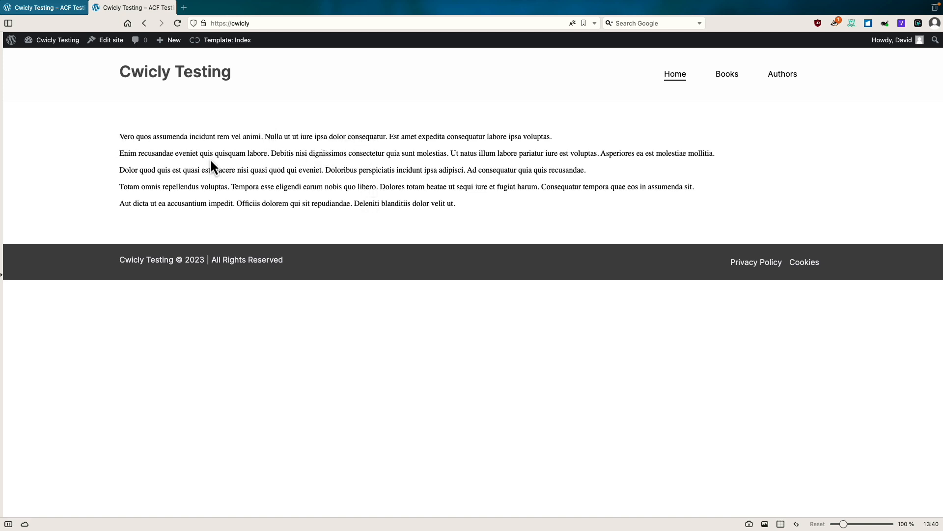
Open the site's admin area and review the installed themes and the installed plugins
{"action": "mouse_move", "coordinate": [63, 43]}
{"action": "left_click", "coordinate": [52, 59]}
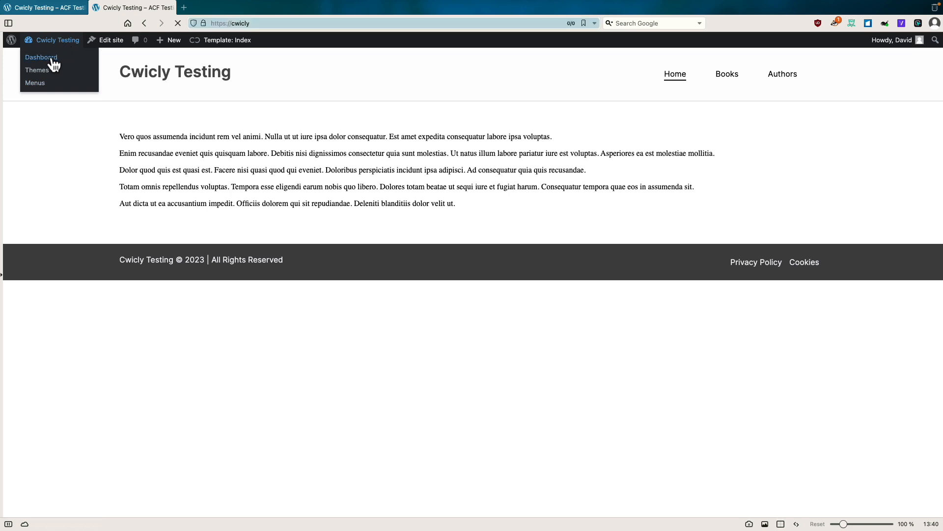
{"action": "left_click", "coordinate": [44, 233]}
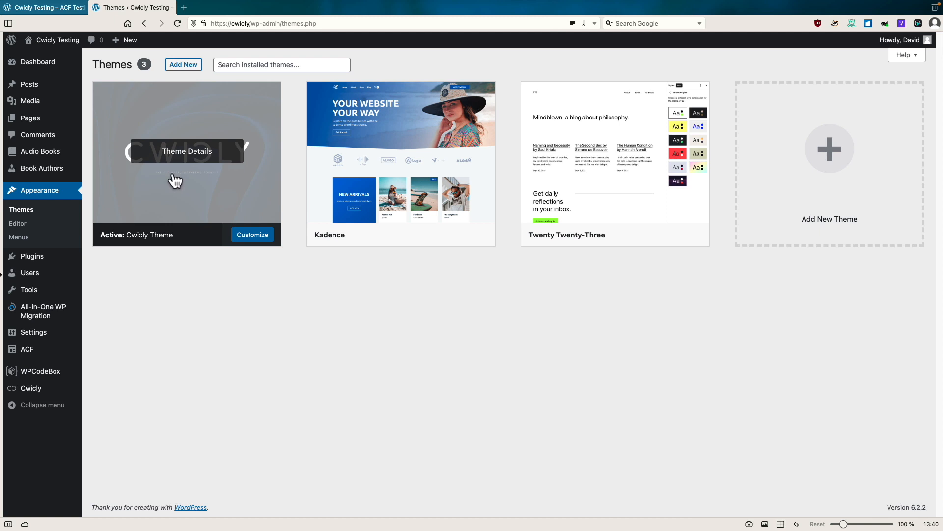
{"action": "left_click", "coordinate": [31, 256]}
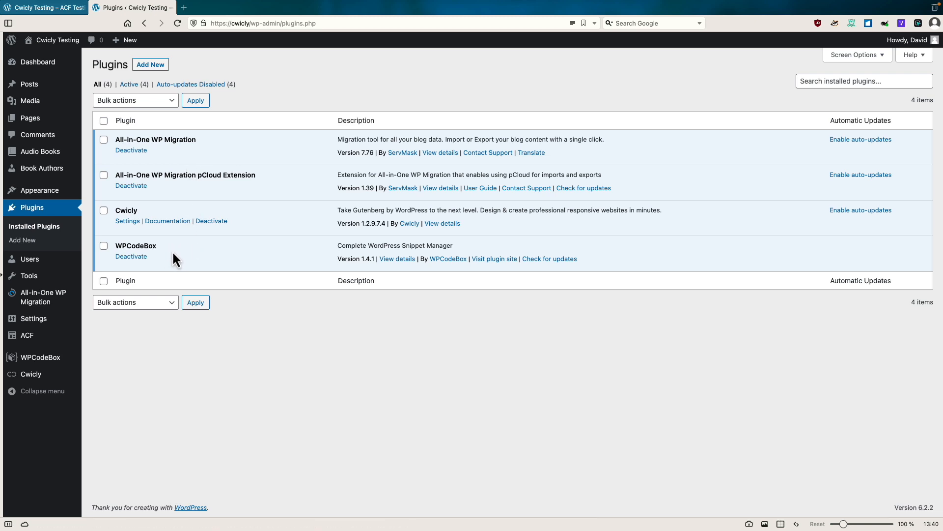
Review the custom post types and the taxonomies registered in ACF
{"action": "mouse_move", "coordinate": [58, 161]}
{"action": "left_click", "coordinate": [22, 337]}
{"action": "left_click", "coordinate": [25, 334]}
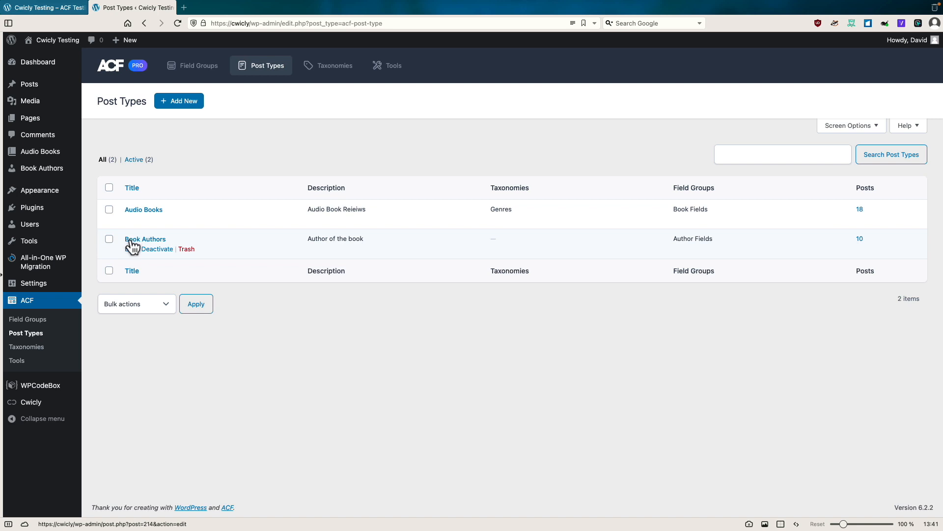
{"action": "left_click", "coordinate": [29, 347]}
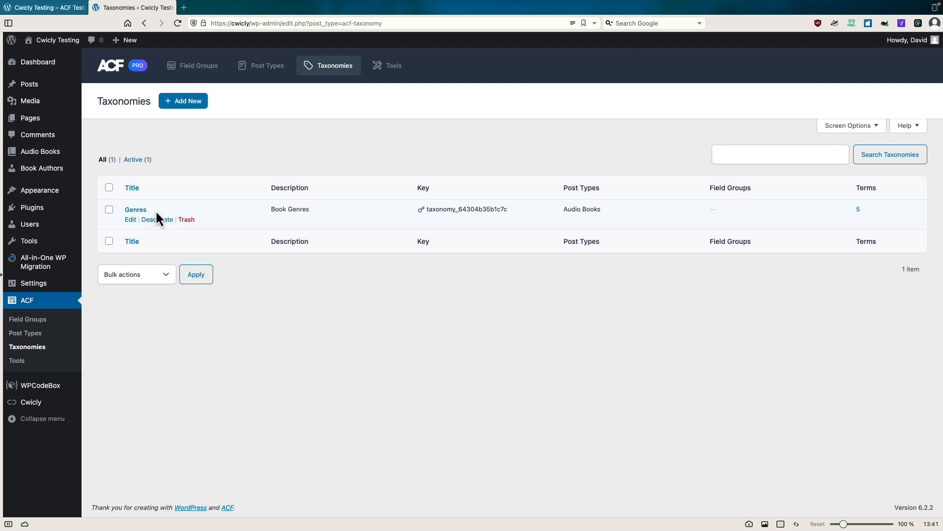
Examine the fields in the Book Fields and Author Fields groups, including the sub fields of the Social Media Sites repeater
{"action": "left_click", "coordinate": [35, 321]}
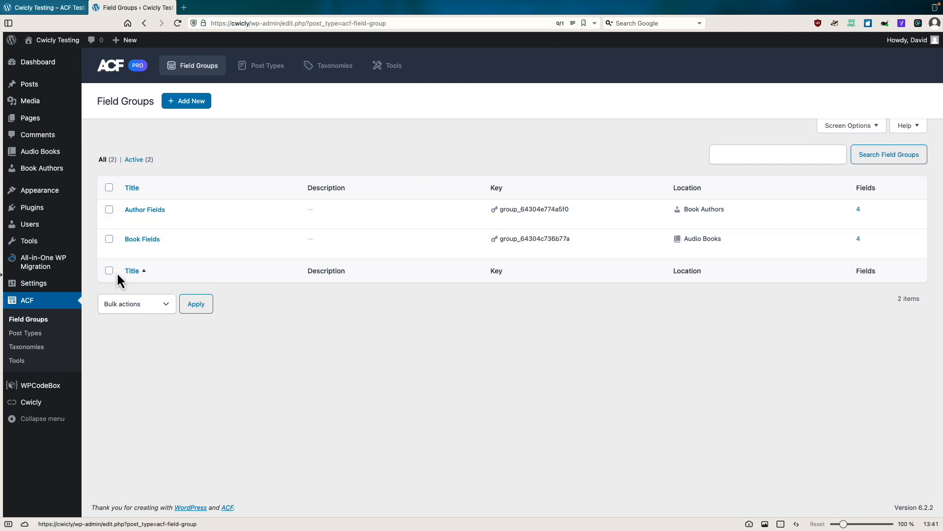
{"action": "left_click", "coordinate": [148, 239]}
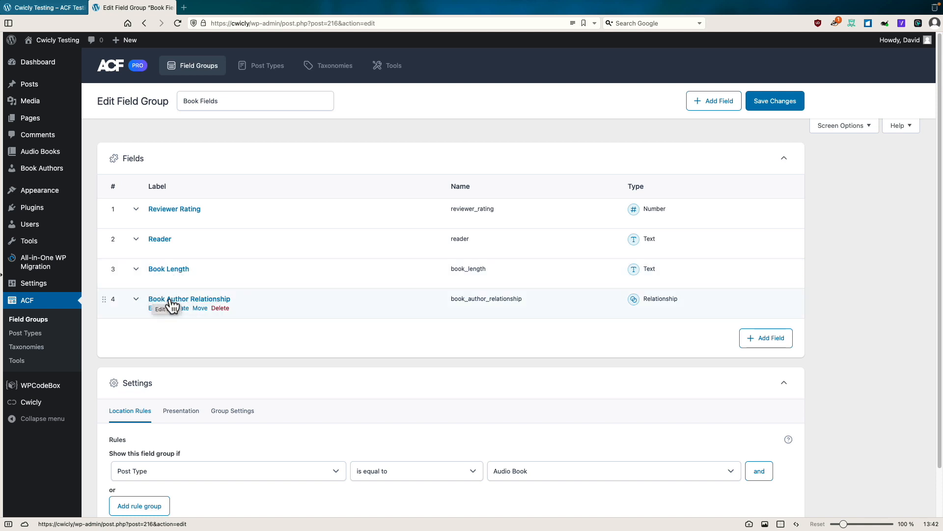
{"action": "left_click", "coordinate": [38, 321]}
{"action": "left_click", "coordinate": [145, 210]}
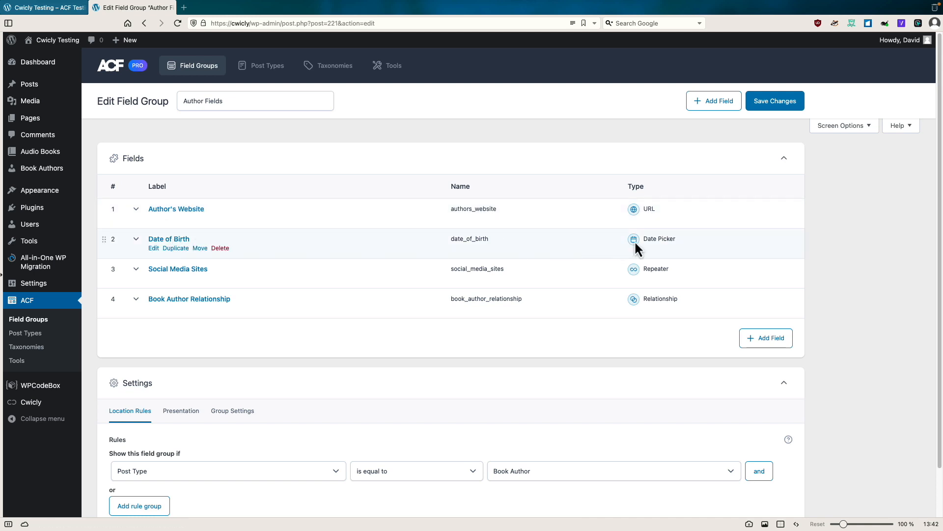
{"action": "left_click", "coordinate": [206, 270]}
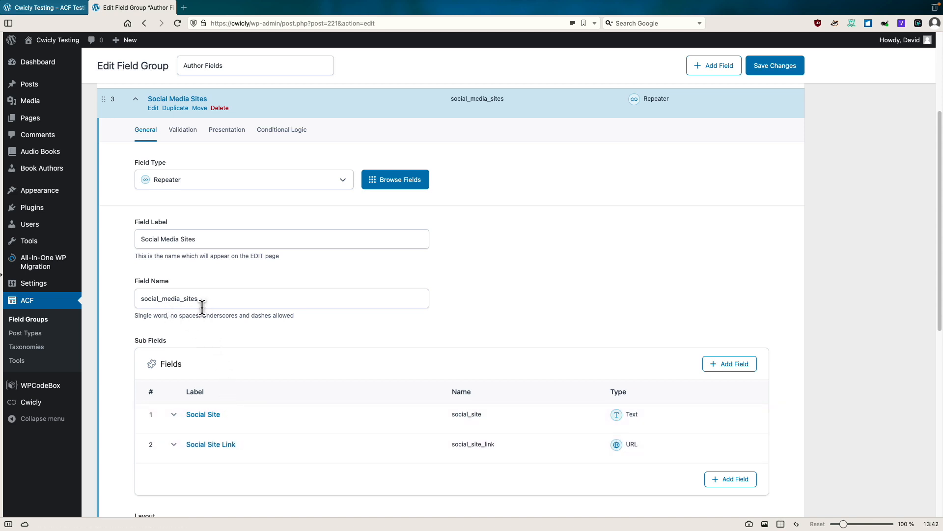
{"action": "scroll", "coordinate": [147, 315], "scroll_direction": "down", "scroll_amount": 6}
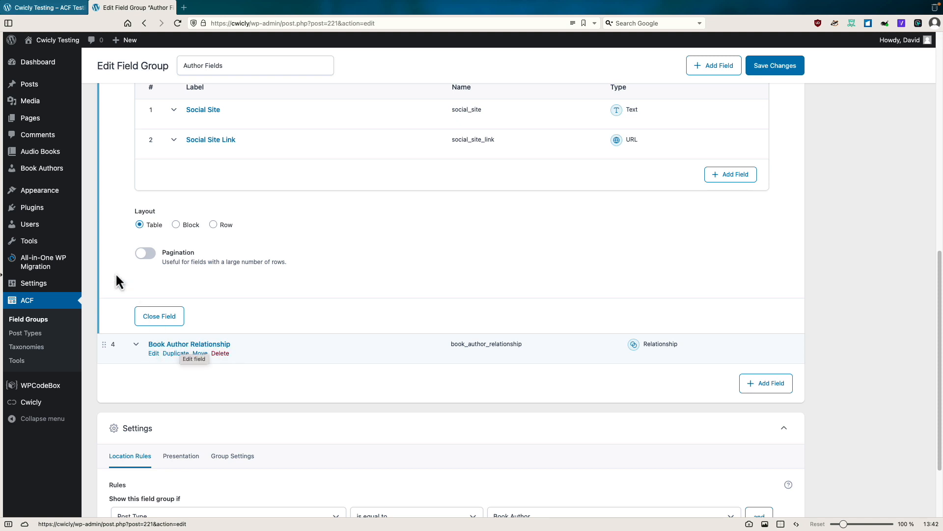
Inspect the custom field values of the audio book The Golden Wolf and of the first listed book author
{"action": "left_click", "coordinate": [41, 169]}
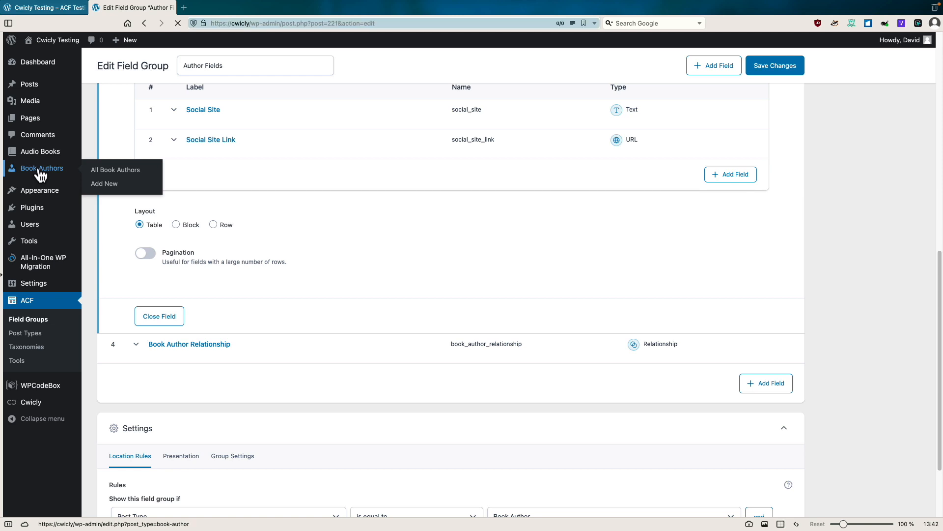
{"action": "left_click", "coordinate": [48, 152]}
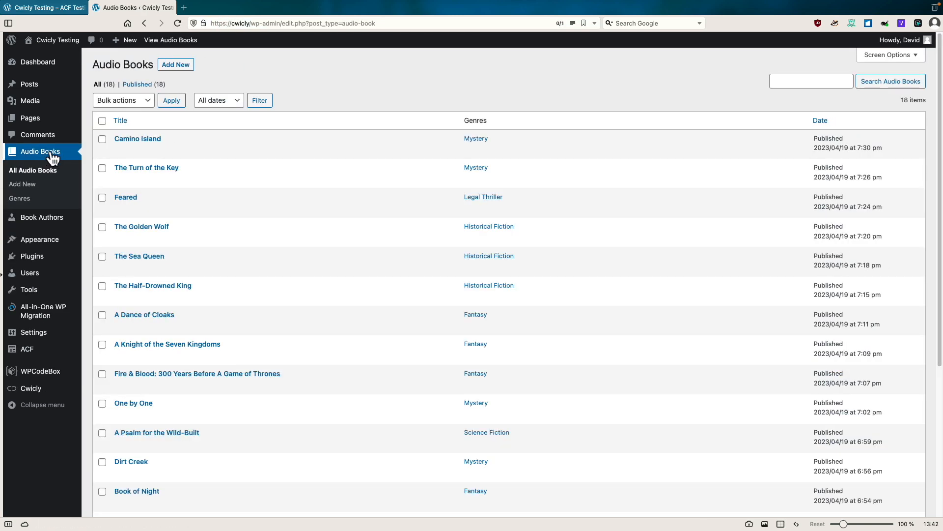
{"action": "left_click", "coordinate": [142, 227]}
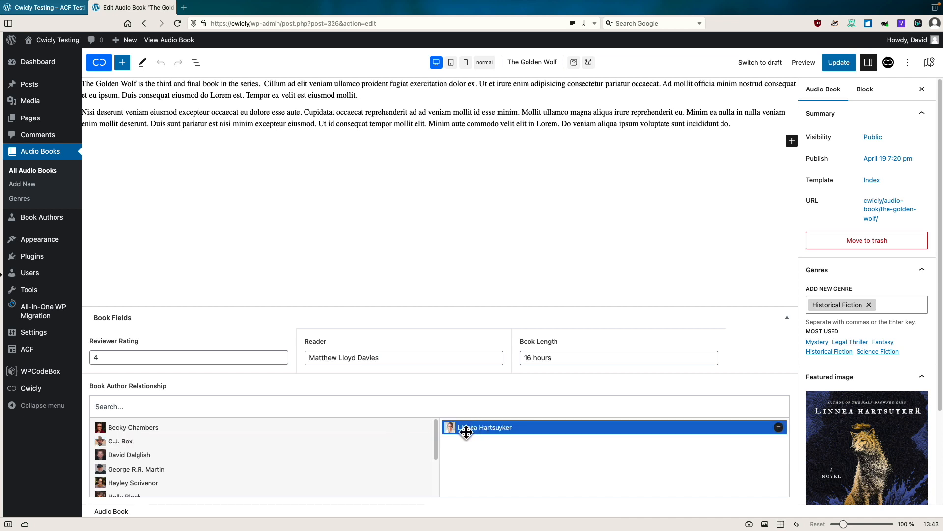
{"action": "left_click", "coordinate": [48, 221]}
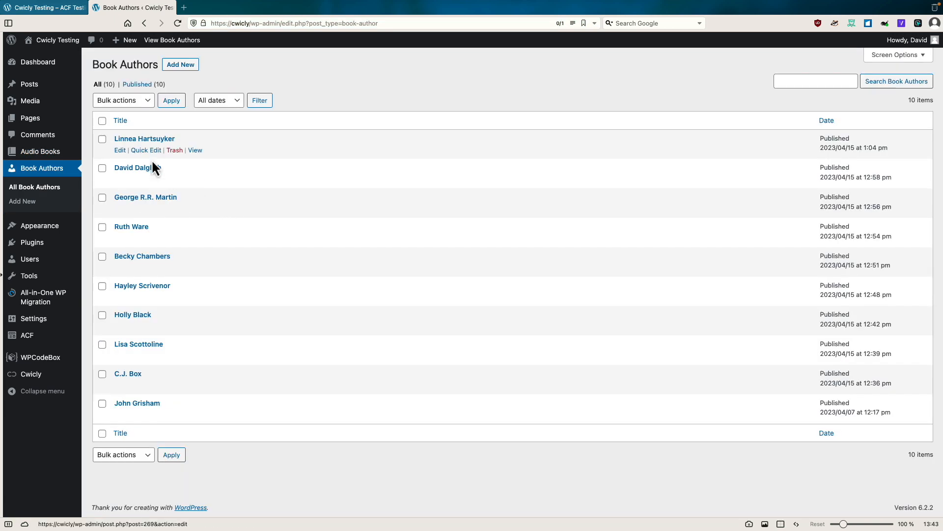
{"action": "left_click", "coordinate": [121, 150]}
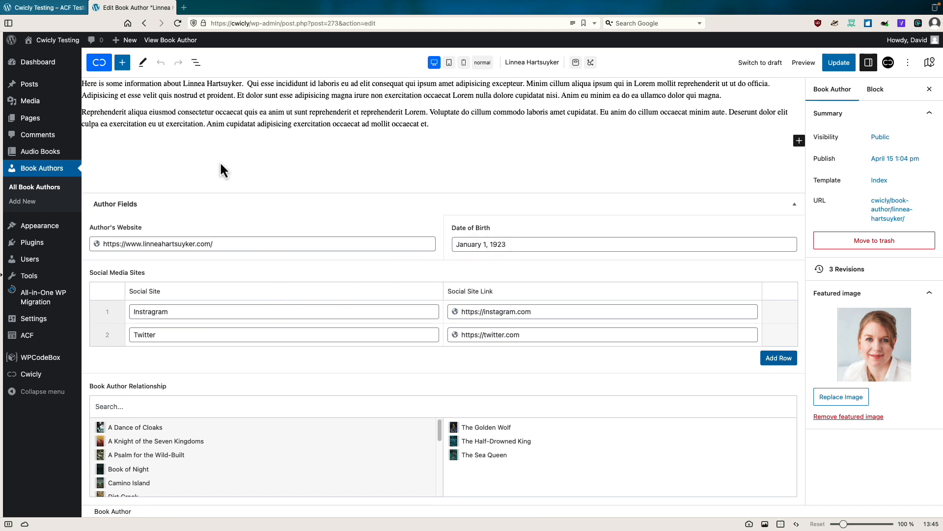
Create a new Single item: Book Author template that applies to all book authors from the Cwicly Themer
{"action": "mouse_move", "coordinate": [48, 157]}
{"action": "mouse_move", "coordinate": [33, 380]}
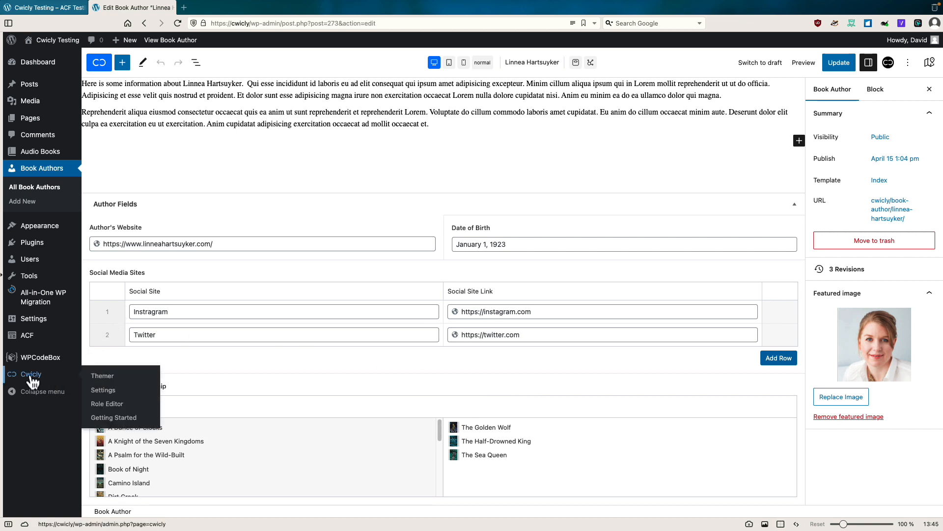
{"action": "left_click", "coordinate": [104, 376]}
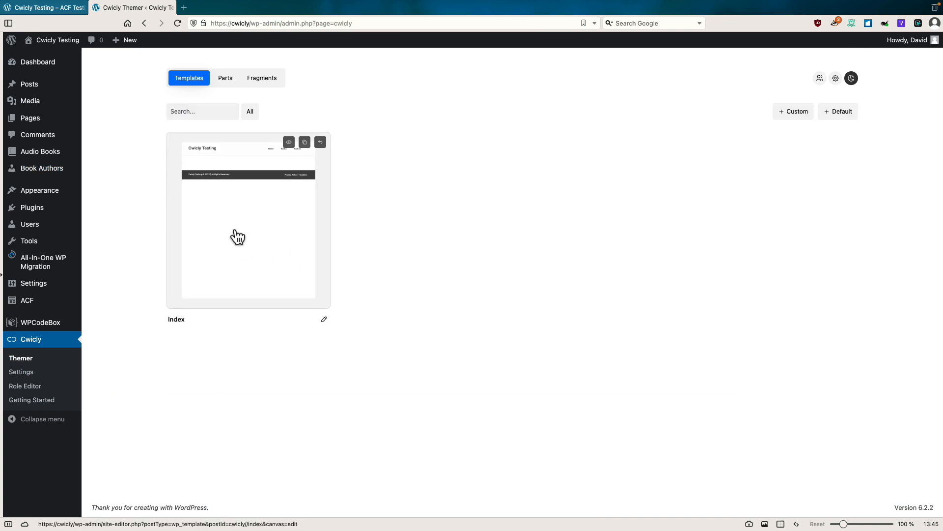
{"action": "left_click", "coordinate": [841, 114]}
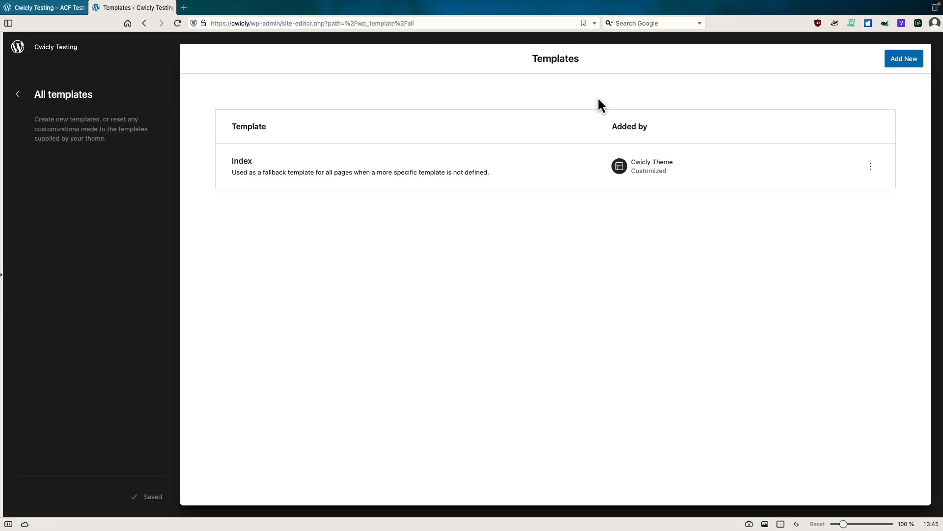
{"action": "left_click", "coordinate": [904, 62]}
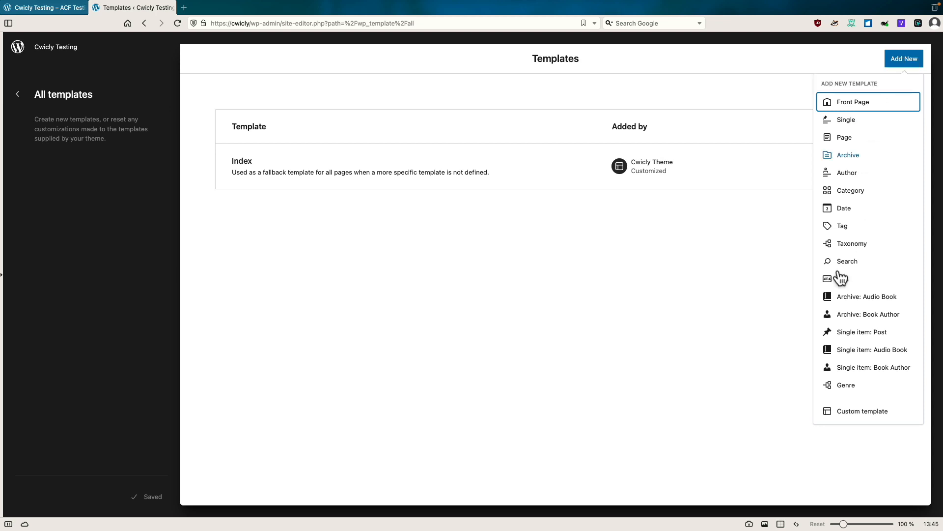
{"action": "left_click", "coordinate": [868, 370]}
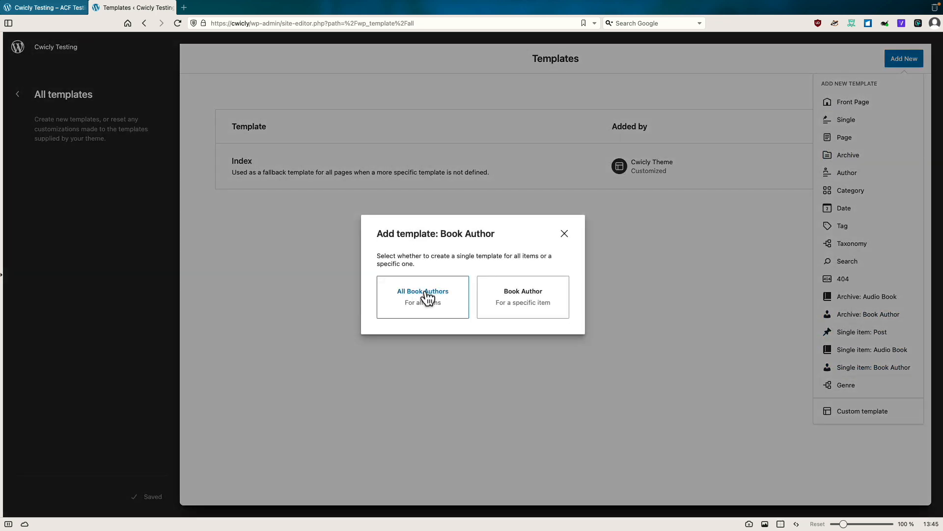
{"action": "left_click", "coordinate": [424, 294]}
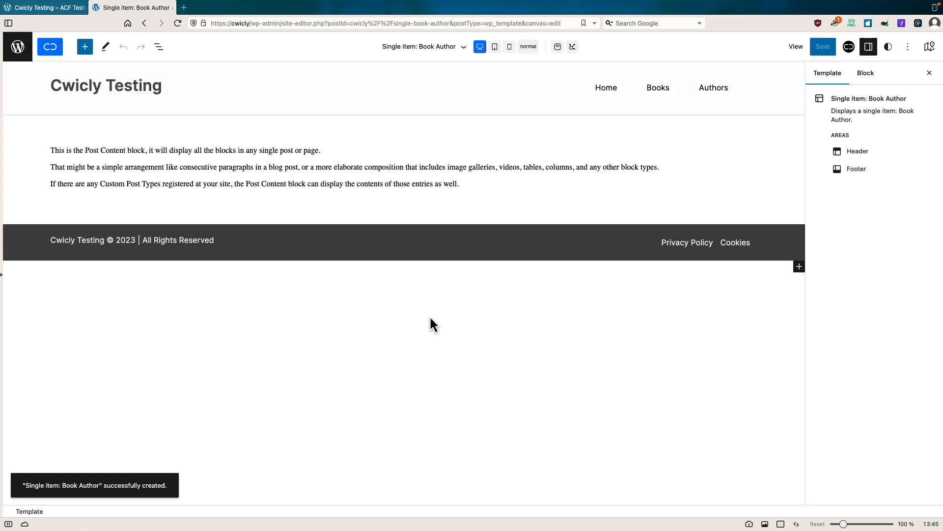
Show the block Navigator, collapse the header and footer branches, and select the Post Content block
{"action": "left_click", "coordinate": [930, 48]}
{"action": "left_click", "coordinate": [12, 106]}
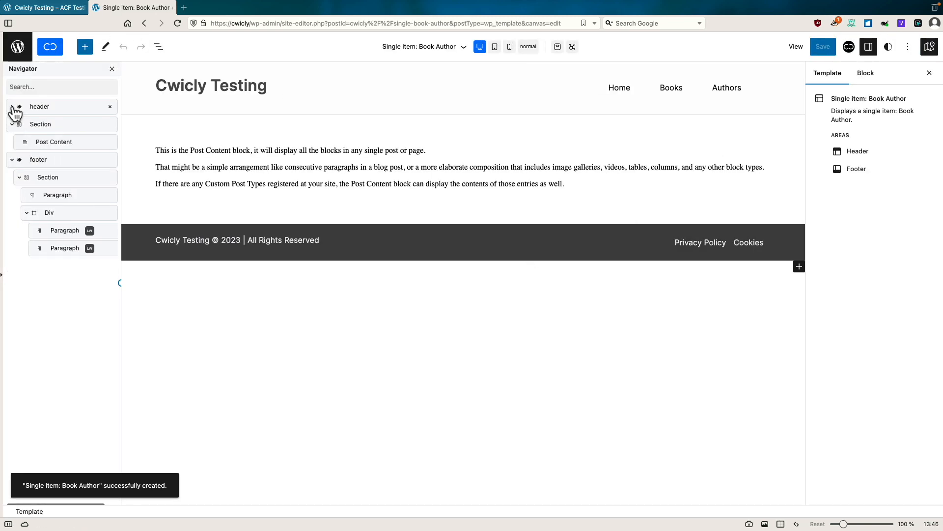
{"action": "left_click", "coordinate": [12, 160]}
{"action": "left_click", "coordinate": [57, 142]}
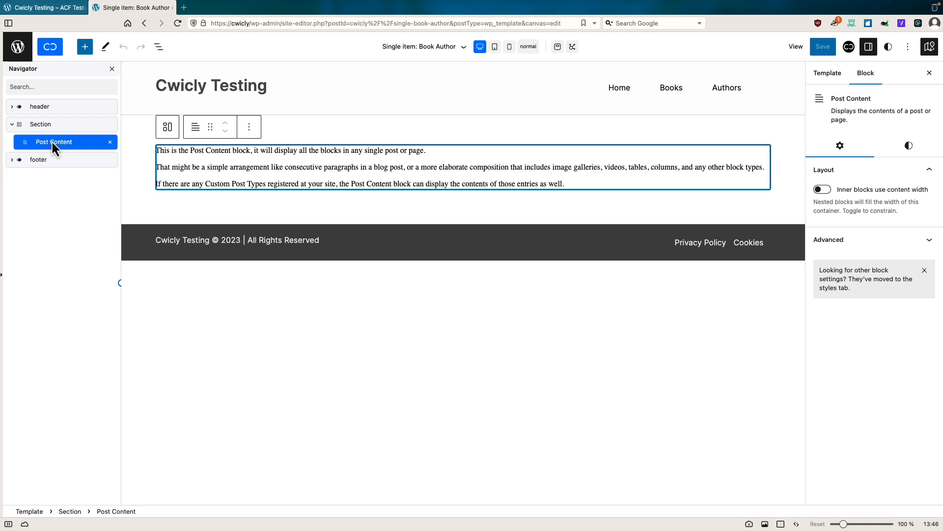
Add a Div block to the section below the Post Content block
{"action": "left_click", "coordinate": [39, 126]}
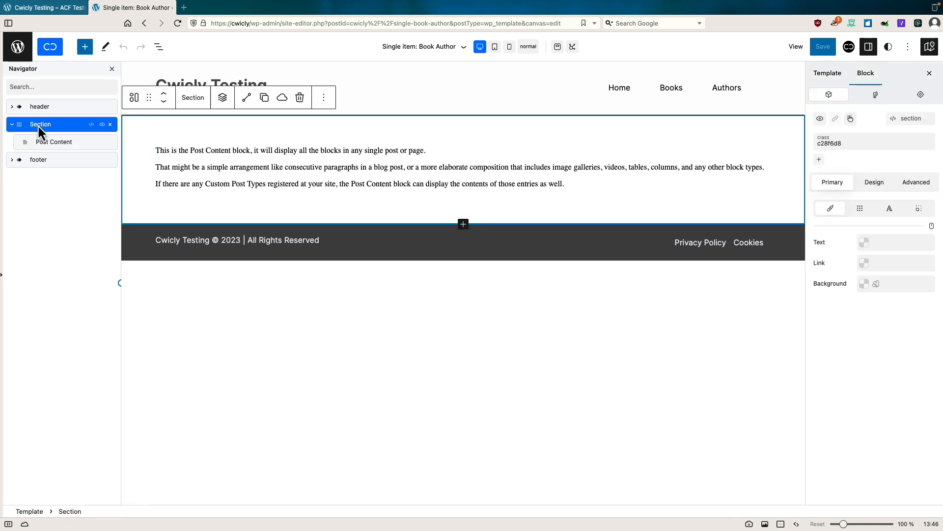
{"action": "left_click", "coordinate": [224, 99]}
{"action": "left_click", "coordinate": [172, 179]}
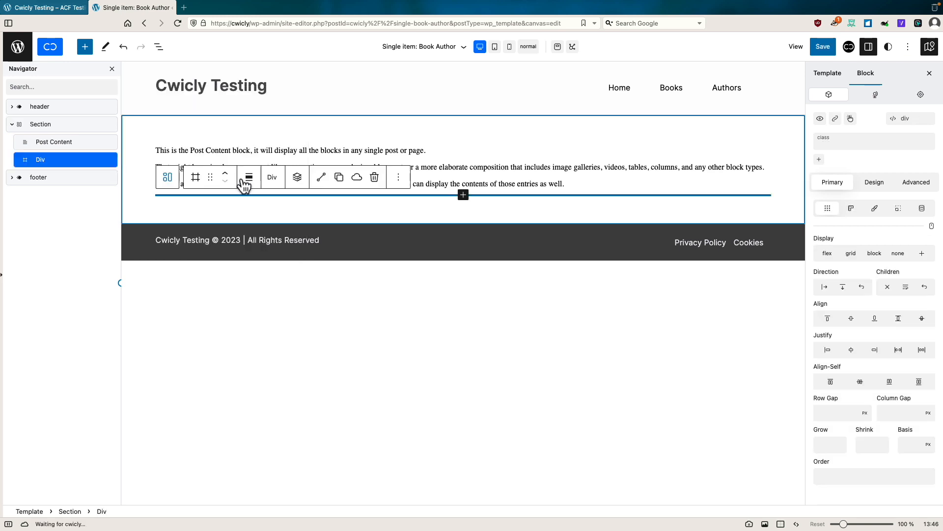
Nest two sibling Div blocks inside the new Div in the section
{"action": "left_click", "coordinate": [298, 180]}
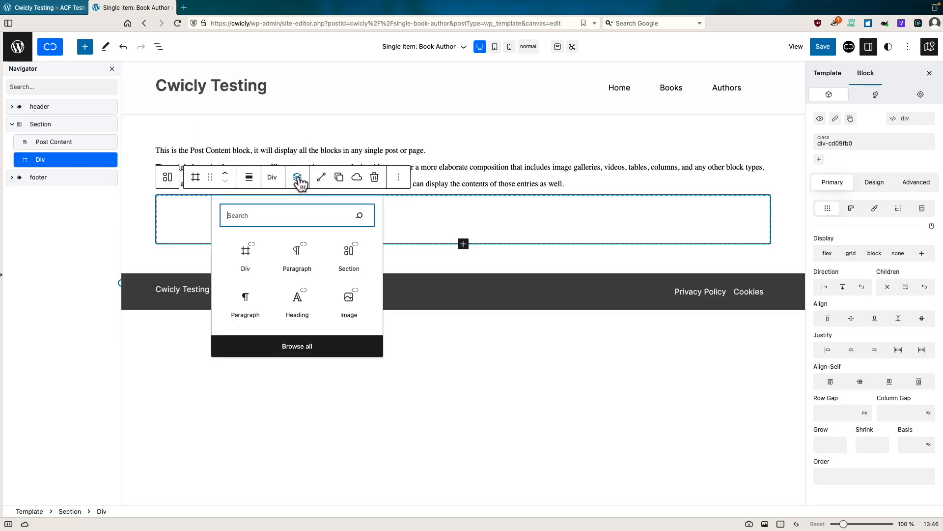
{"action": "left_click", "coordinate": [247, 250]}
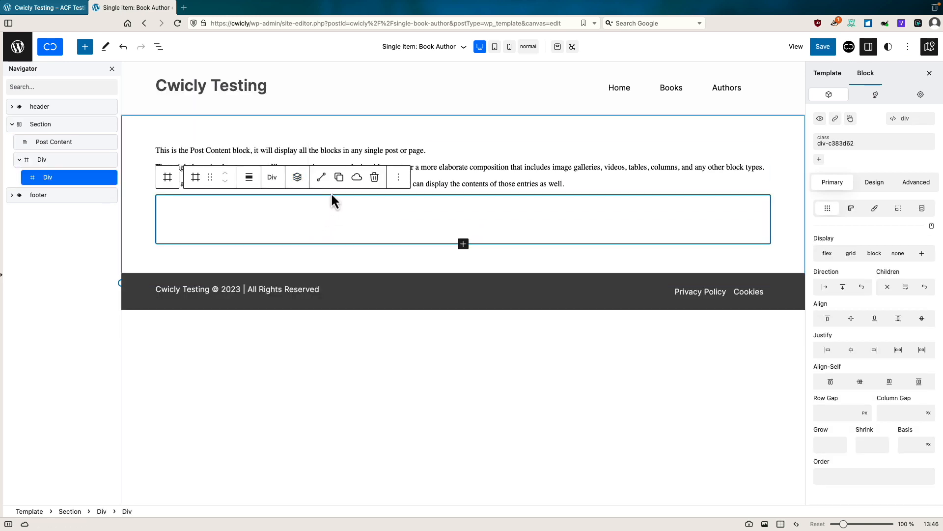
{"action": "left_click", "coordinate": [59, 160]}
{"action": "left_click", "coordinate": [298, 177]}
{"action": "left_click", "coordinate": [261, 248]}
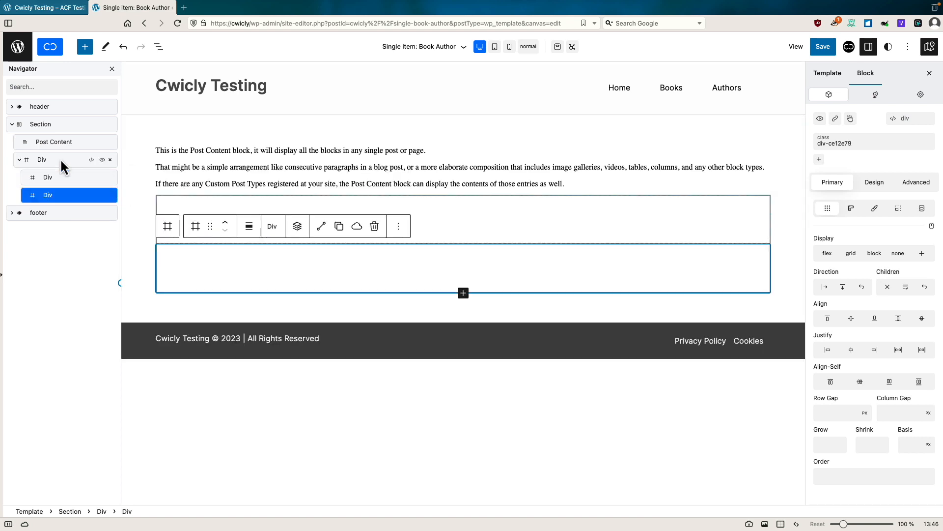
Insert an Image block into the first of the two nested Divs
{"action": "left_click", "coordinate": [203, 216]}
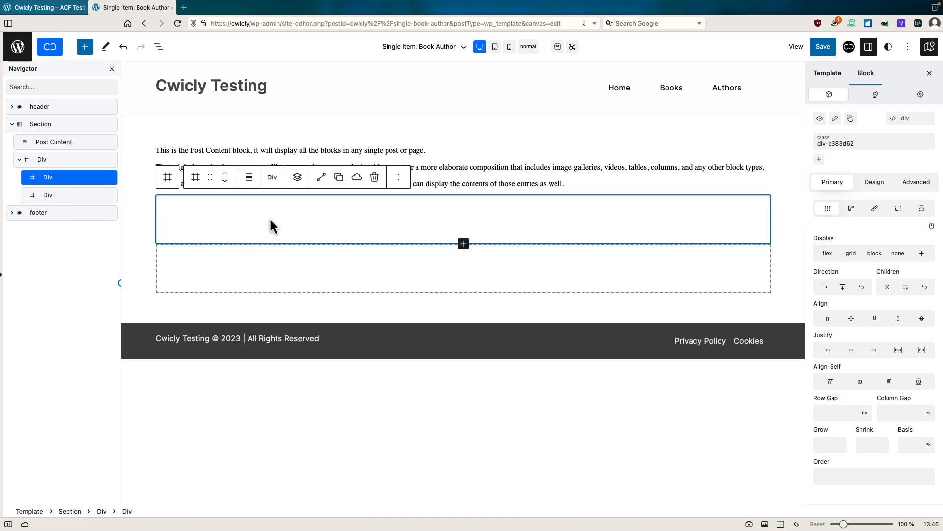
{"action": "left_click", "coordinate": [297, 177]}
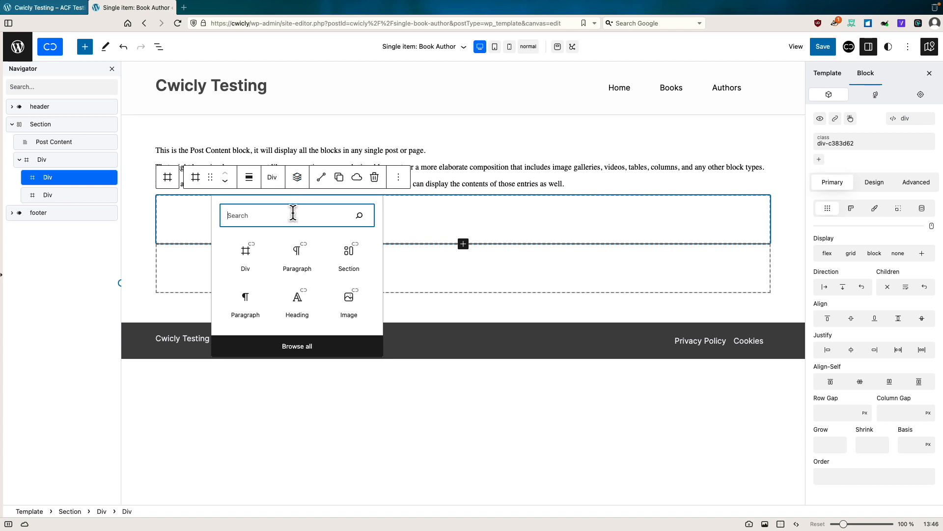
{"action": "left_click", "coordinate": [349, 299]}
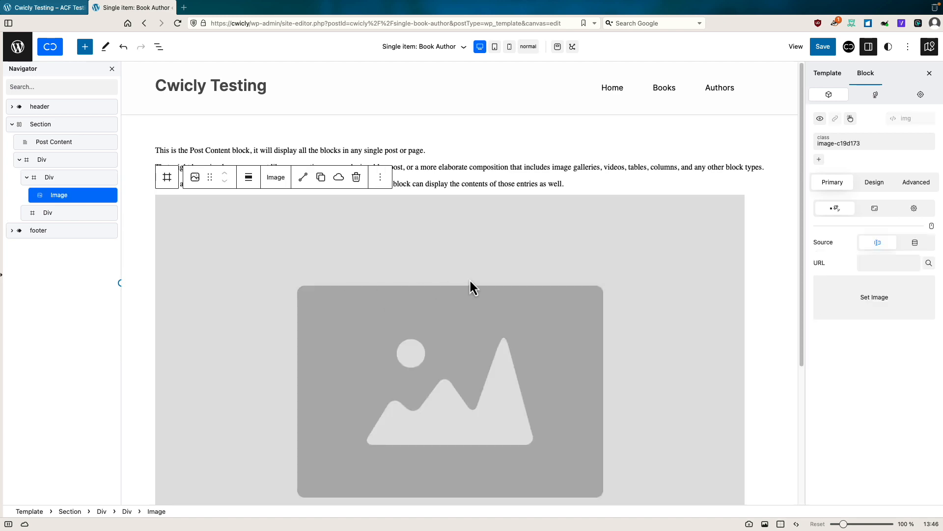
Set the image's source to dynamic data, using WordPress as the data type and Featured Image as the value
{"action": "left_click", "coordinate": [915, 243]}
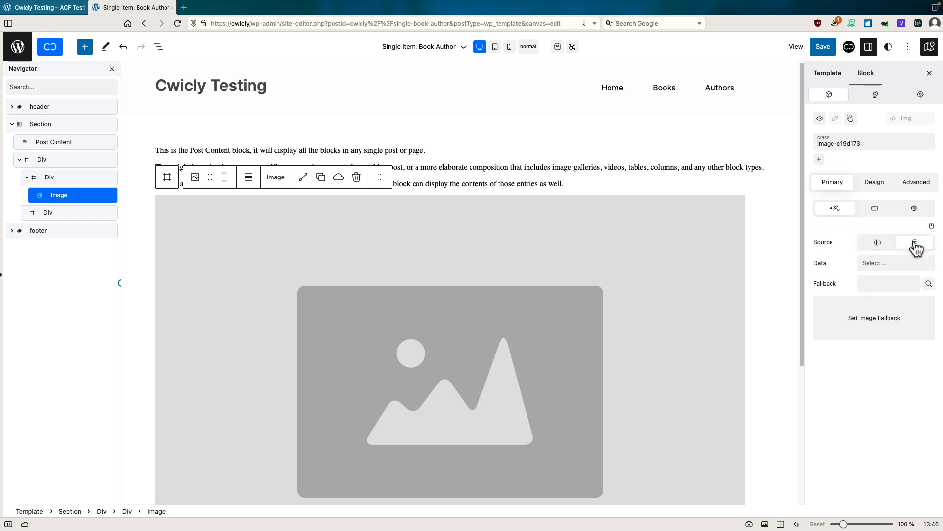
{"action": "left_click", "coordinate": [891, 263]}
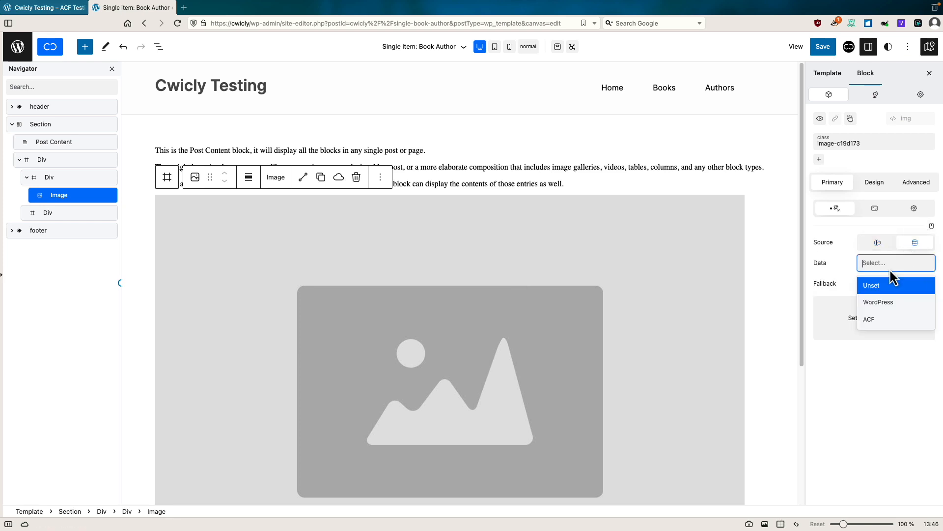
{"action": "left_click", "coordinate": [882, 301]}
{"action": "left_click", "coordinate": [881, 282]}
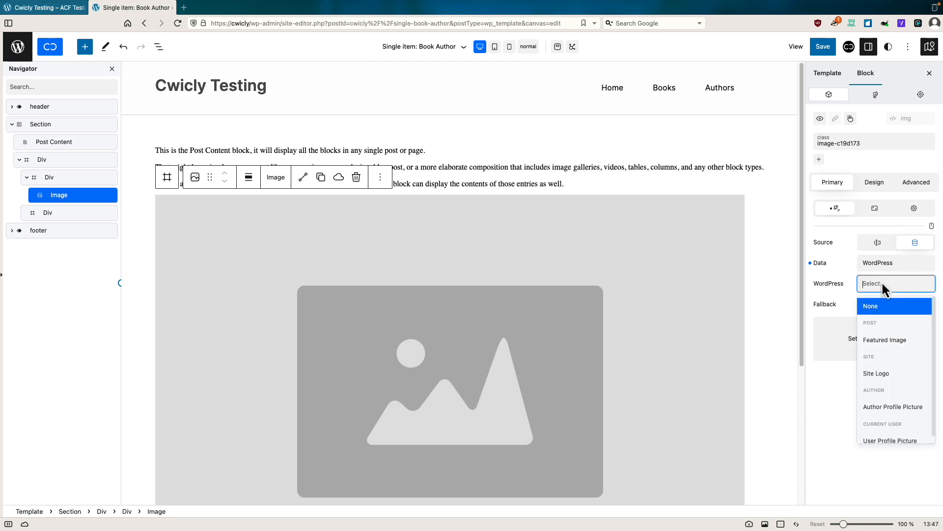
{"action": "left_click", "coordinate": [877, 339]}
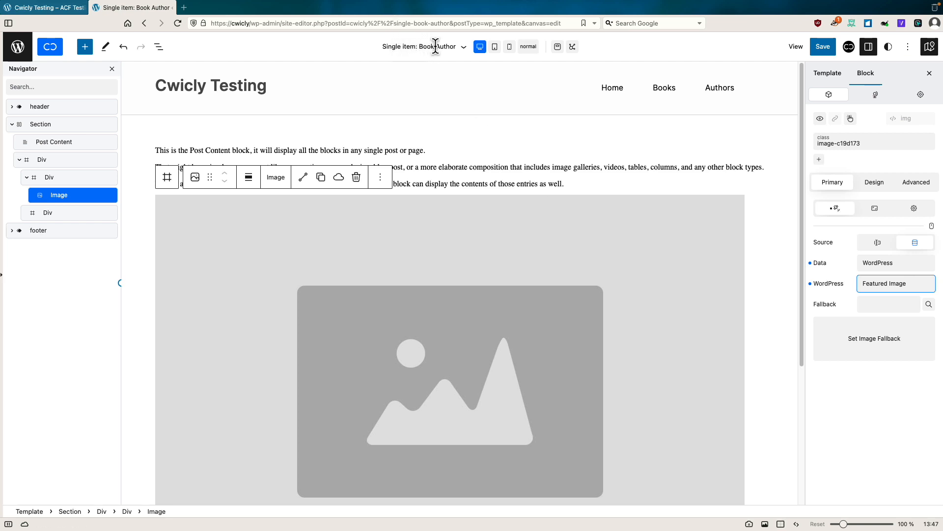
Search for "lin" and preview the template with the book-author post #273
{"action": "left_click", "coordinate": [574, 49]}
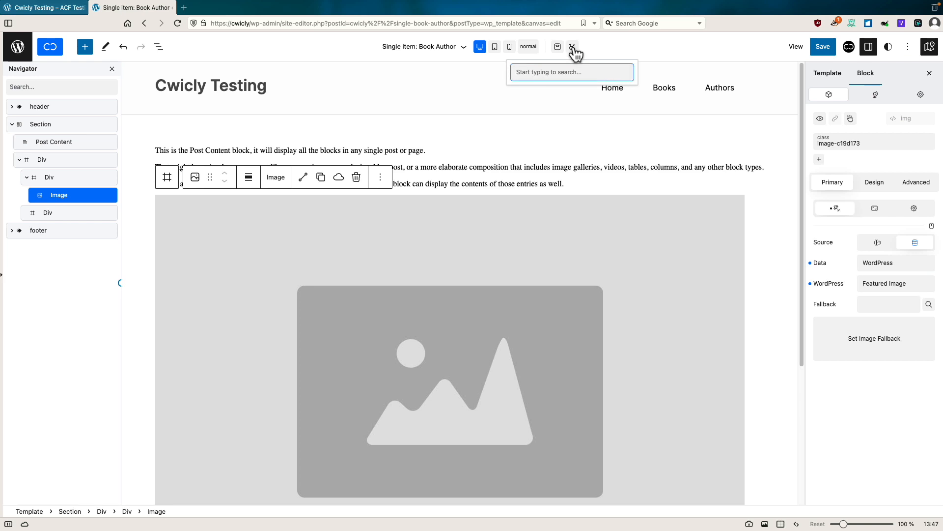
{"action": "left_click", "coordinate": [577, 73]}
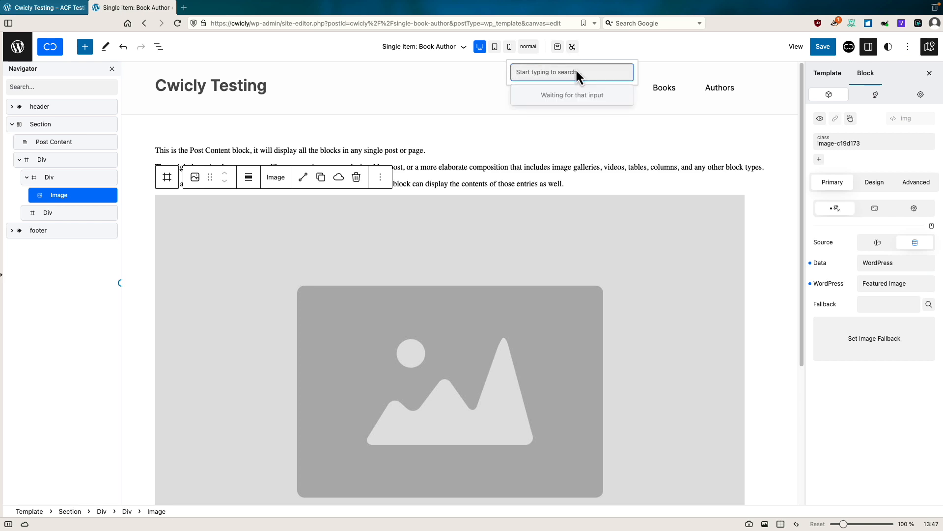
{"action": "type", "text": "lin"}
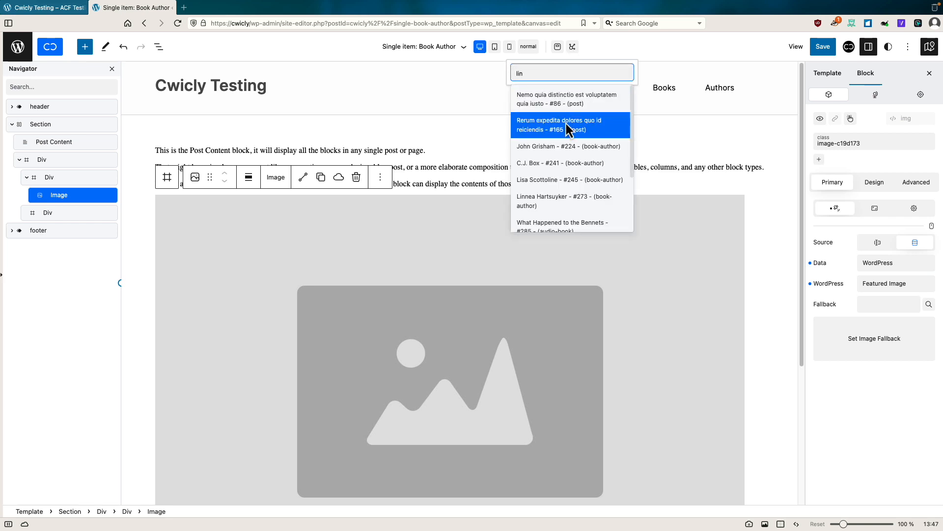
{"action": "left_click", "coordinate": [554, 199]}
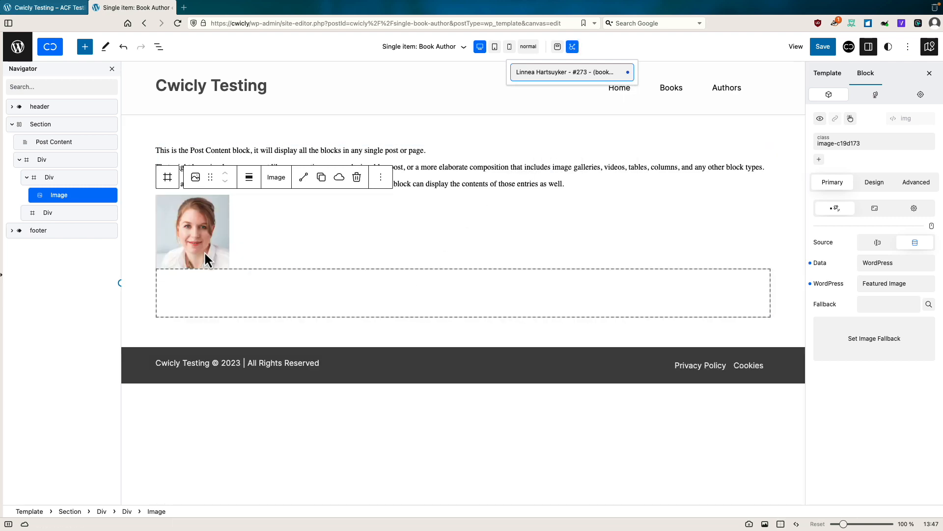
Insert a Cwicly Heading block into the empty second nested Div
{"action": "left_click", "coordinate": [272, 295]}
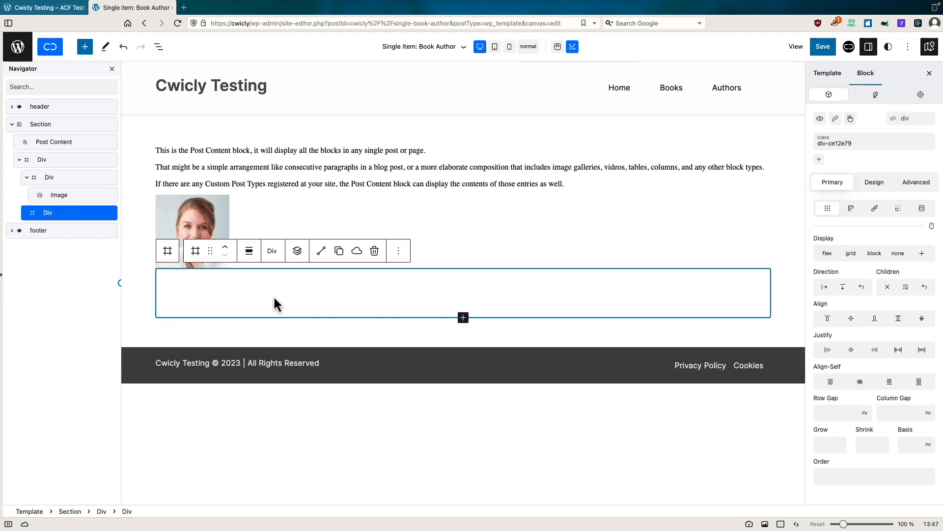
{"action": "left_click", "coordinate": [297, 251]}
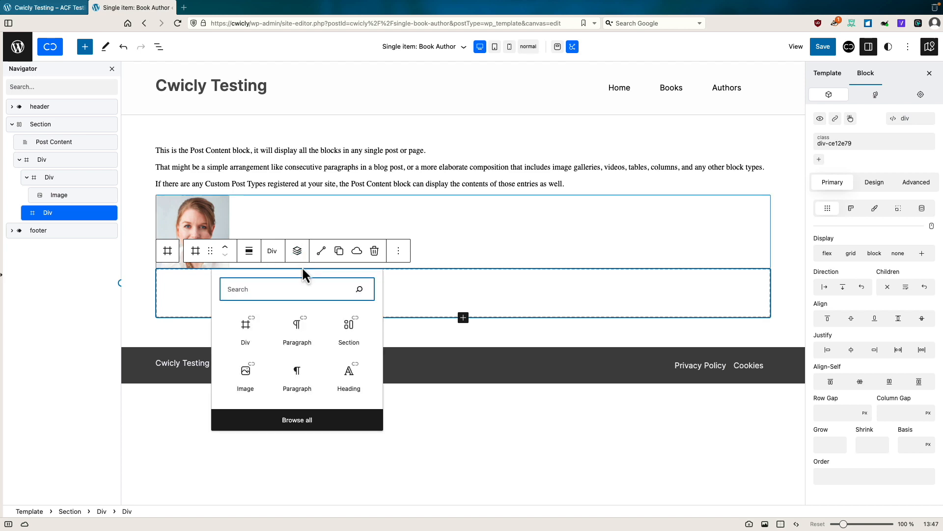
{"action": "left_click", "coordinate": [344, 376]}
Make the heading's text dynamic, with WordPress as the source and Post Title as the value
{"action": "left_click", "coordinate": [310, 250]}
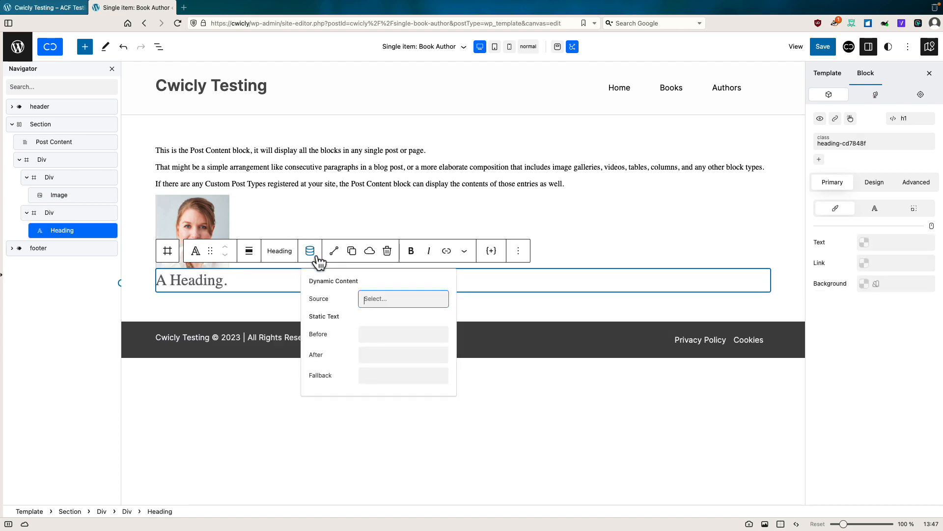
{"action": "left_click", "coordinate": [391, 299]}
{"action": "left_click", "coordinate": [388, 338]}
{"action": "left_click", "coordinate": [395, 319]}
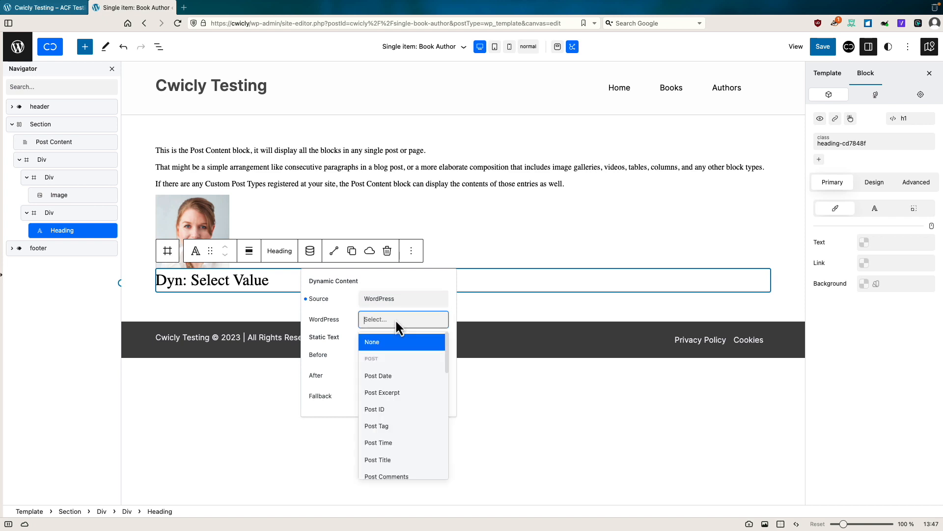
{"action": "left_click", "coordinate": [391, 459]}
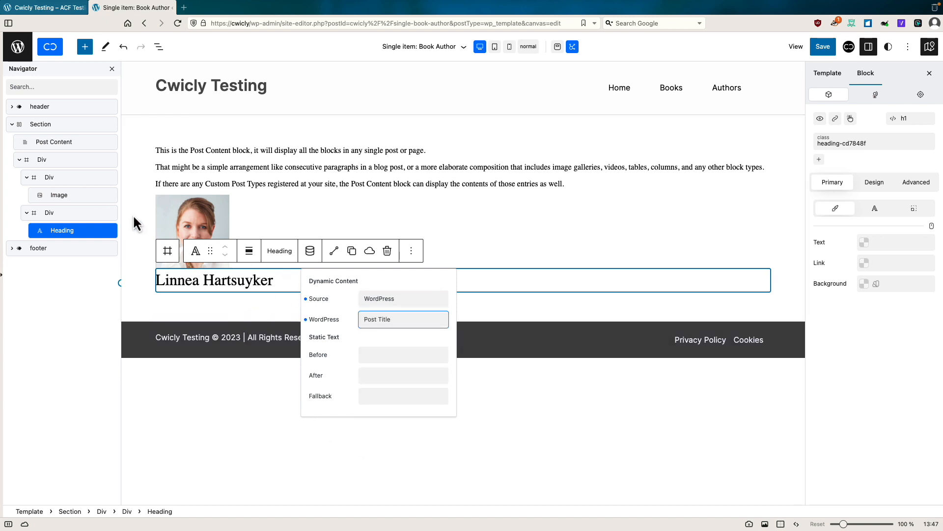
Move the Post Content block into the second nested Div, directly below the Heading
{"action": "left_click", "coordinate": [75, 212]}
{"action": "left_click", "coordinate": [234, 160]}
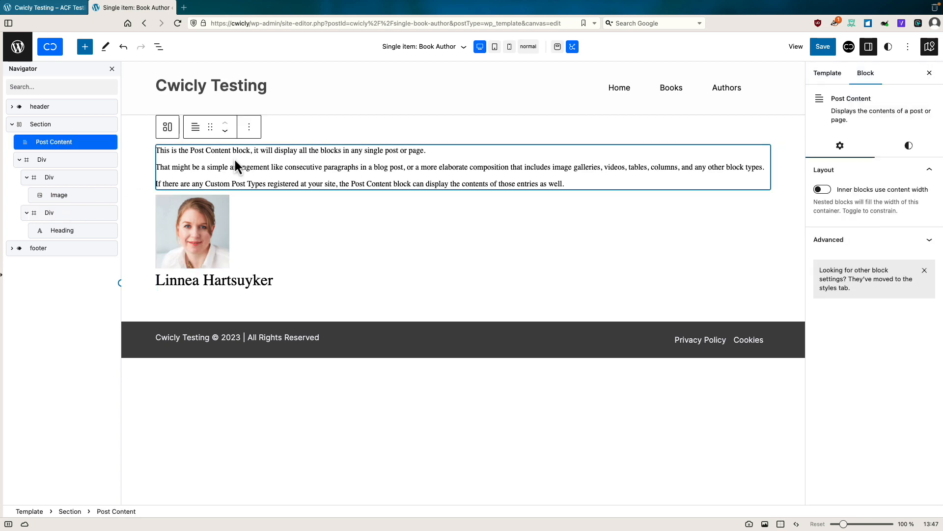
{"action": "left_click", "coordinate": [196, 129]}
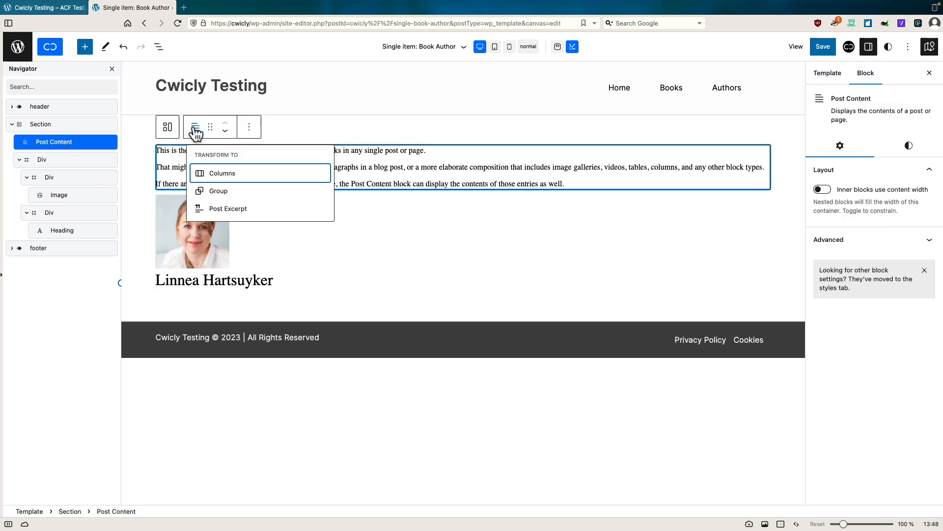
{"action": "left_click", "coordinate": [26, 143]}
{"action": "left_click_drag", "start_coordinate": [26, 143], "coordinate": [44, 232]}
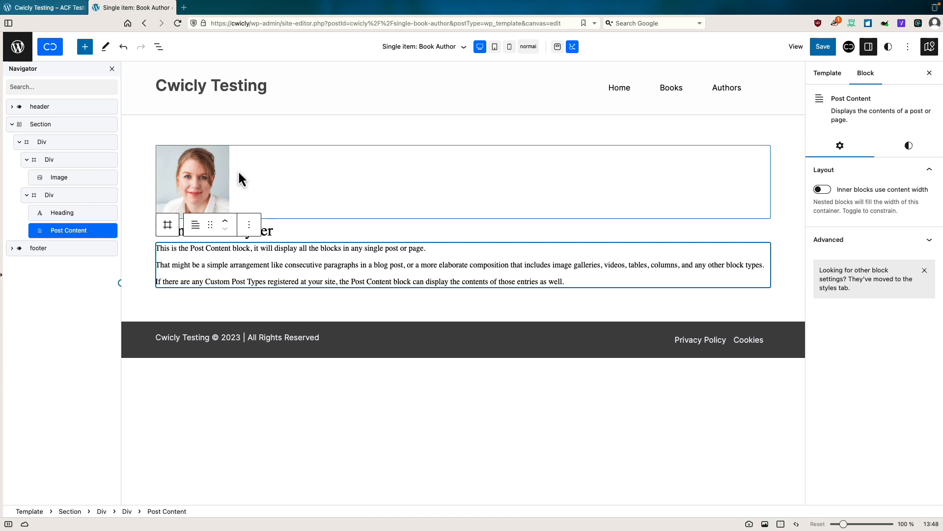
Give the outer Div a flex display with row direction and a column gap of 3 rem
{"action": "left_click", "coordinate": [26, 160]}
{"action": "left_click", "coordinate": [42, 142]}
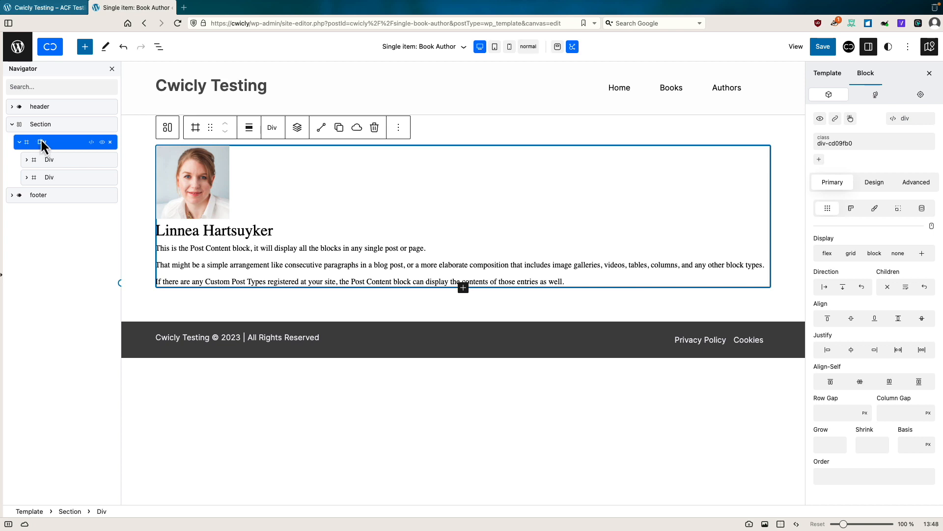
{"action": "left_click", "coordinate": [827, 253]}
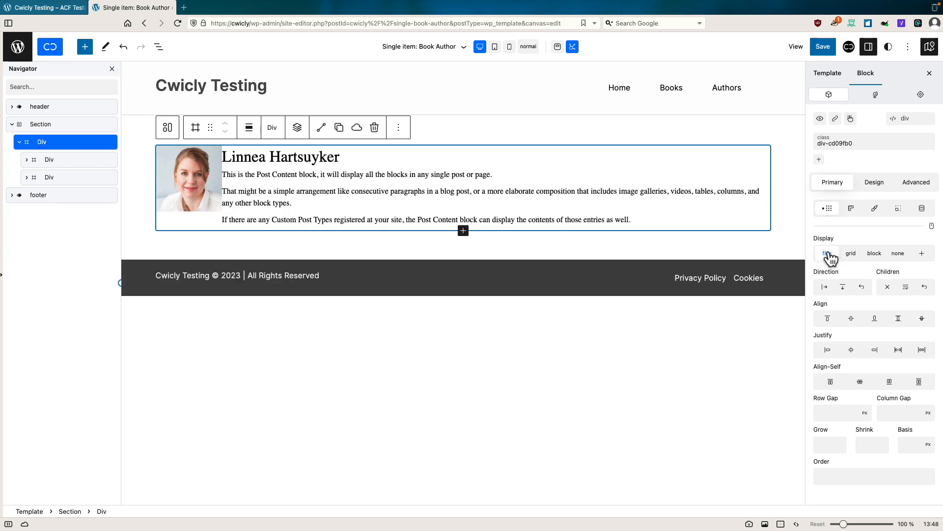
{"action": "left_click", "coordinate": [827, 290]}
{"action": "left_click", "coordinate": [896, 410]}
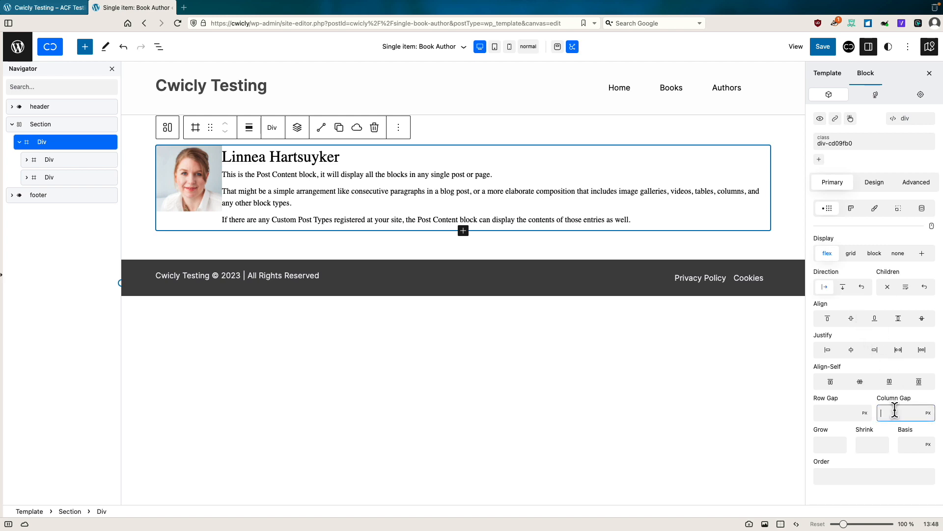
{"action": "type", "text": "3"}
{"action": "left_click", "coordinate": [928, 412]}
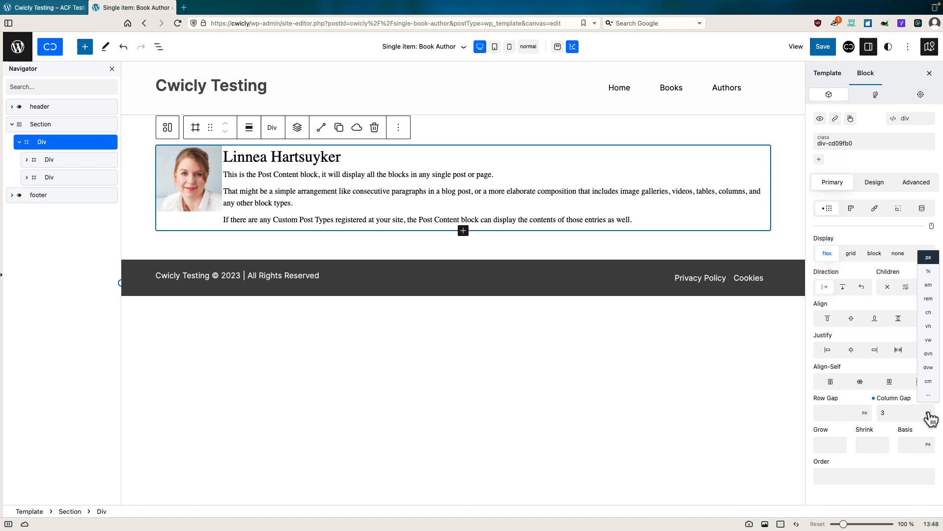
{"action": "left_click", "coordinate": [928, 300]}
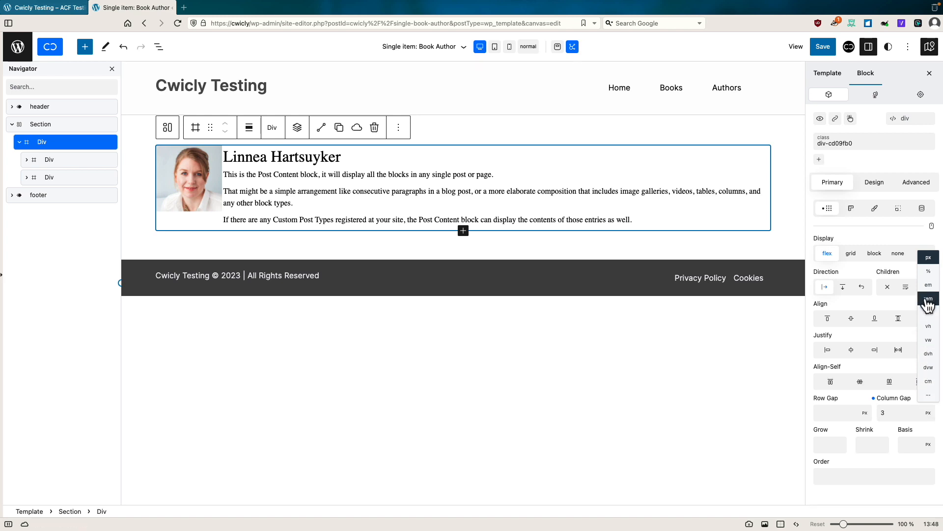
Set the image's Div to flex with column direction, content justified to the start and aligned to the centre
{"action": "left_click", "coordinate": [49, 159]}
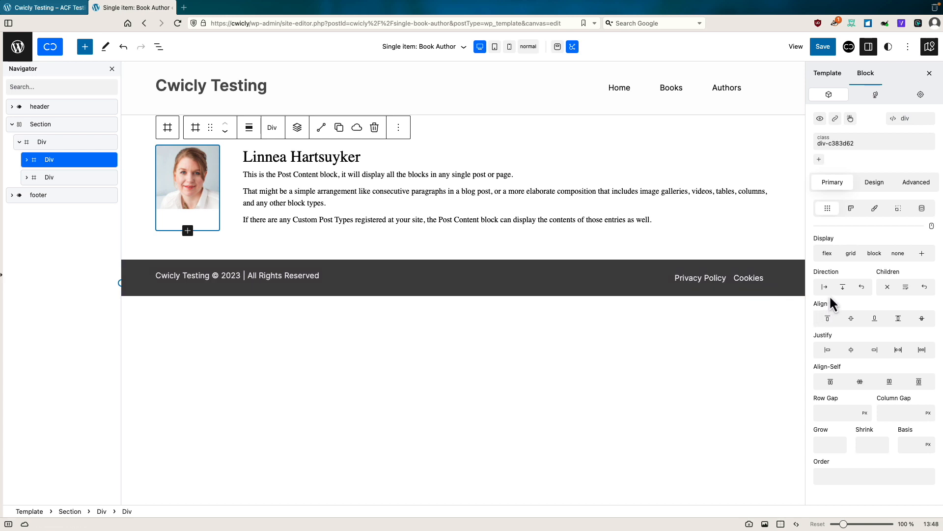
{"action": "left_click", "coordinate": [843, 289]}
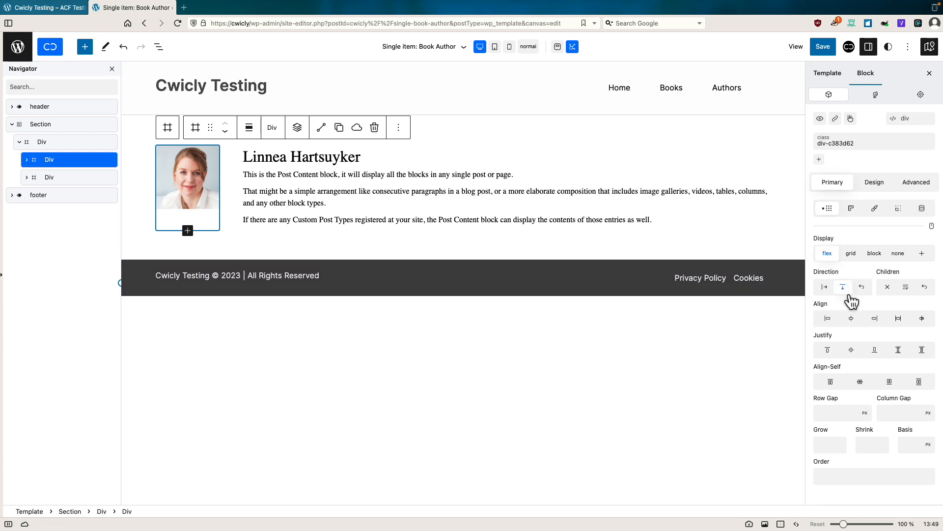
{"action": "left_click", "coordinate": [828, 349]}
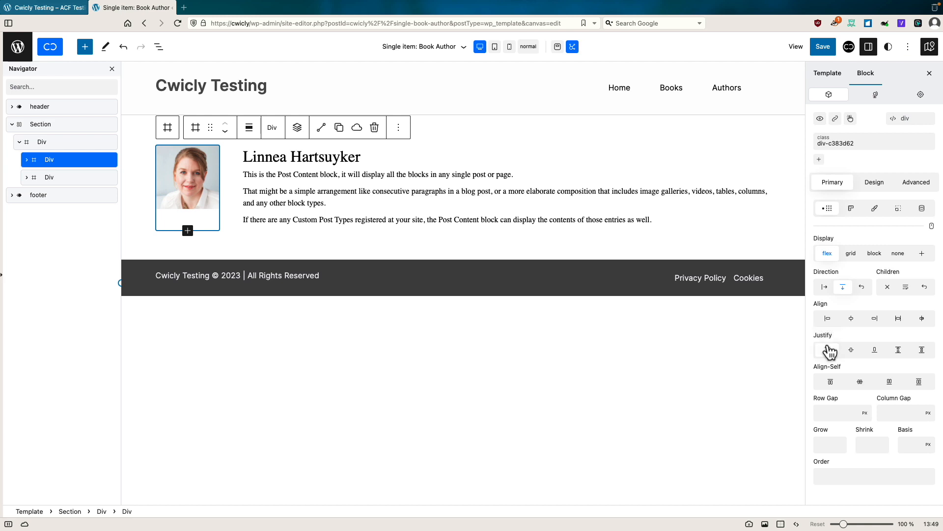
{"action": "left_click", "coordinate": [852, 319]}
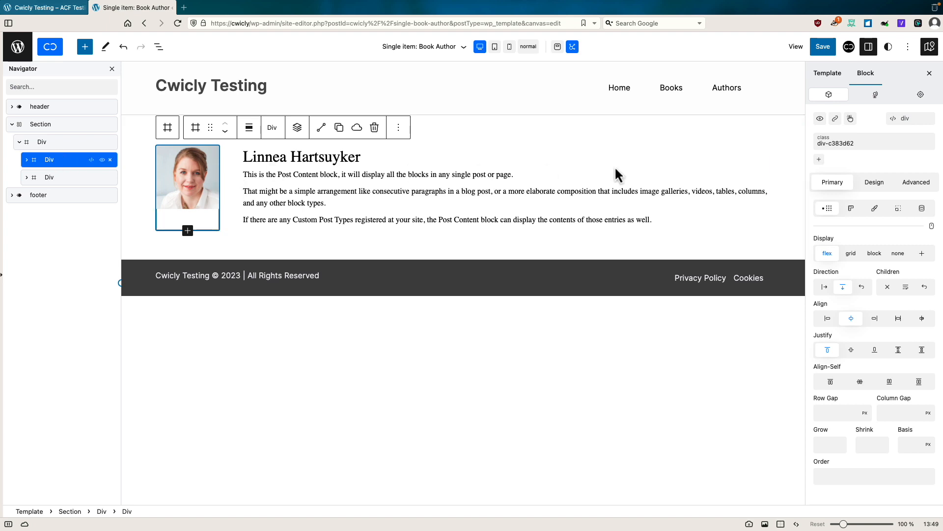
Set the width of the image's Div to 20%
{"action": "left_click", "coordinate": [875, 183]}
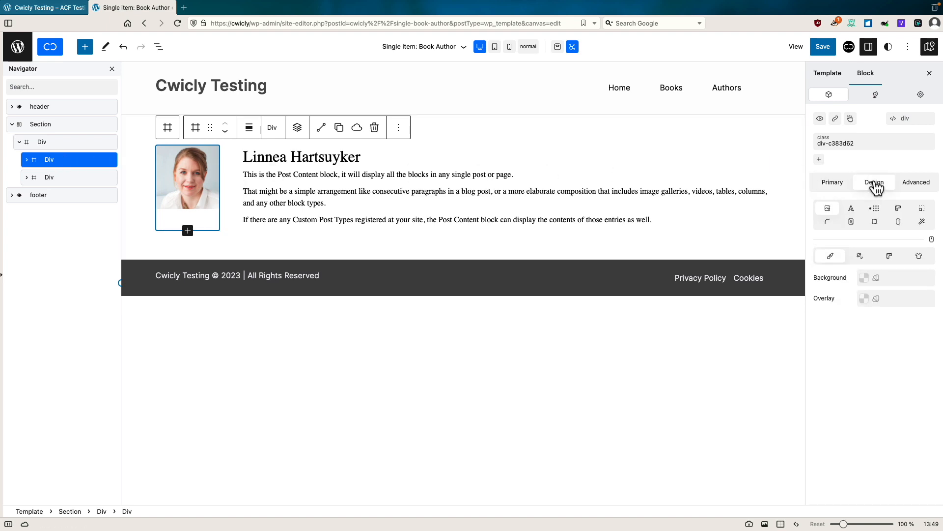
{"action": "left_click", "coordinate": [898, 222]}
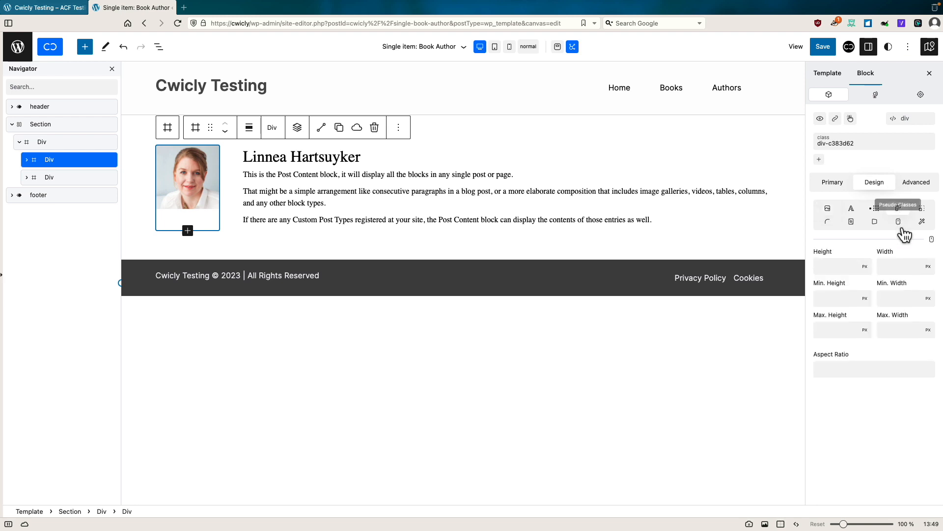
{"action": "left_click", "coordinate": [900, 266]}
{"action": "type", "text": "20"}
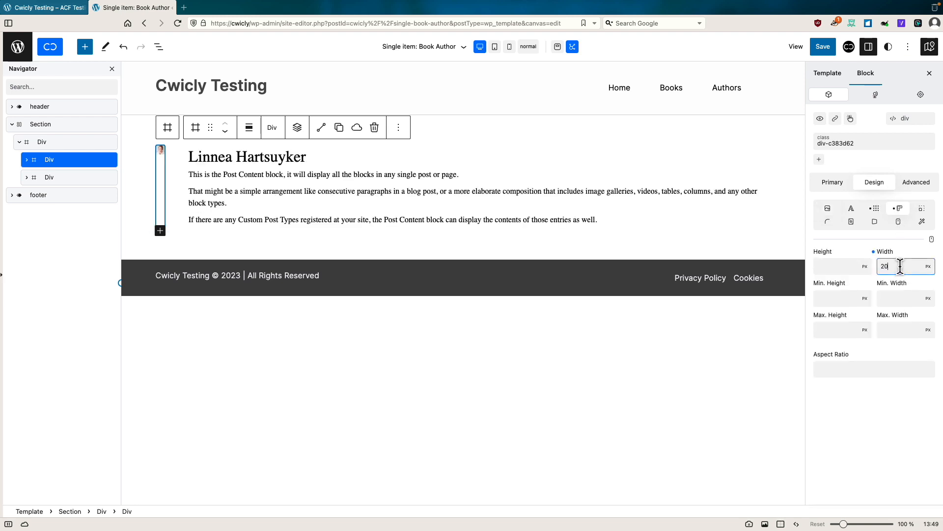
{"action": "left_click", "coordinate": [928, 268]}
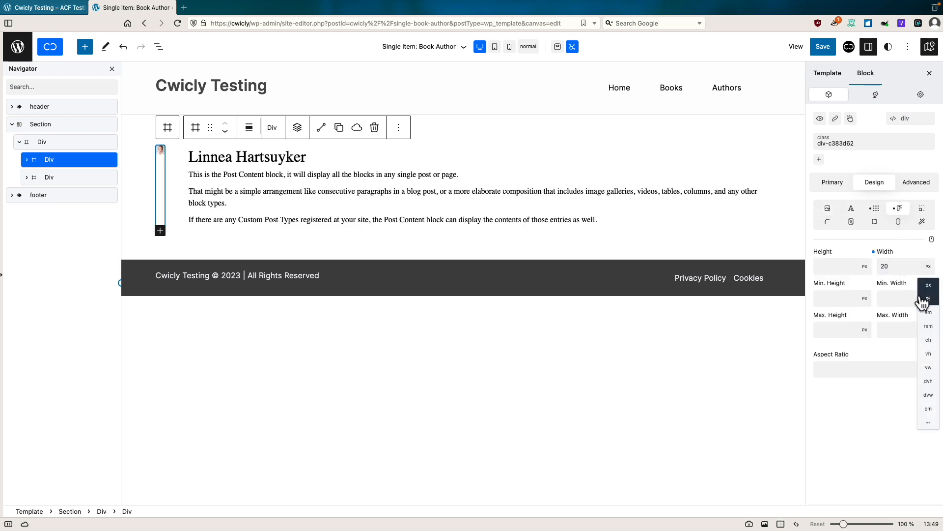
{"action": "left_click", "coordinate": [928, 298]}
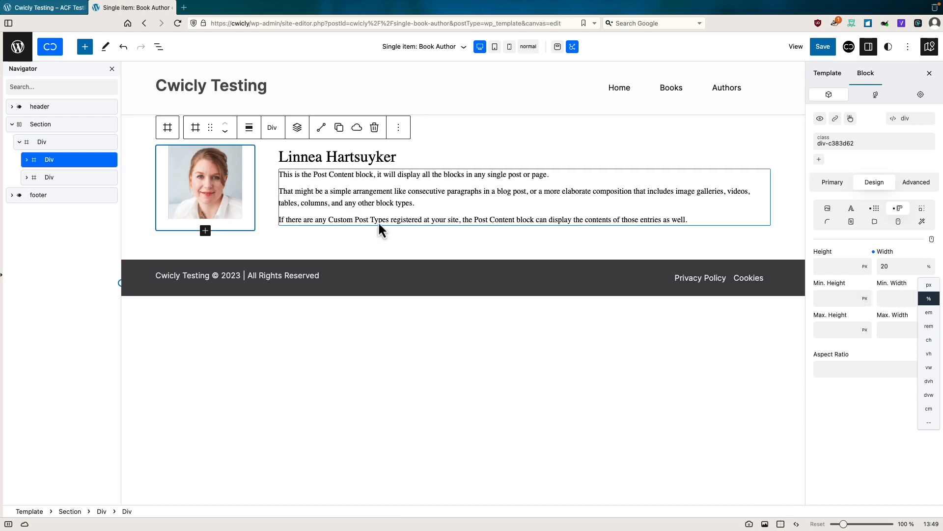
Set the width of the second nested Div, holding the heading and post content, to 80%
{"action": "left_click", "coordinate": [67, 176]}
{"action": "left_click", "coordinate": [905, 264]}
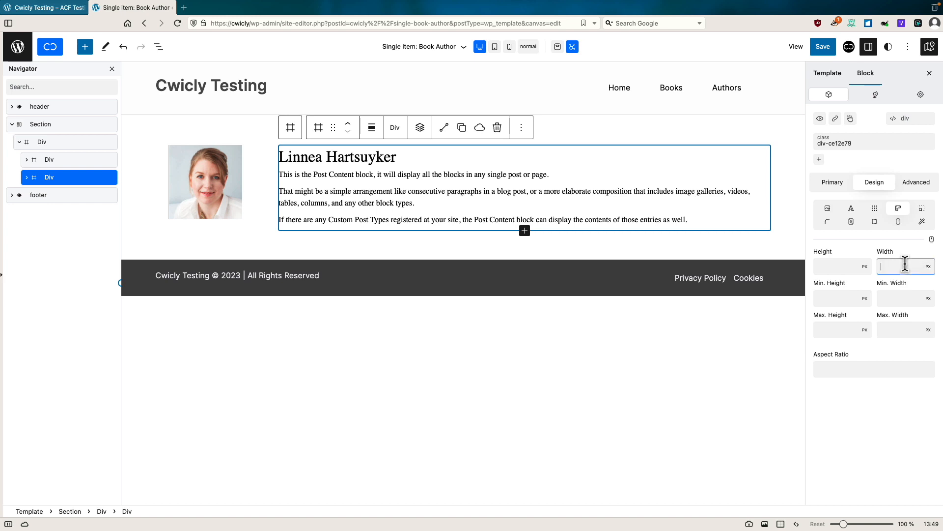
{"action": "type", "text": "80"}
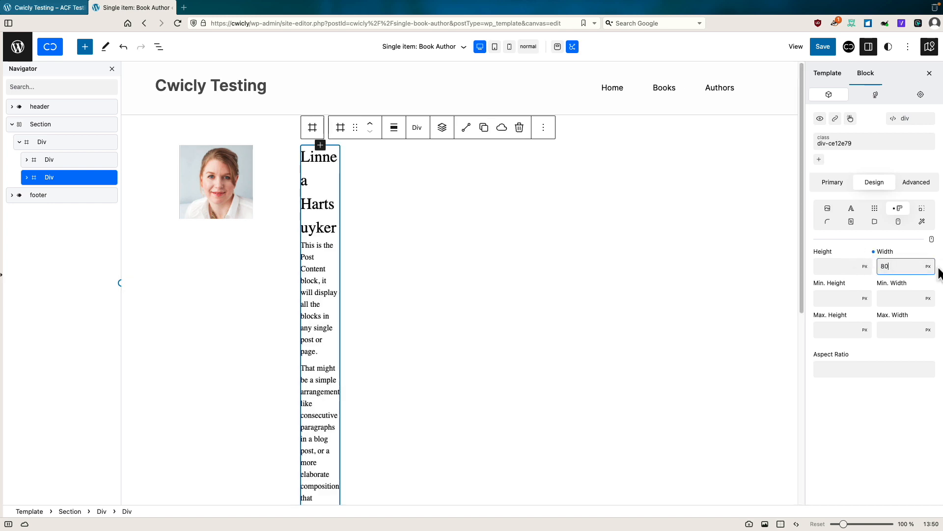
{"action": "left_click", "coordinate": [928, 267]}
{"action": "left_click", "coordinate": [928, 299]}
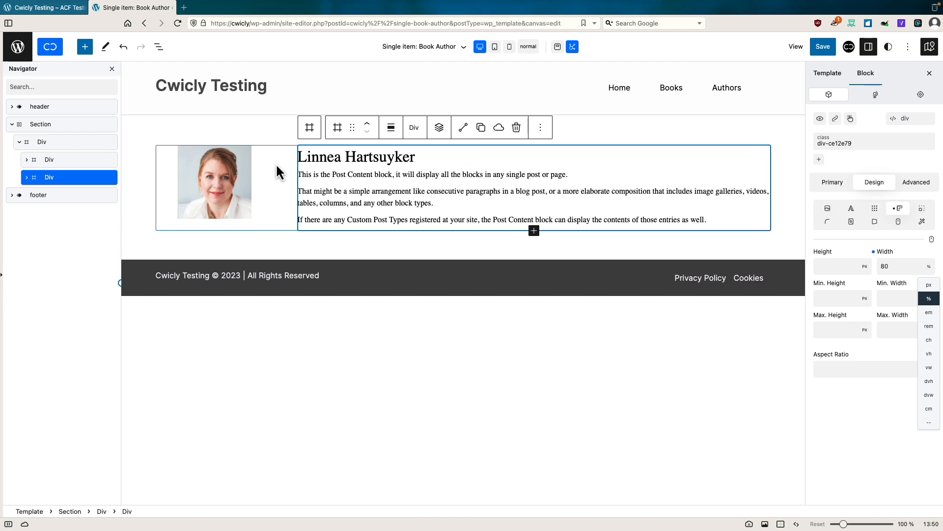
Add a Cwicly Button block below the image in the first nested Div, labelled "Visit Author's Website"
{"action": "left_click", "coordinate": [49, 160]}
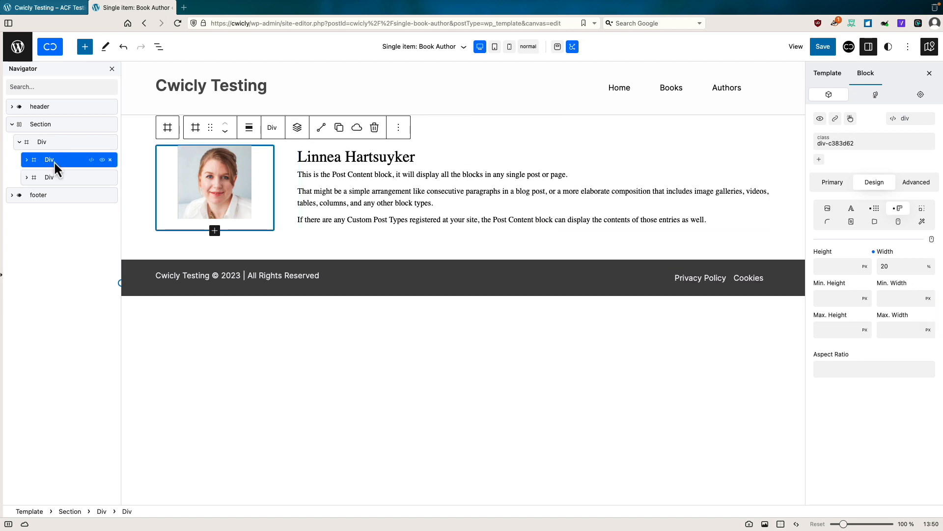
{"action": "left_click", "coordinate": [298, 128]}
{"action": "left_click", "coordinate": [298, 128]}
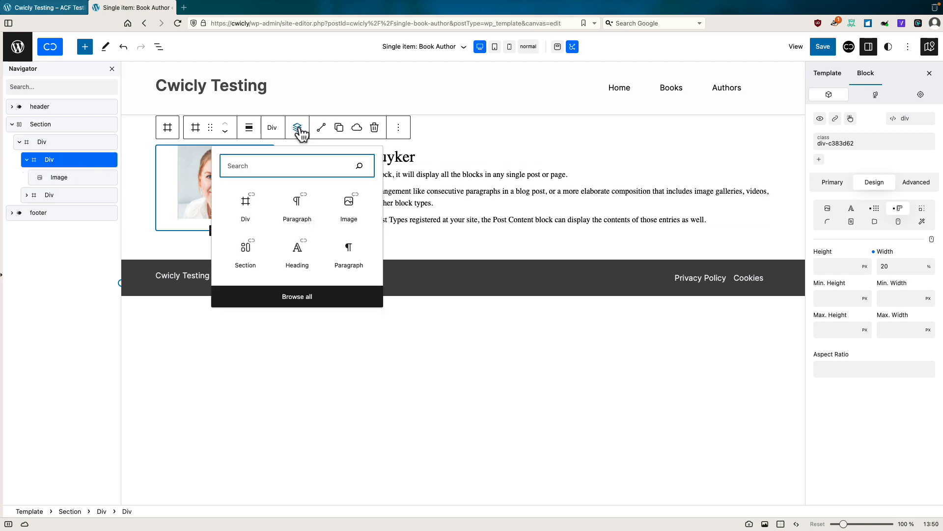
{"action": "type", "text": "b"}
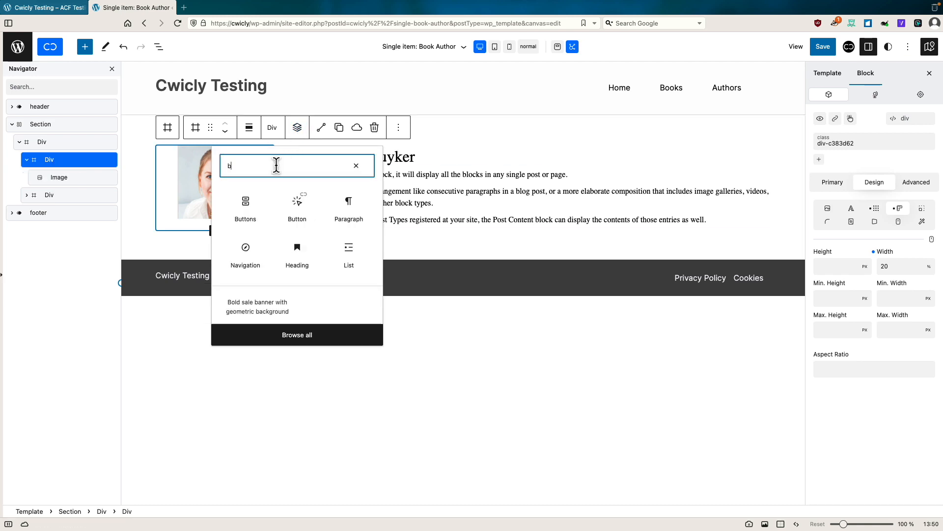
{"action": "type", "text": "utton"}
{"action": "left_click", "coordinate": [245, 202]}
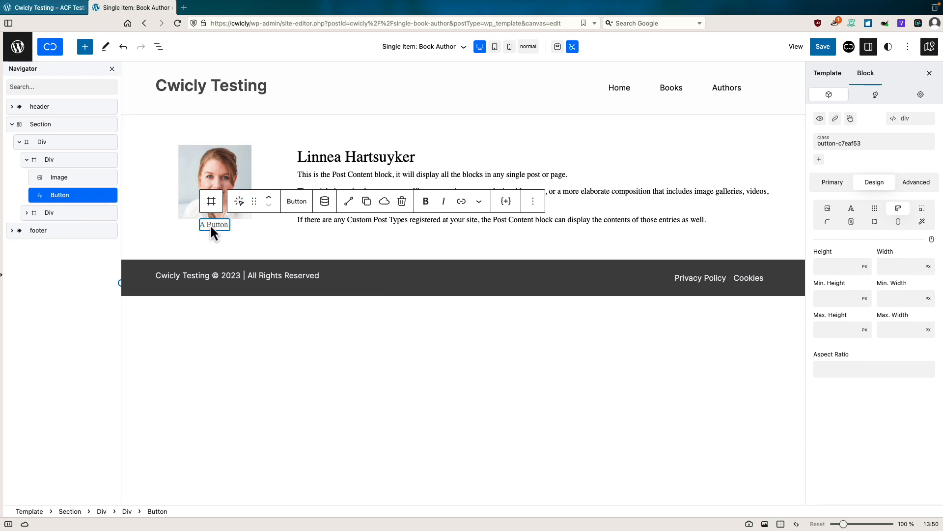
{"action": "type", "text": "Visit"}
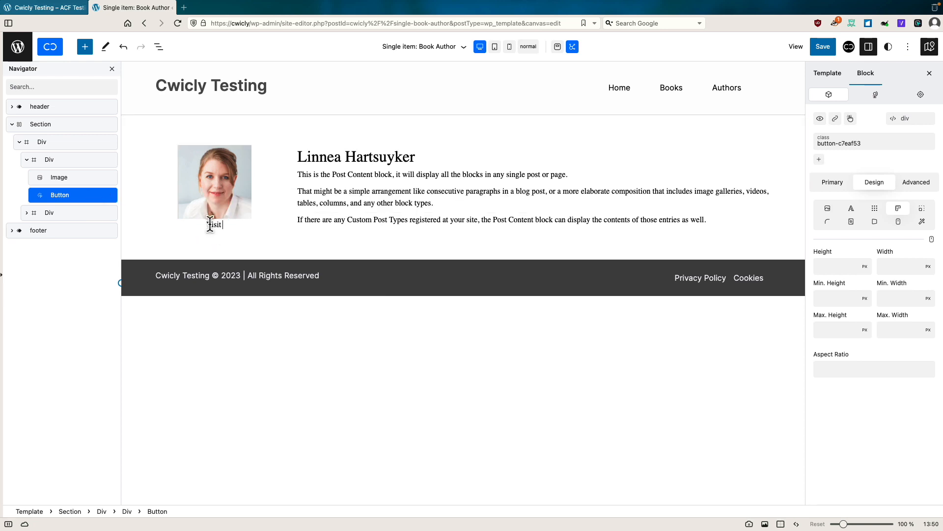
{"action": "type", "text": " Author's Website"}
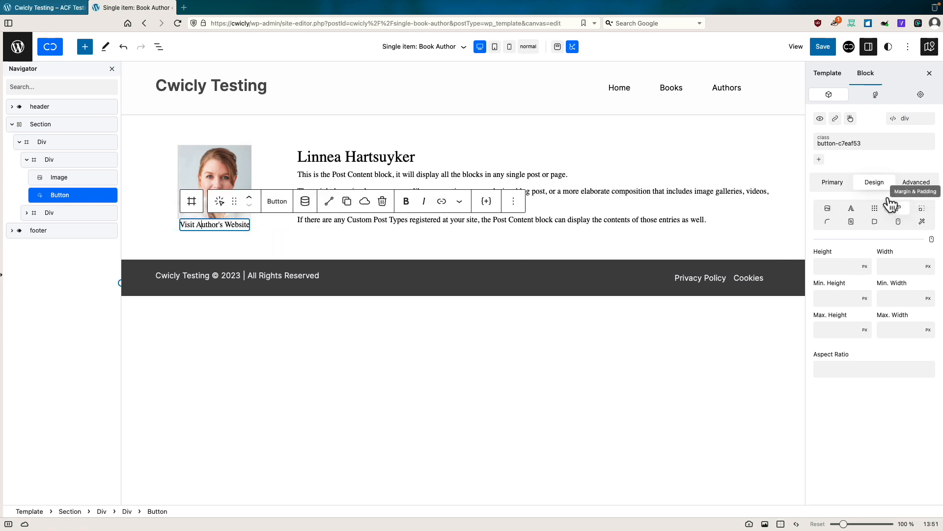
Give the Visit Author's Website button a light mint background, #cff2e9, based on the green palette colour
{"action": "left_click", "coordinate": [833, 182]}
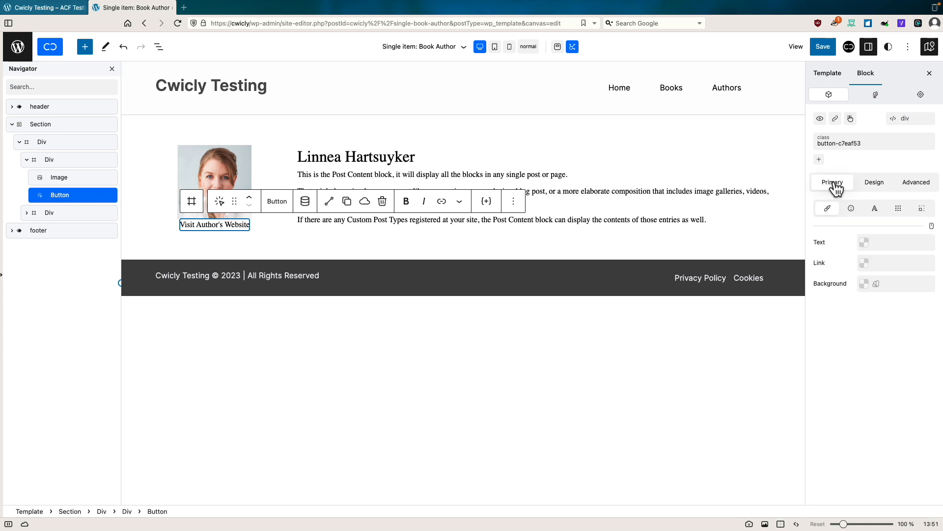
{"action": "left_click", "coordinate": [866, 289]}
{"action": "left_click", "coordinate": [789, 260]}
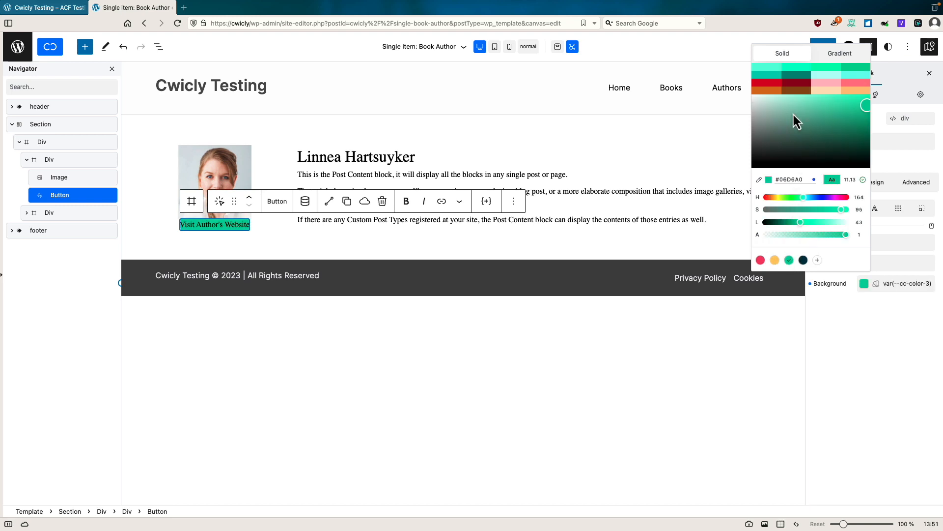
{"action": "left_click", "coordinate": [797, 99]}
{"action": "left_click_drag", "start_coordinate": [788, 101], "coordinate": [769, 98]}
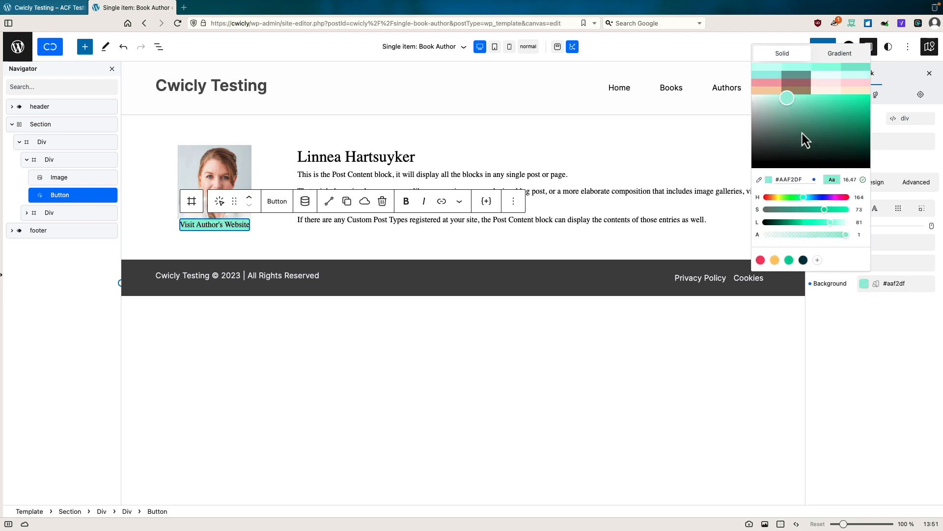
{"action": "left_click", "coordinate": [889, 319]}
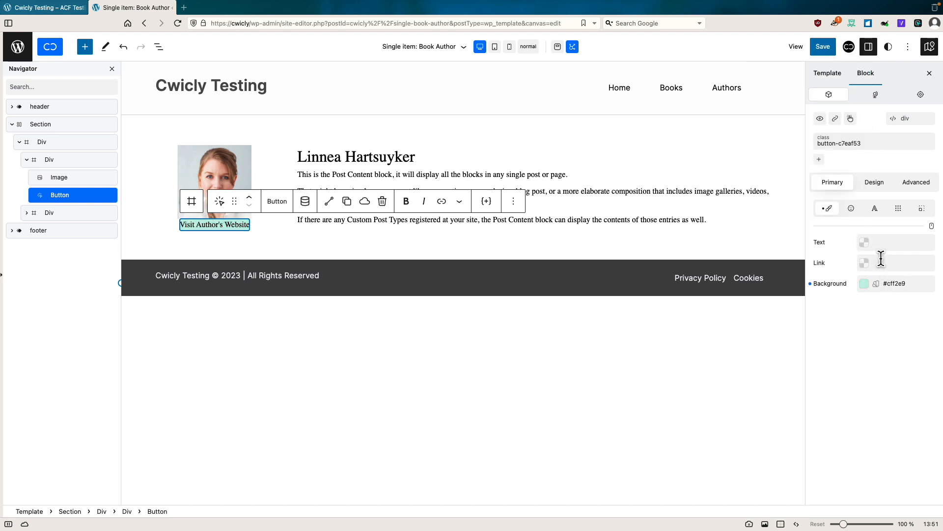
Set the button's padding to 10 px at the top and bottom and 15 px on the left and right
{"action": "left_click", "coordinate": [875, 186]}
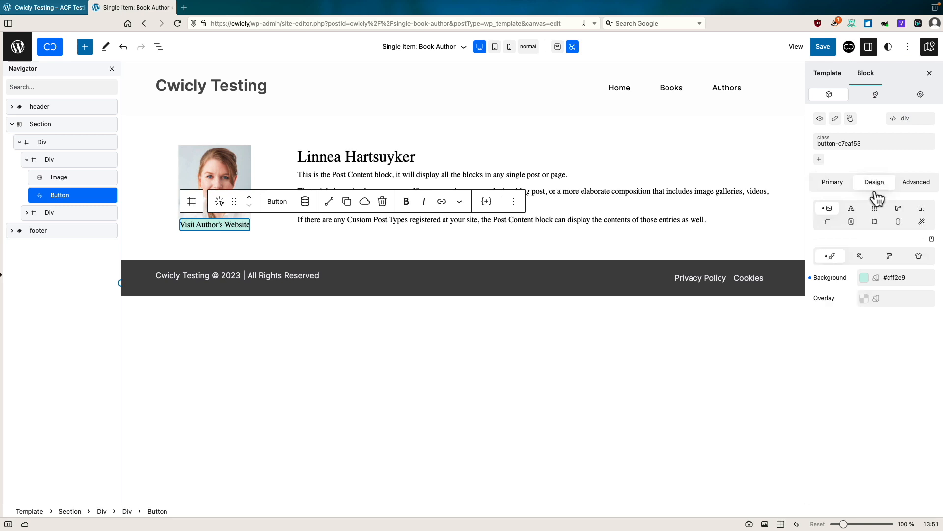
{"action": "left_click", "coordinate": [922, 208]}
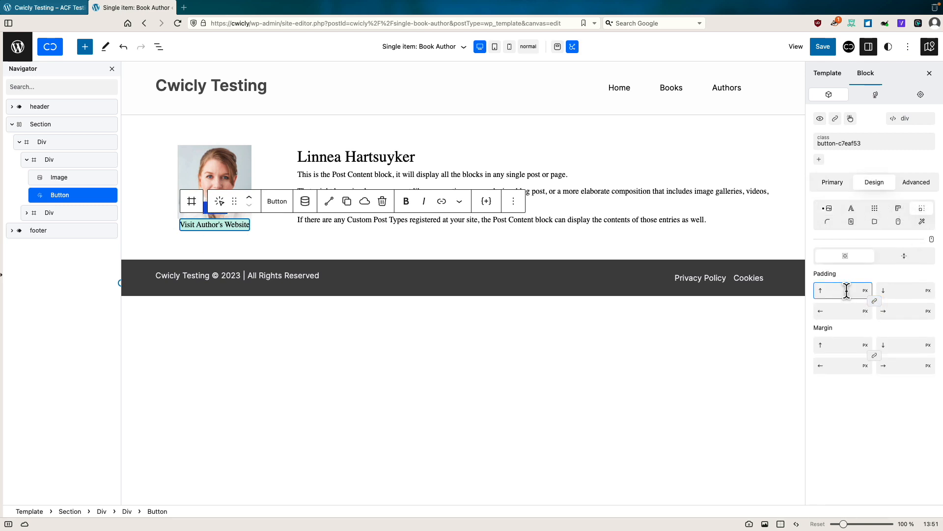
{"action": "type", "text": "10"}
{"action": "left_click", "coordinate": [899, 291]}
{"action": "type", "text": "10"}
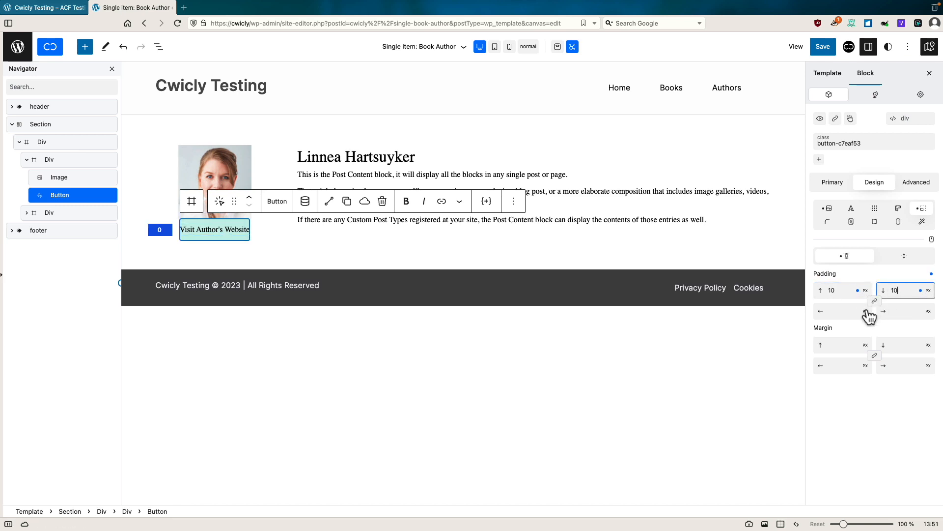
{"action": "left_click", "coordinate": [848, 311]}
{"action": "type", "text": "15"}
{"action": "left_click", "coordinate": [897, 311]}
{"action": "type", "text": "1"}
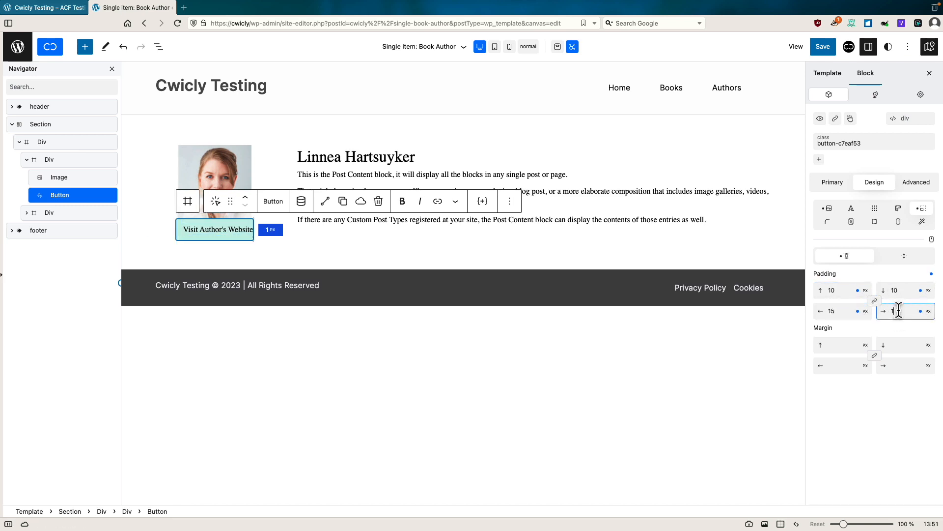
{"action": "type", "text": "5"}
Give the button a 4 px radius on all corners and a solid 1 px border in the green palette colour, var(--cc-color-3)
{"action": "left_click", "coordinate": [827, 221]}
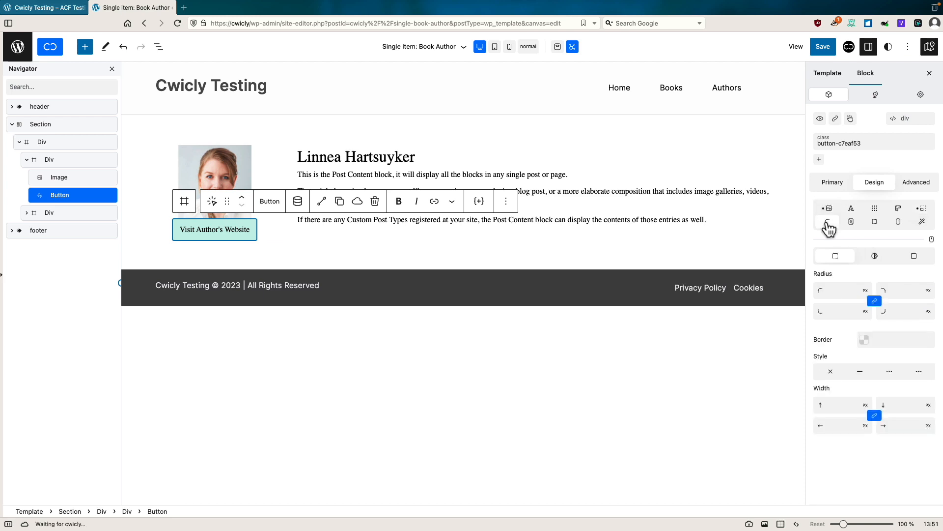
{"action": "left_click", "coordinate": [838, 290]}
{"action": "type", "text": "4"}
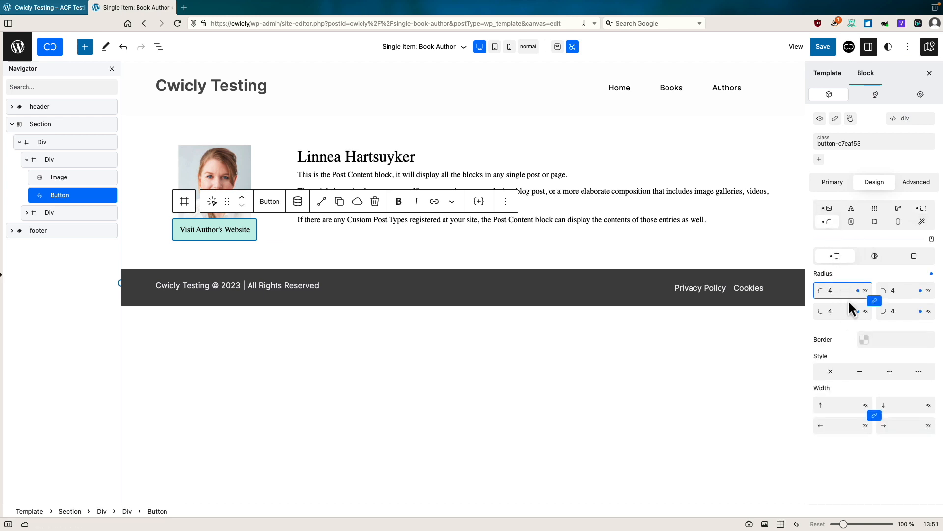
{"action": "left_click", "coordinate": [864, 339]}
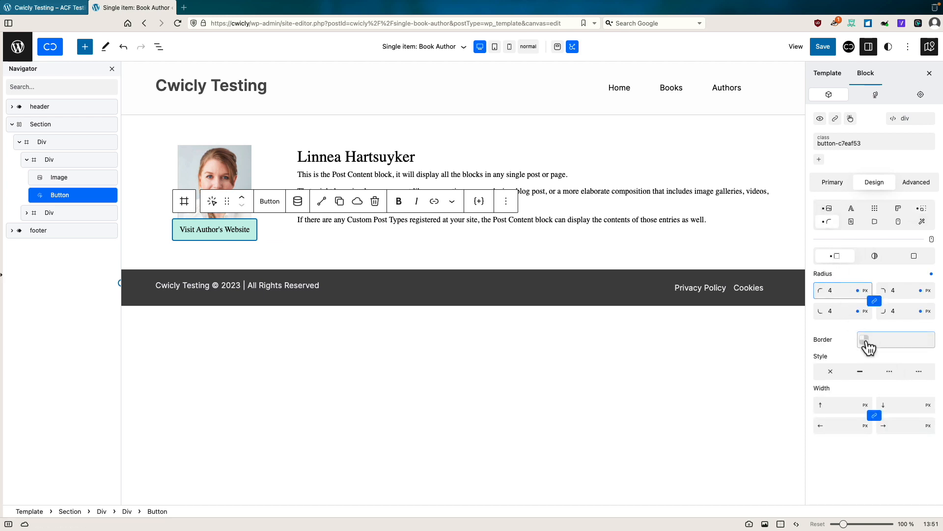
{"action": "left_click", "coordinate": [789, 317]}
{"action": "left_click", "coordinate": [860, 371]}
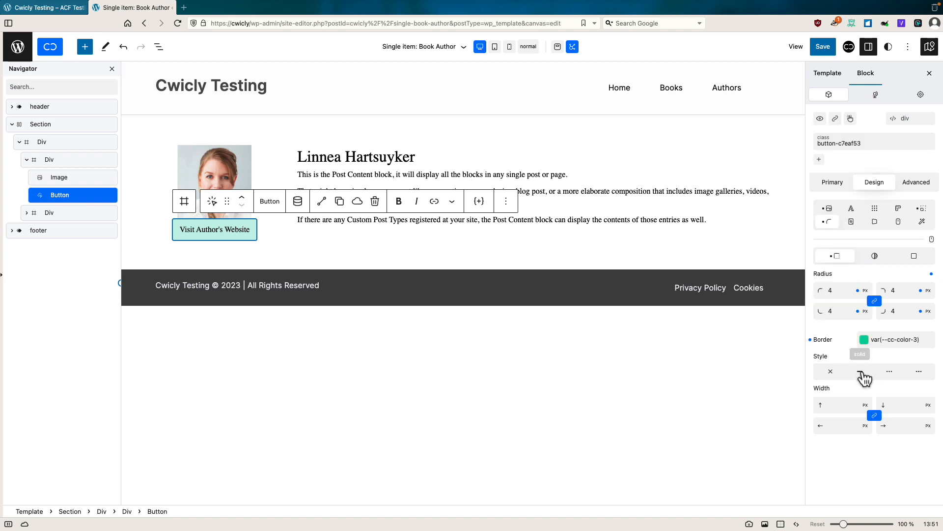
{"action": "left_click", "coordinate": [841, 404]}
{"action": "type", "text": "1"}
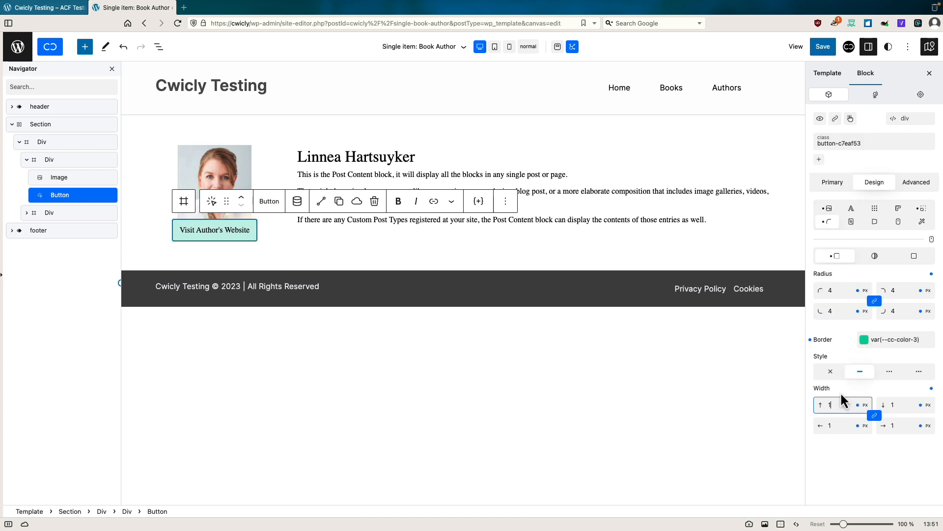
{"action": "left_click", "coordinate": [543, 243]}
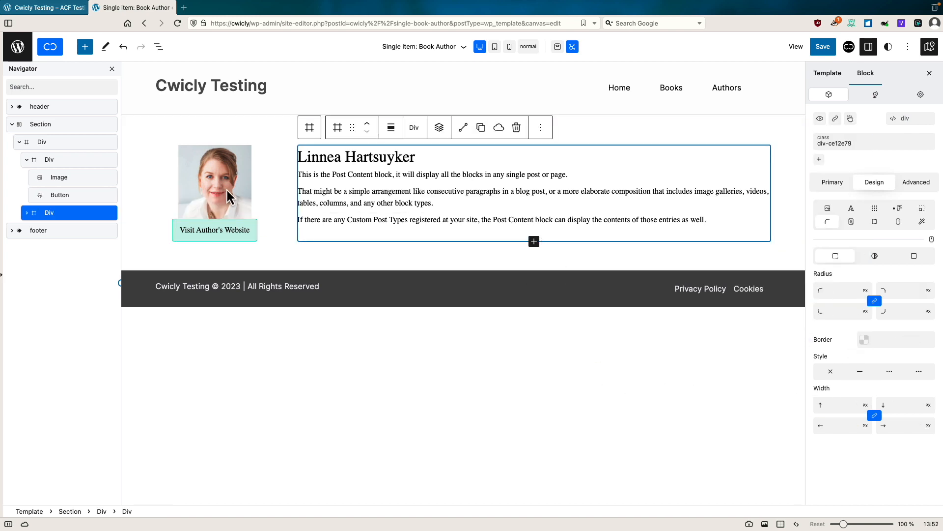
Set the author image's bottom margin to 20 px
{"action": "left_click", "coordinate": [64, 180]}
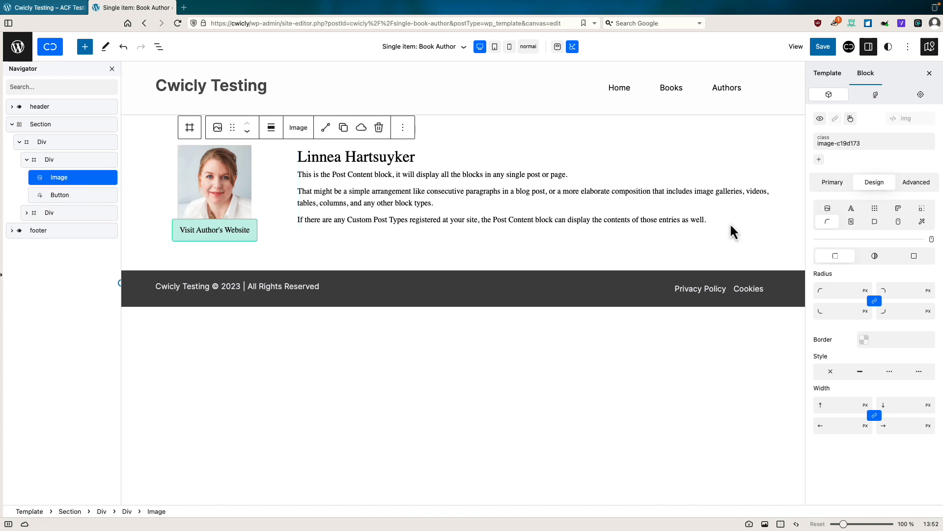
{"action": "left_click", "coordinate": [921, 209]}
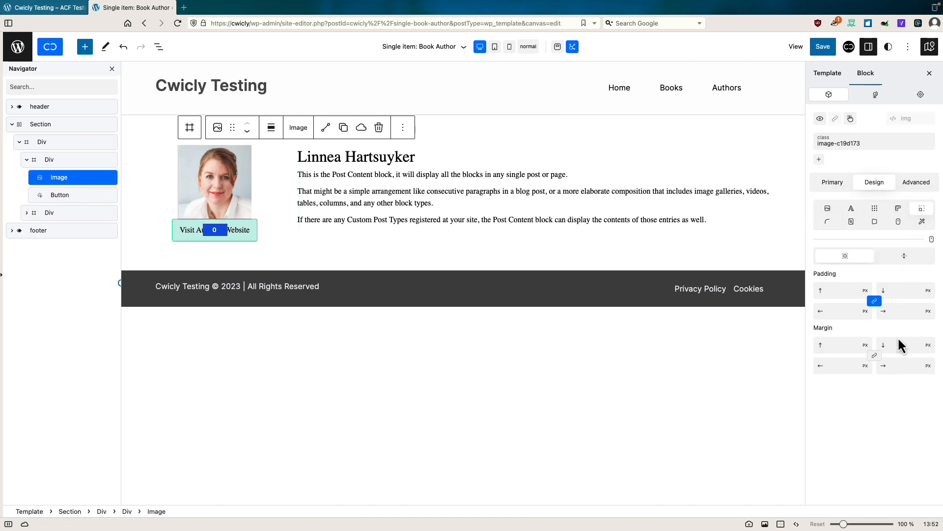
{"action": "left_click", "coordinate": [900, 347]}
{"action": "type", "text": "20"}
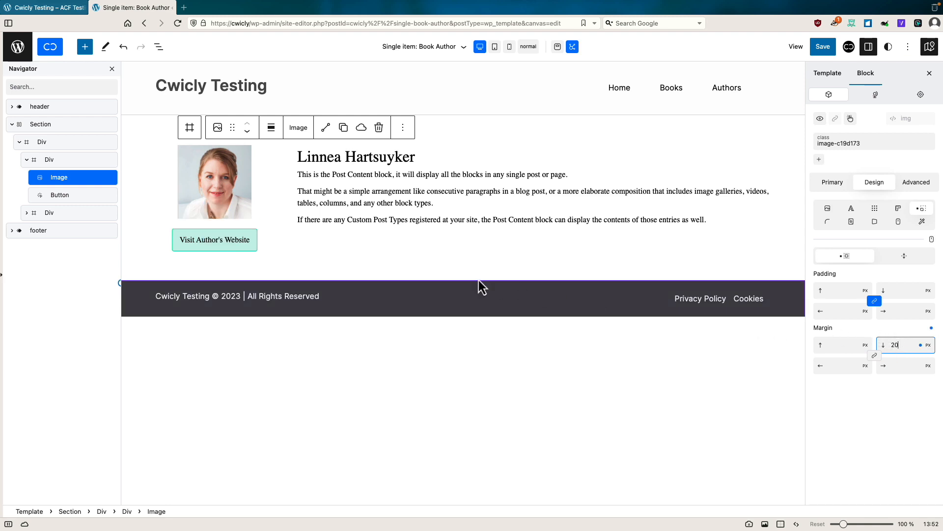
Give the button a URL link with a Dynamic source that takes its data from an ACF Field
{"action": "left_click", "coordinate": [221, 244]}
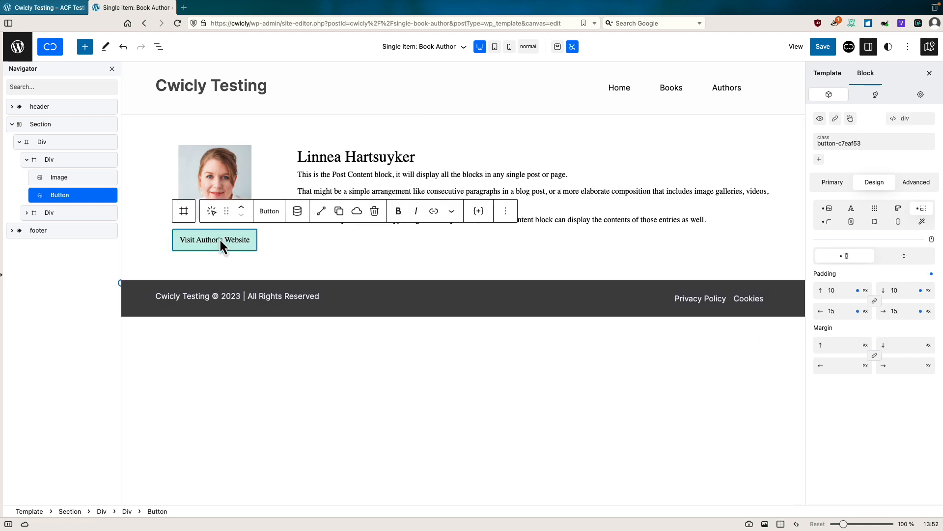
{"action": "left_click", "coordinate": [220, 239]}
{"action": "left_click", "coordinate": [836, 118]}
{"action": "left_click", "coordinate": [412, 270]}
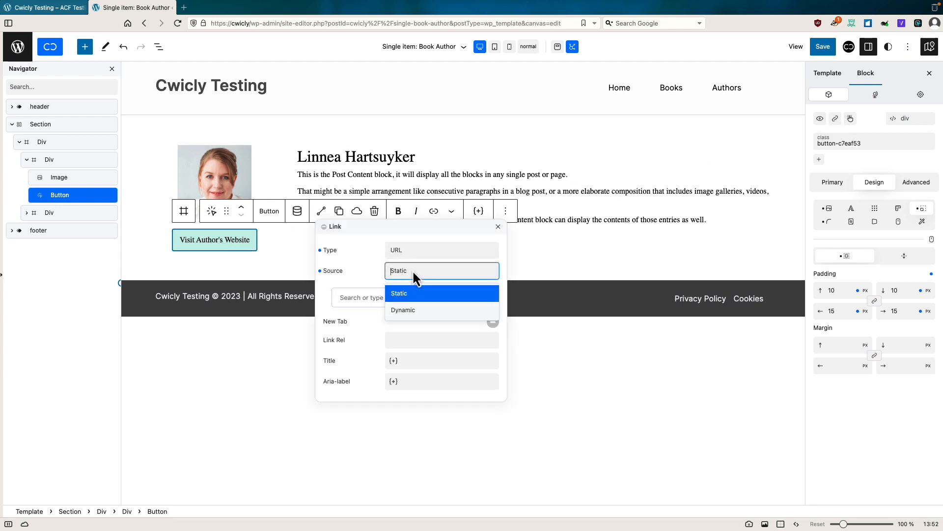
{"action": "left_click", "coordinate": [408, 307]}
{"action": "left_click", "coordinate": [420, 292]}
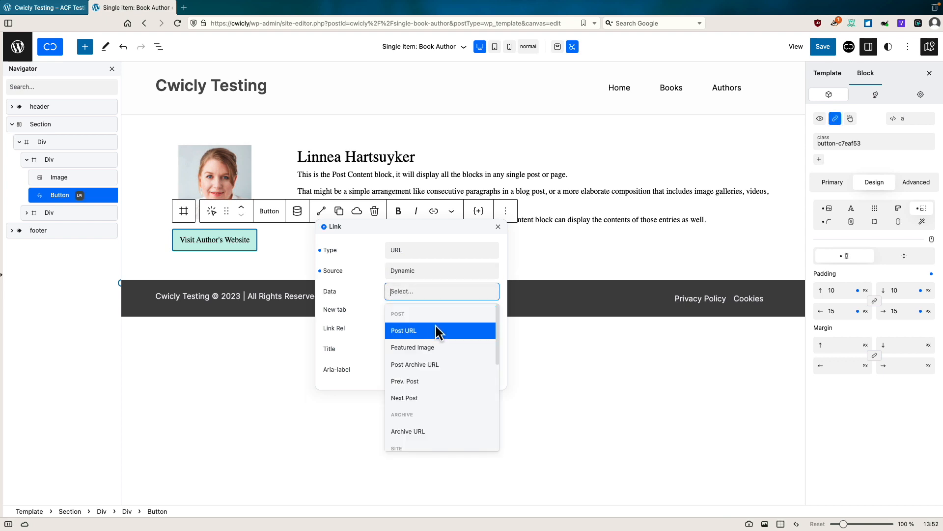
{"action": "scroll", "coordinate": [441, 346], "scroll_direction": "down", "scroll_amount": 3}
{"action": "scroll", "coordinate": [439, 346], "scroll_direction": "down", "scroll_amount": 5}
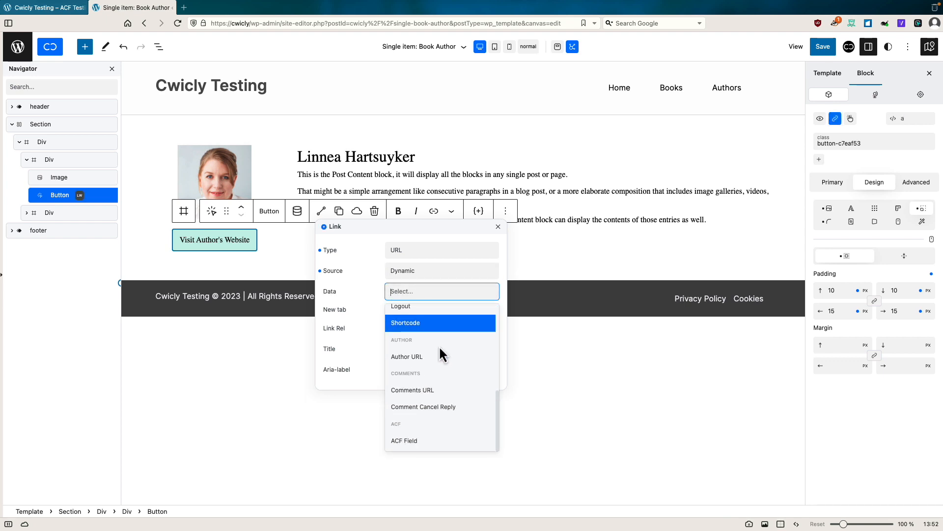
{"action": "left_click", "coordinate": [411, 441]}
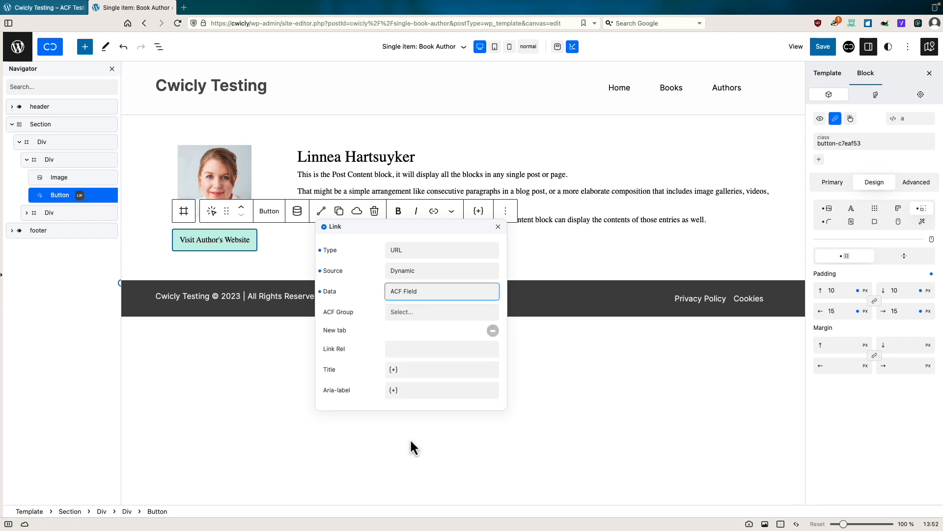
Bind the button's link to Author's Website from the Author Fields group, opening in a new tab, and save the template
{"action": "left_click", "coordinate": [426, 314]}
{"action": "left_click", "coordinate": [419, 335]}
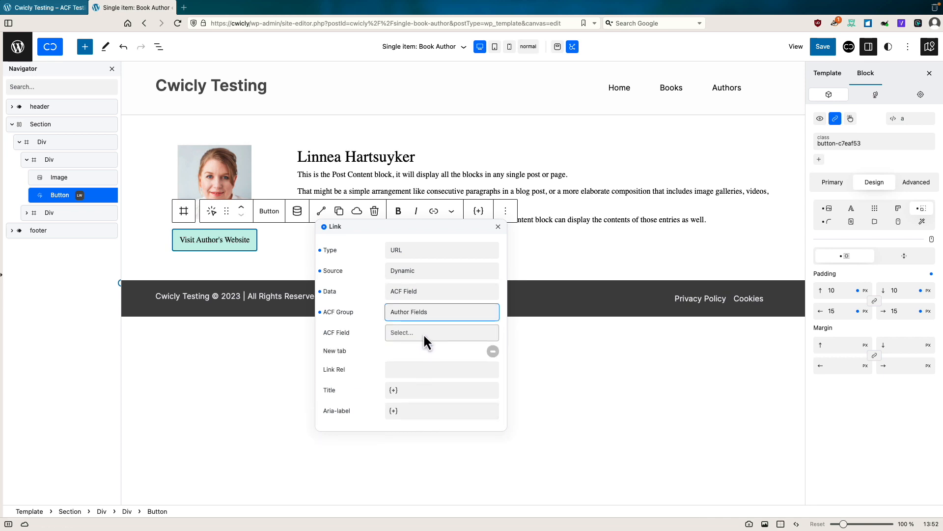
{"action": "left_click", "coordinate": [423, 333]}
{"action": "left_click", "coordinate": [419, 372]}
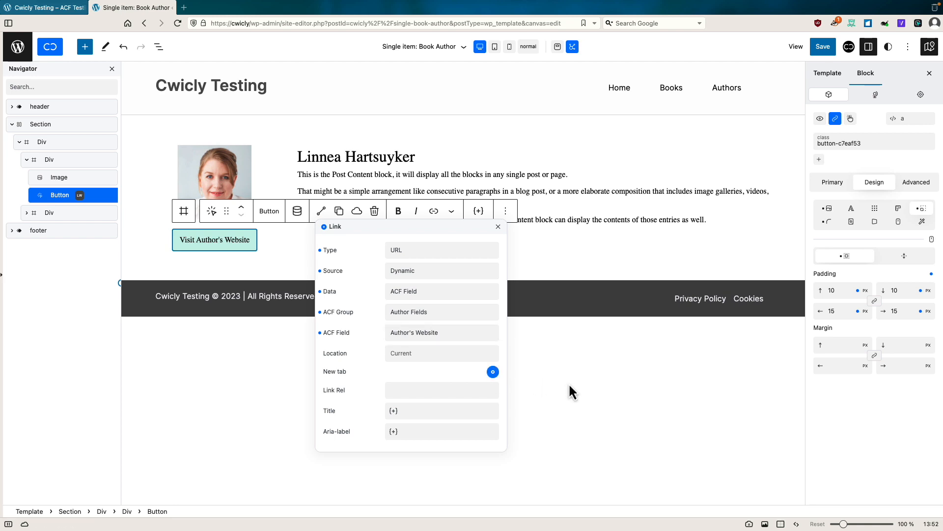
{"action": "left_click", "coordinate": [825, 48]}
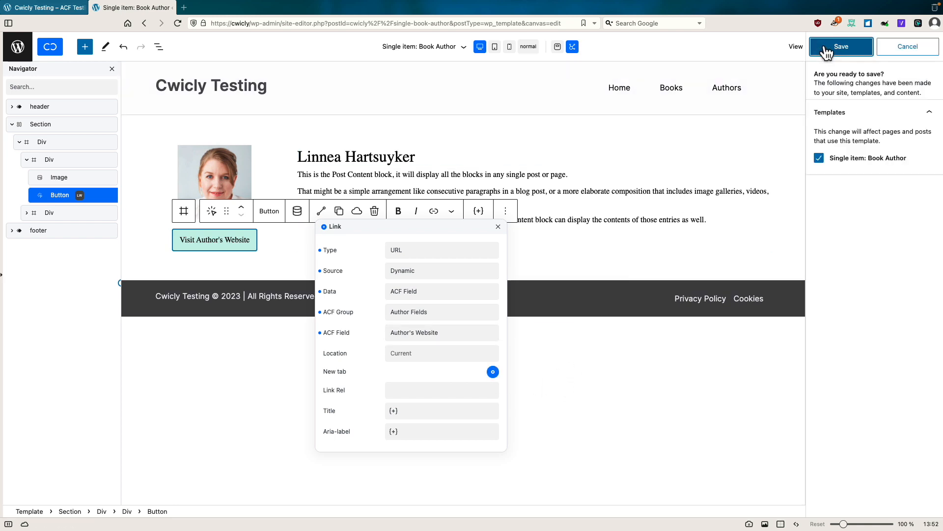
{"action": "left_click", "coordinate": [832, 46]}
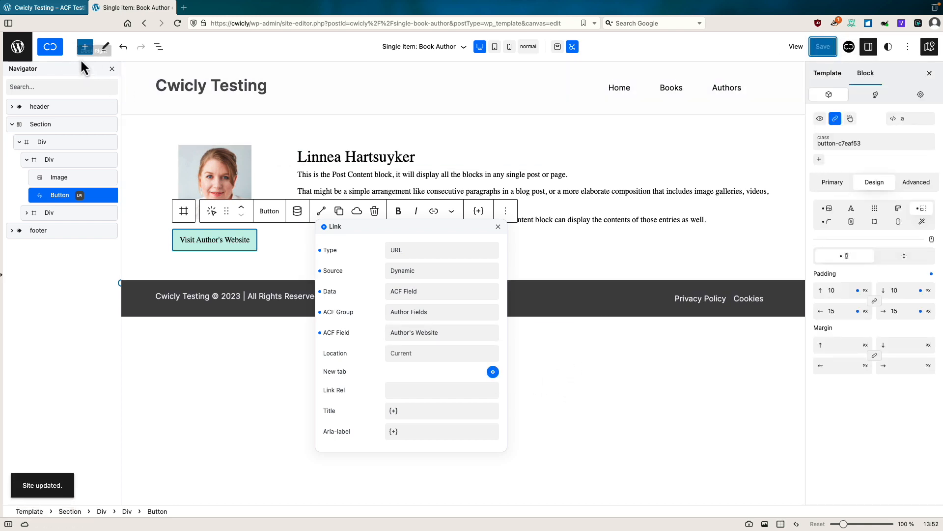
View the first listed book author's page on the live site and test its Visit Author's Website button
{"action": "left_click", "coordinate": [54, 10]}
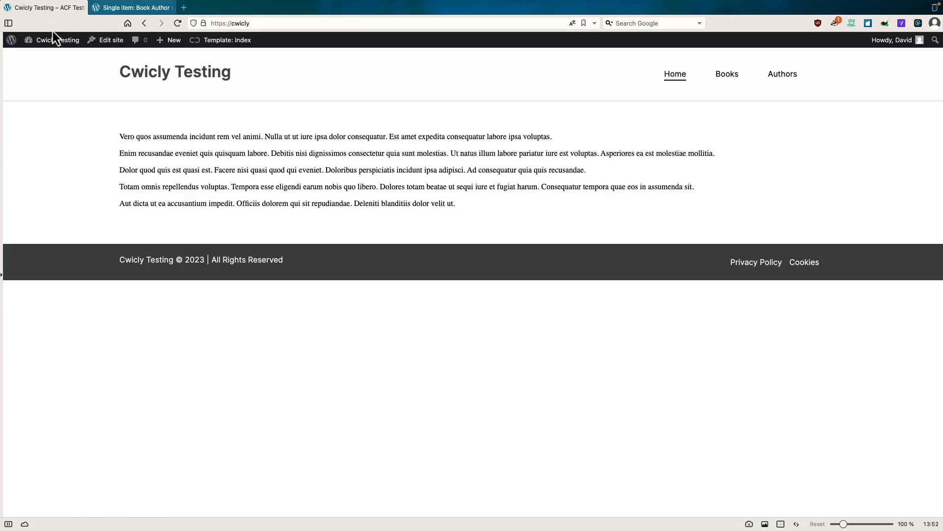
{"action": "left_click", "coordinate": [41, 57]}
{"action": "mouse_move", "coordinate": [47, 155]}
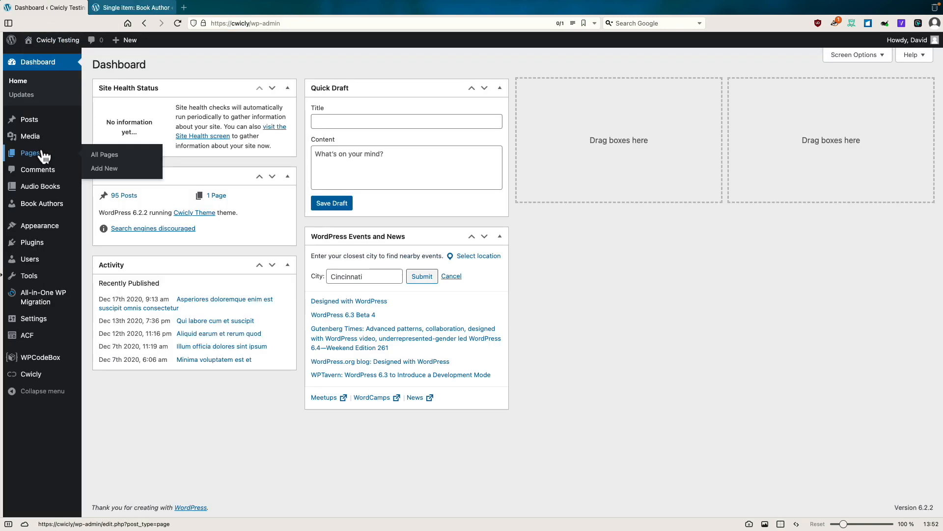
{"action": "mouse_move", "coordinate": [42, 204]}
{"action": "left_click", "coordinate": [93, 206]}
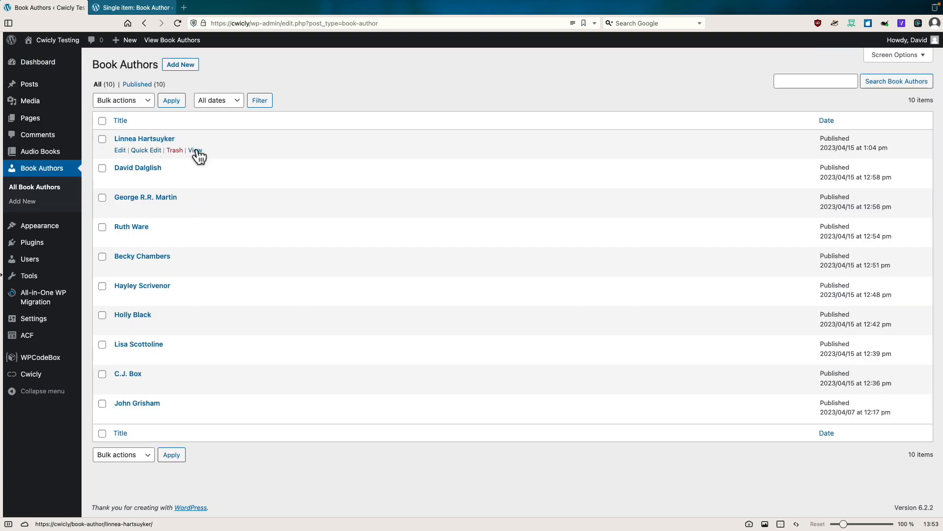
{"action": "left_click", "coordinate": [196, 151]}
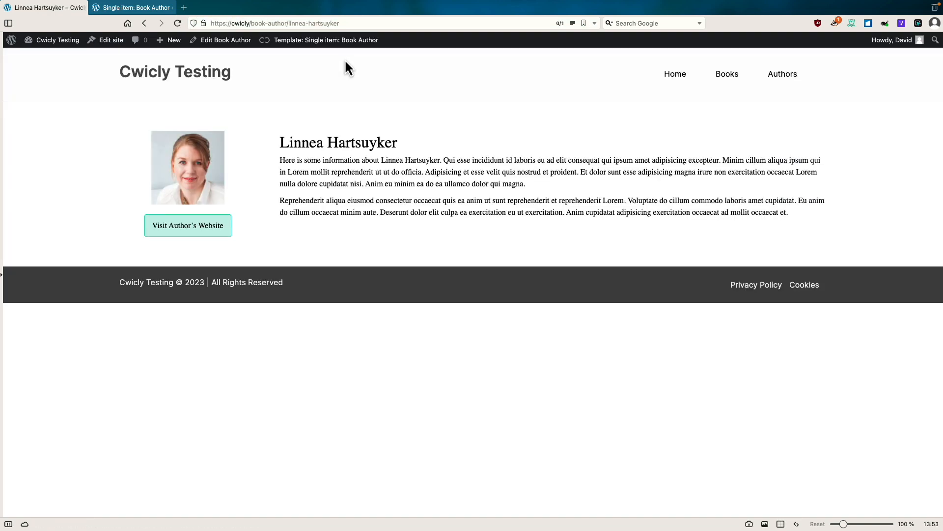
{"action": "left_click", "coordinate": [187, 227]}
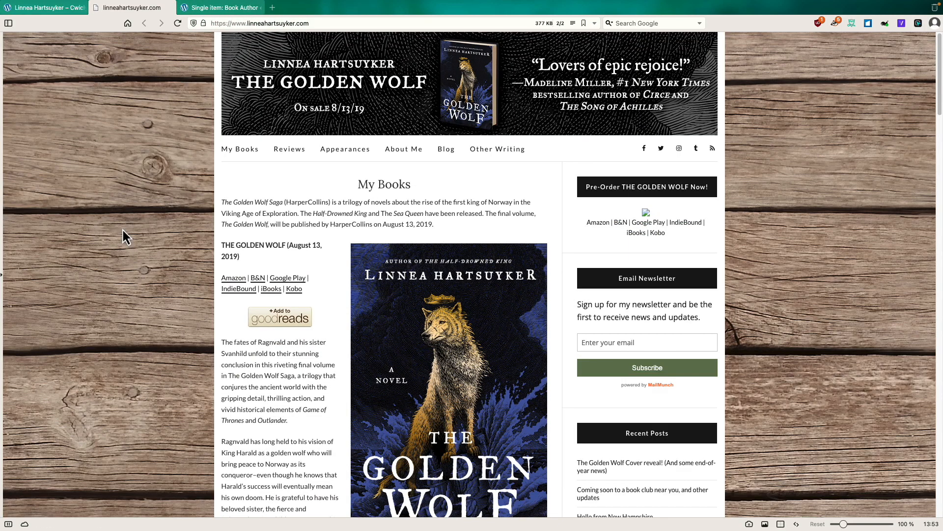
{"action": "left_click", "coordinate": [96, 7]}
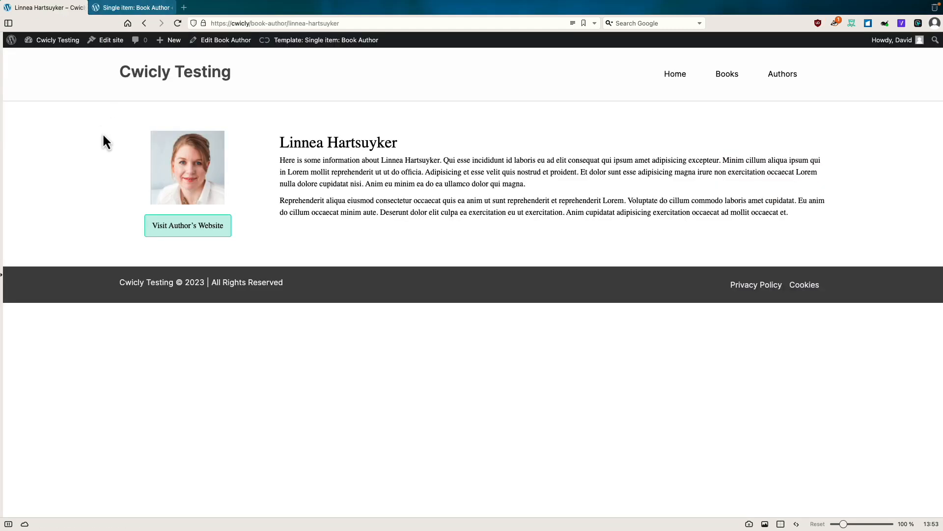
Back in the template editor, add a Div to the author image's column and place it between the image and the button
{"action": "left_click", "coordinate": [132, 7]}
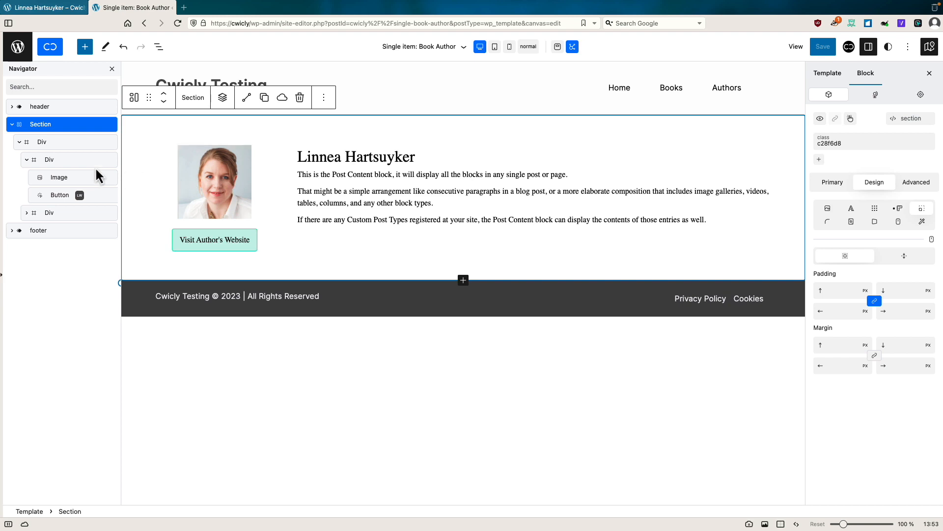
{"action": "left_click", "coordinate": [51, 160]}
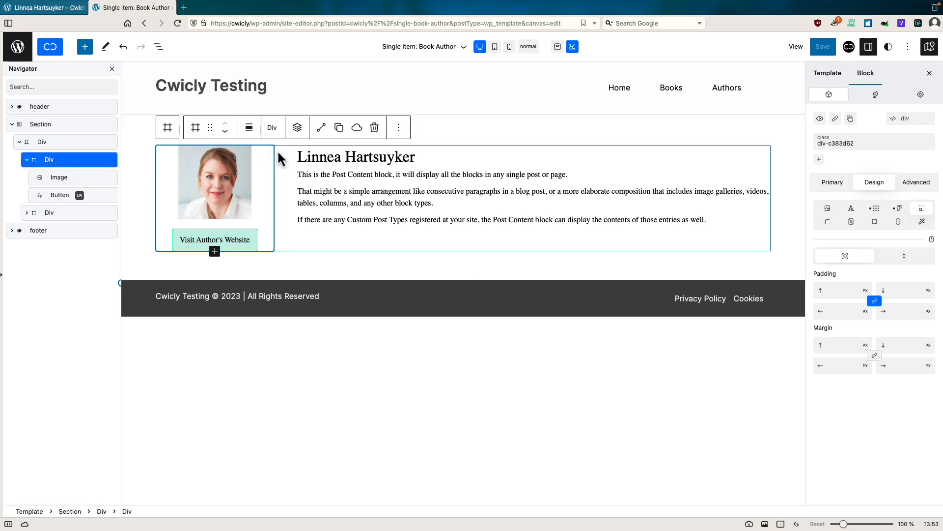
{"action": "left_click", "coordinate": [297, 127]}
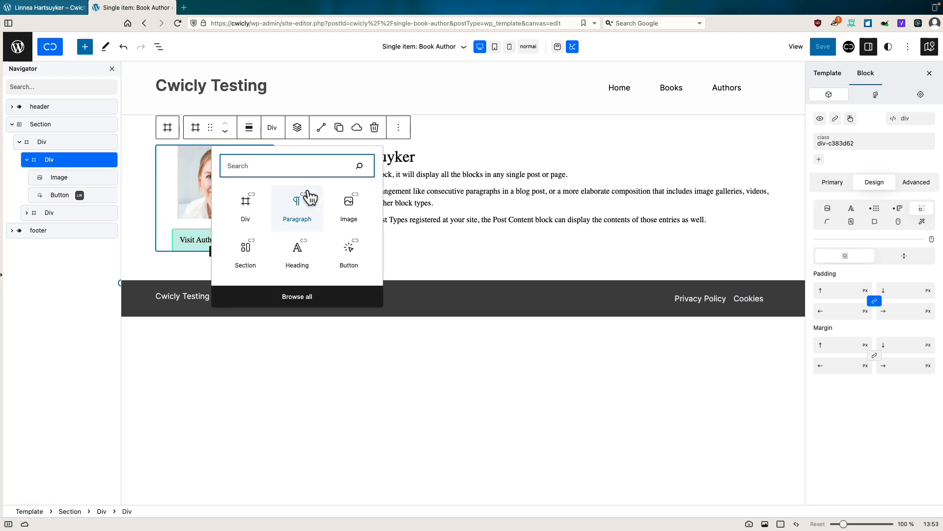
{"action": "left_click", "coordinate": [247, 201]}
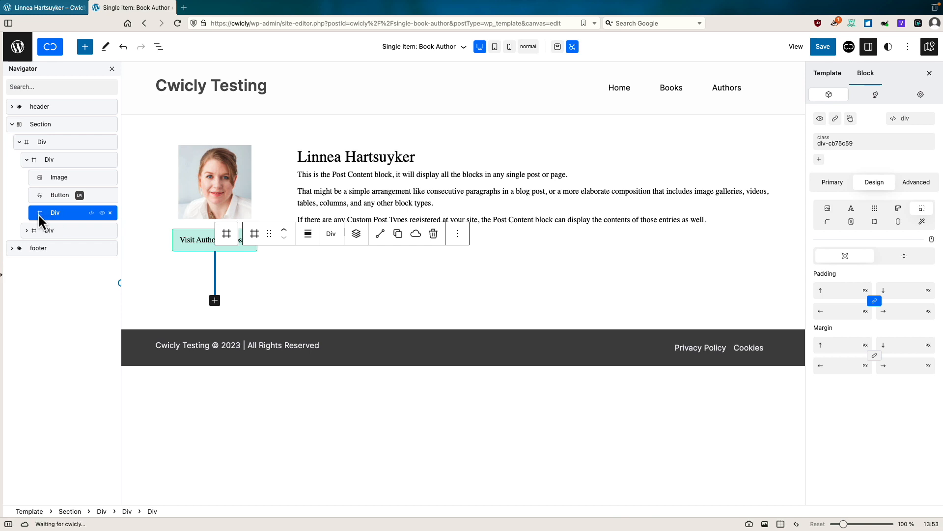
{"action": "left_click_drag", "start_coordinate": [39, 215], "coordinate": [55, 194]}
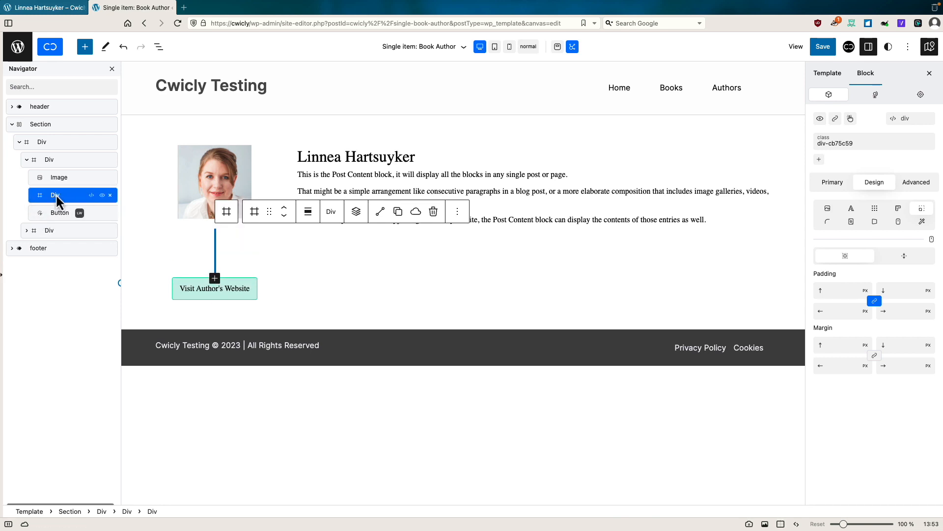
Add a paragraph reading "Date of Birth:" inside the new Div
{"action": "left_click", "coordinate": [358, 212]}
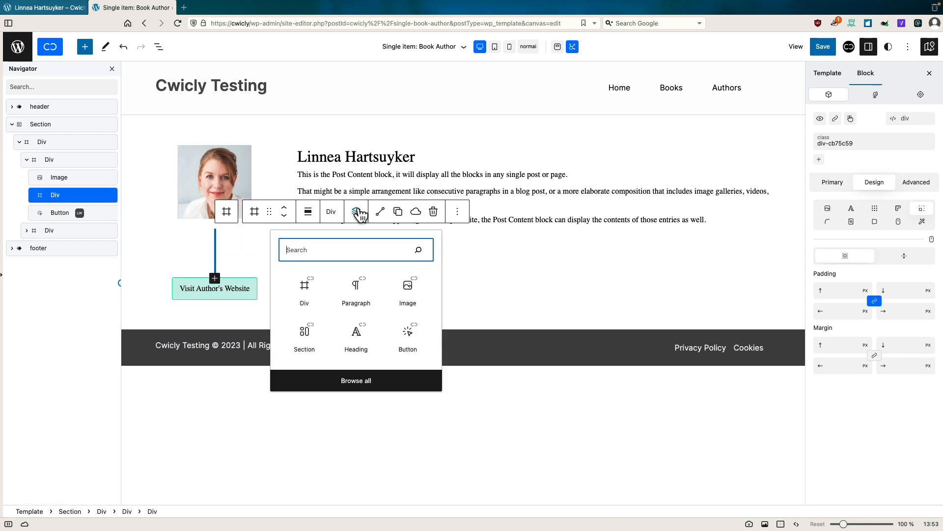
{"action": "left_click", "coordinate": [356, 290]}
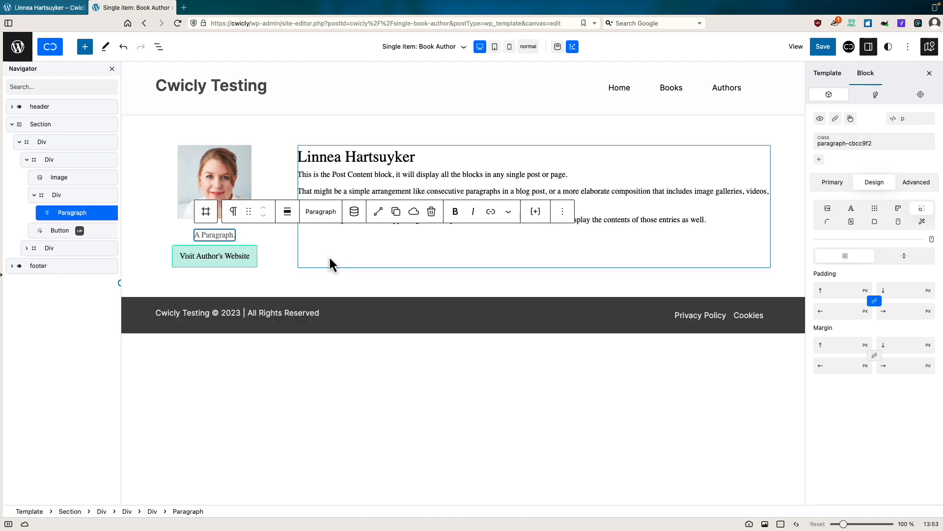
{"action": "type", "text": "Dat"}
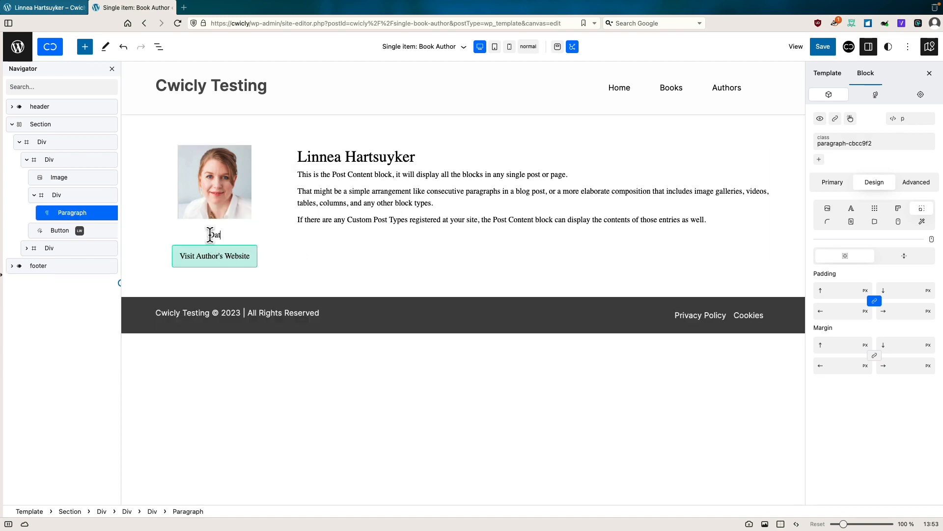
{"action": "type", "text": "e of Brith:"}
{"action": "key", "text": "BackSpace"}
{"action": "key", "text": "BackSpace"}
{"action": "key", "text": "BackSpace"}
{"action": "type", "text": "h:"}
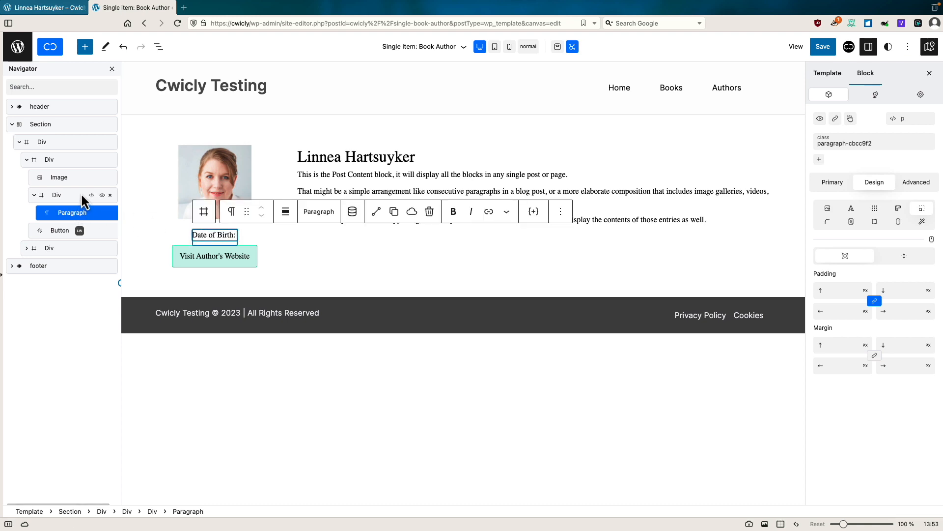
Add a second paragraph to the same Div and bind it dynamically to the ACF field Date of Birth from the Author Fields group
{"action": "left_click", "coordinate": [56, 197]}
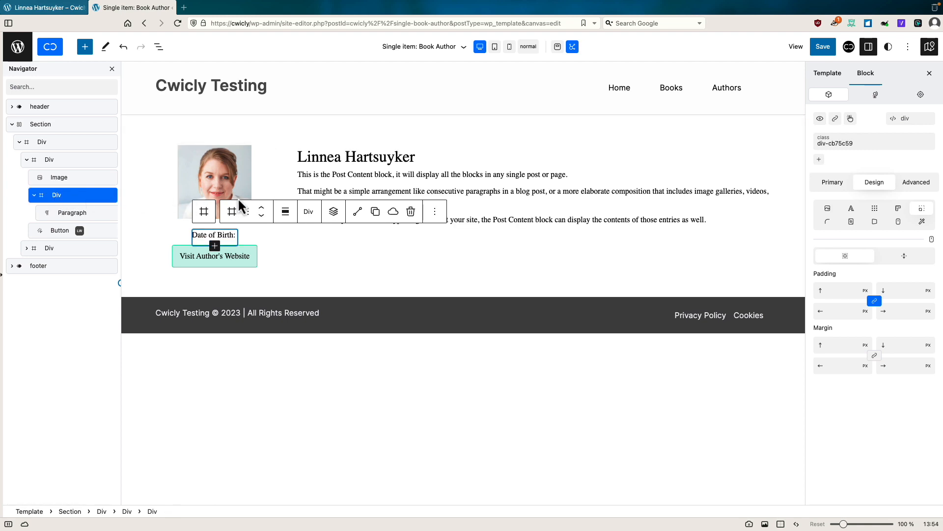
{"action": "left_click", "coordinate": [333, 211]}
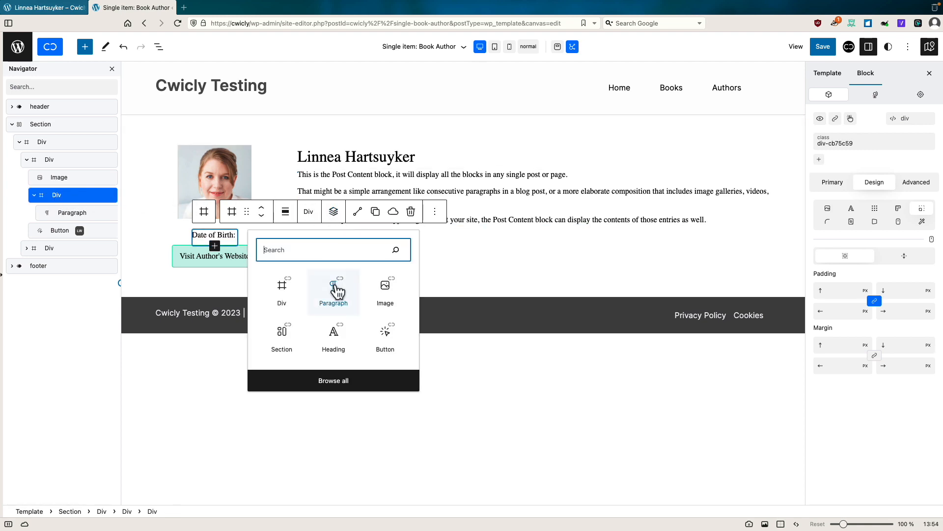
{"action": "left_click", "coordinate": [334, 290]}
{"action": "left_click", "coordinate": [352, 228]}
{"action": "left_click", "coordinate": [421, 276]}
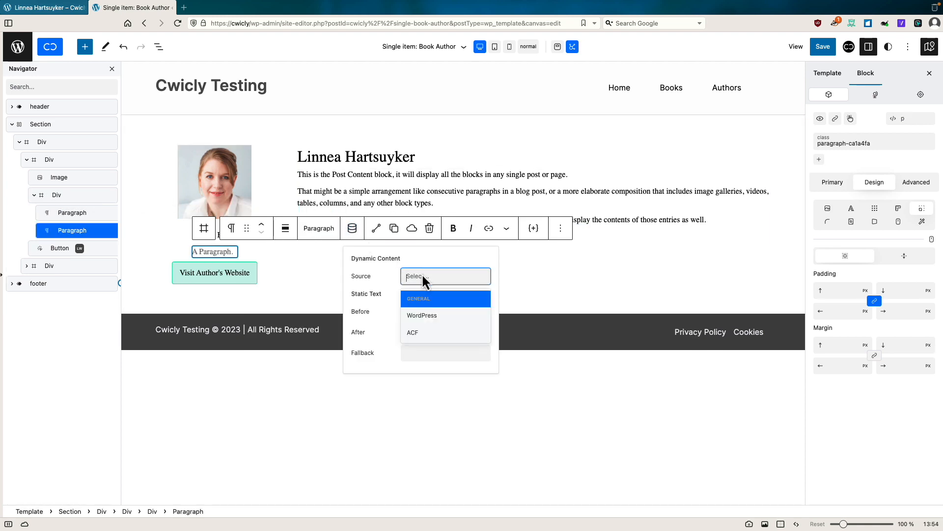
{"action": "left_click", "coordinate": [418, 331]}
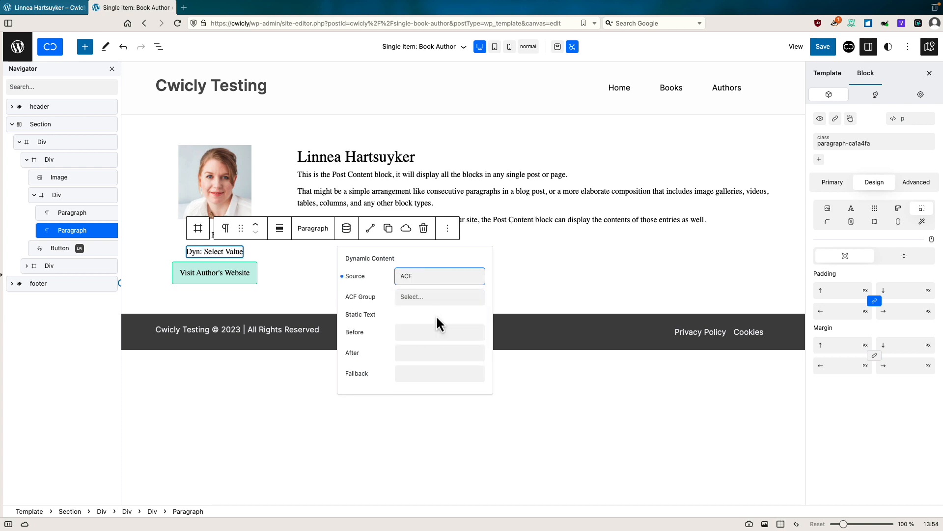
{"action": "left_click", "coordinate": [435, 295]}
{"action": "left_click", "coordinate": [433, 320]}
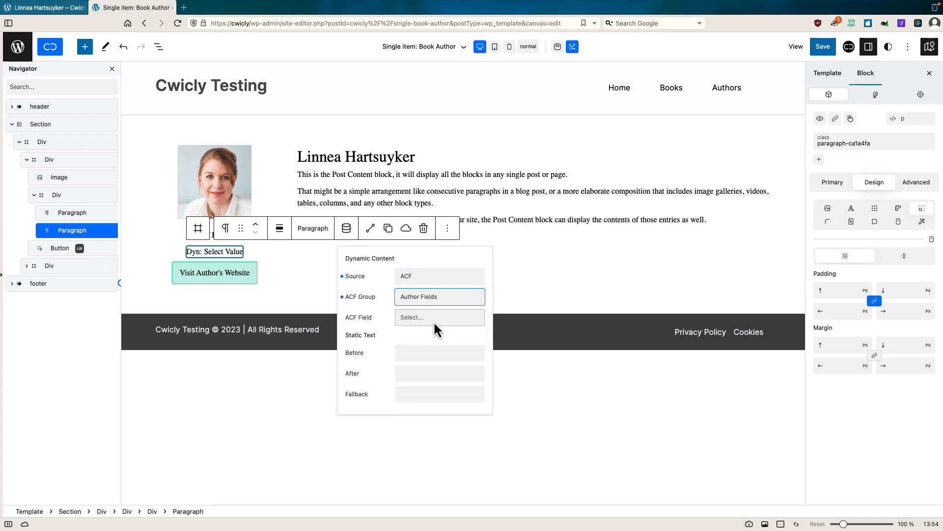
{"action": "left_click", "coordinate": [441, 324]}
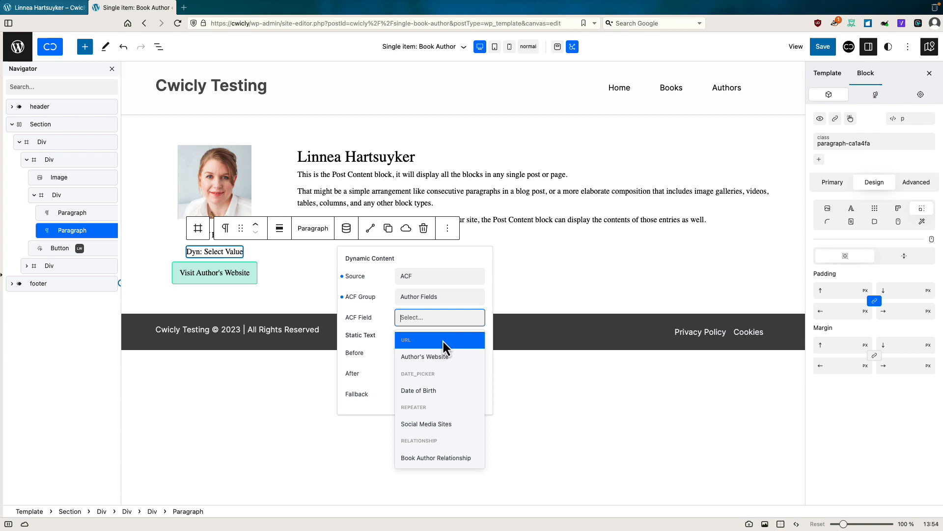
{"action": "left_click", "coordinate": [438, 392]}
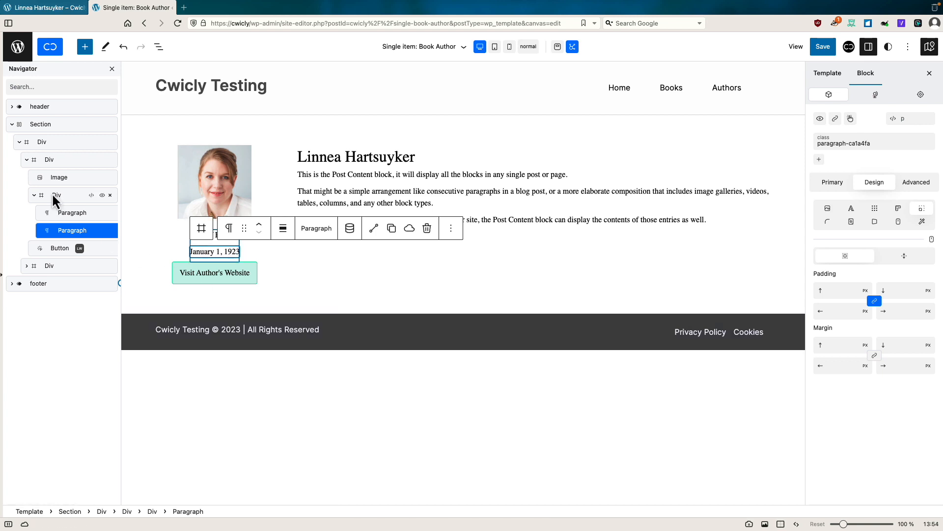
Lay out the date-of-birth Div's paragraphs in a horizontal row and set the Div's bottom margin to 20 px
{"action": "left_click", "coordinate": [54, 196]}
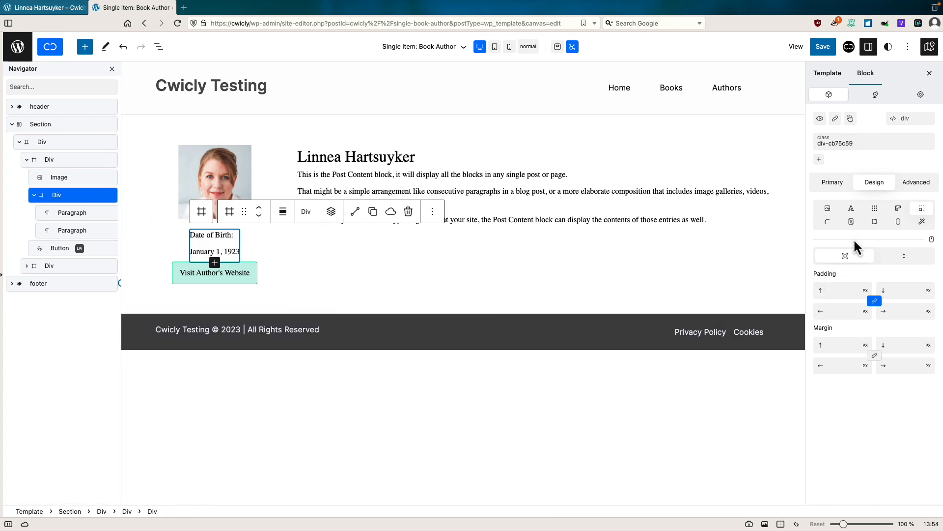
{"action": "left_click", "coordinate": [875, 208]}
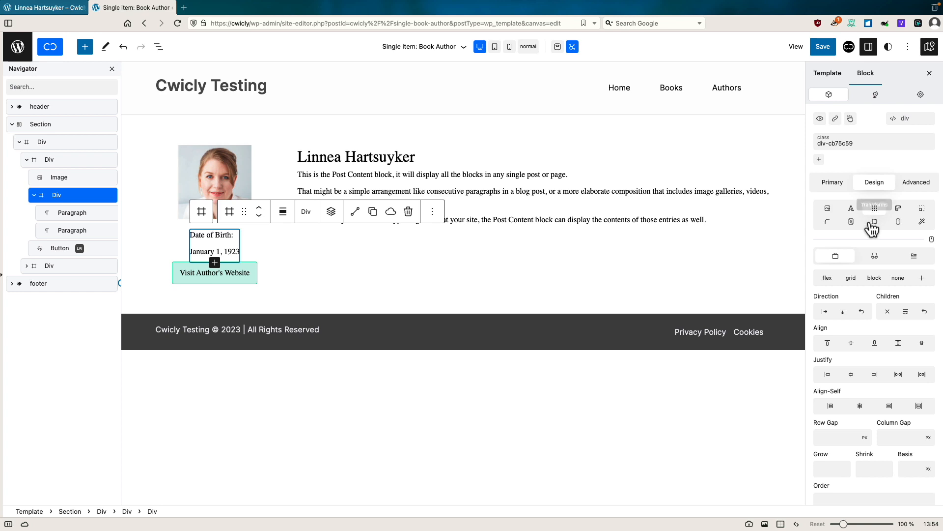
{"action": "left_click", "coordinate": [825, 311]}
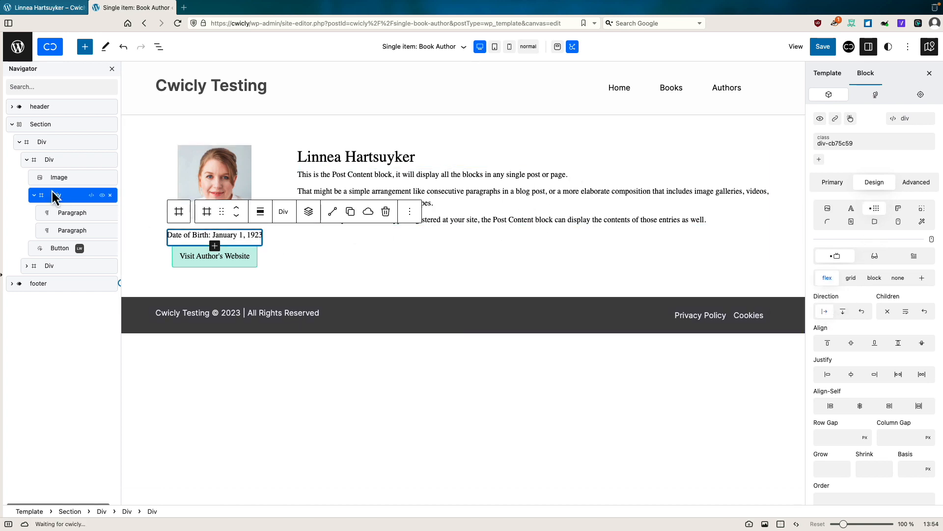
{"action": "left_click", "coordinate": [922, 208]}
{"action": "left_click", "coordinate": [900, 346]}
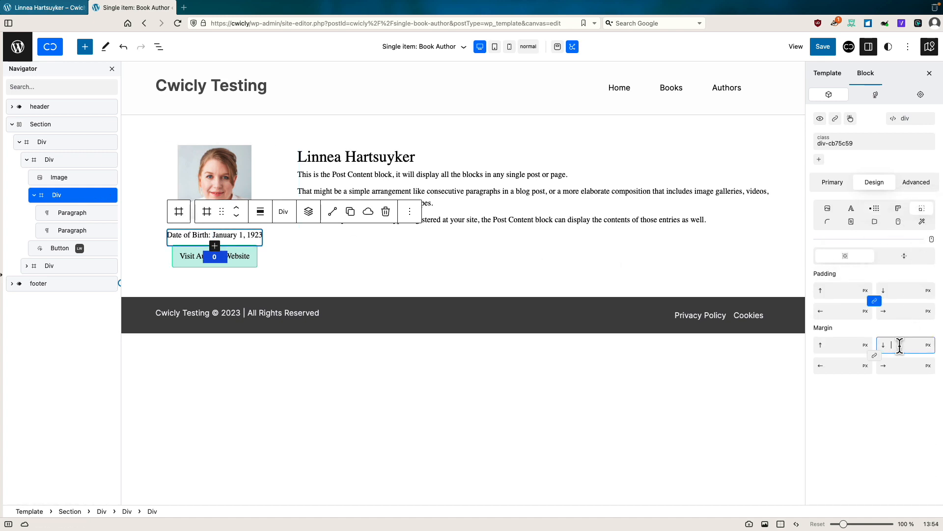
{"action": "type", "text": "20"}
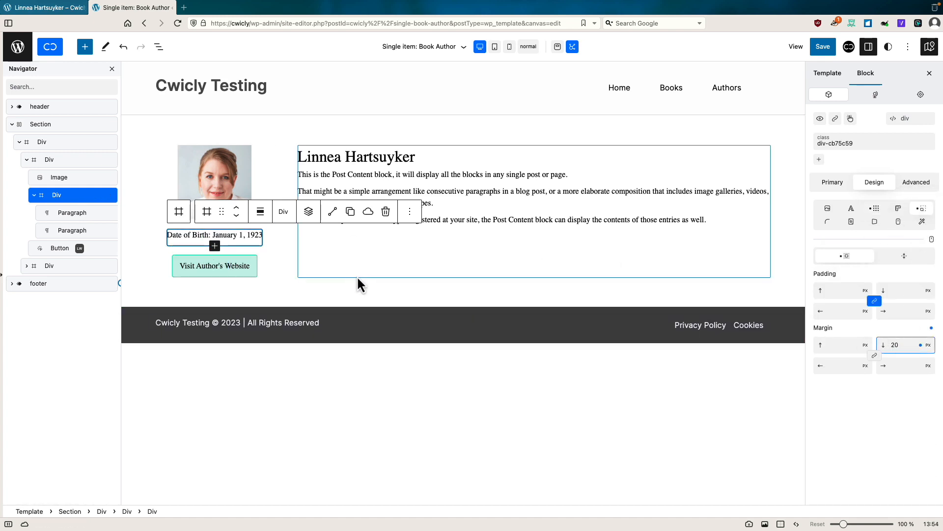
{"action": "left_click", "coordinate": [197, 269]}
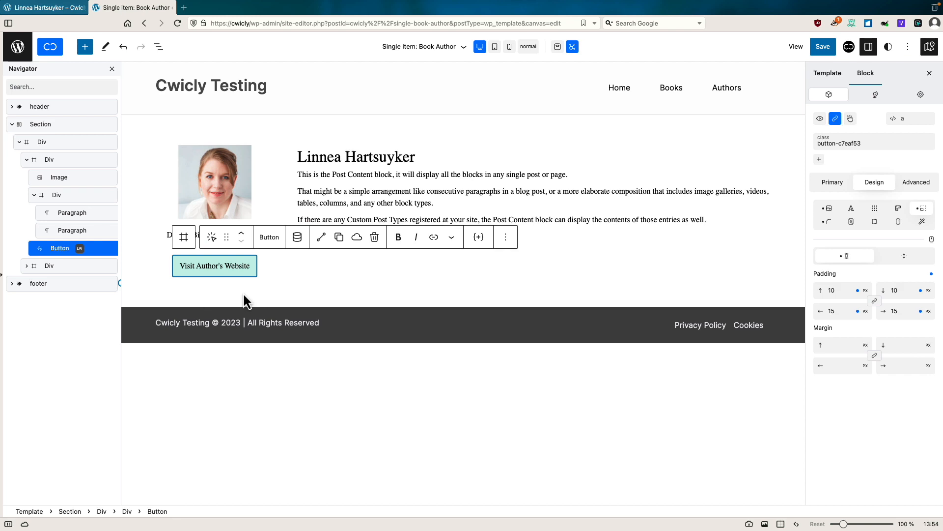
Collapse the date-of-birth Div in the block tree and add a Repeater block at the end of the author image's column
{"action": "left_click", "coordinate": [34, 195]}
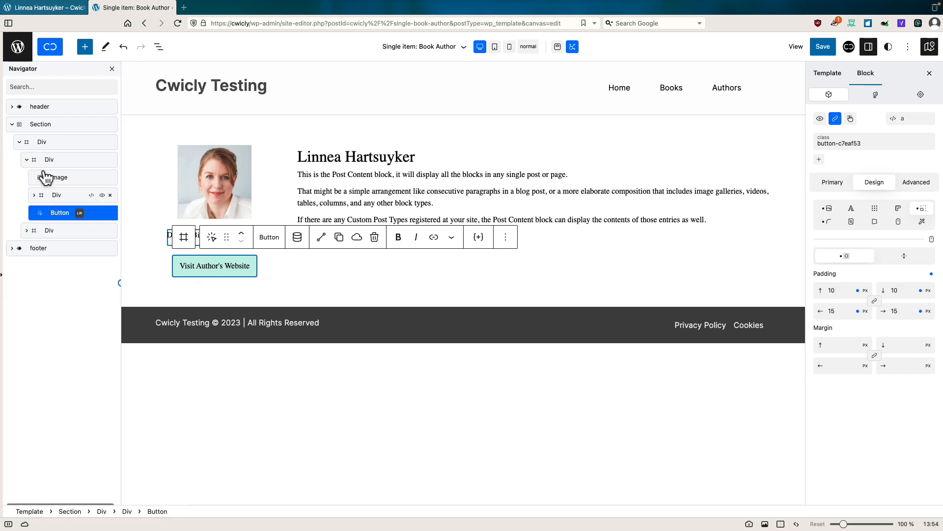
{"action": "left_click", "coordinate": [49, 159]}
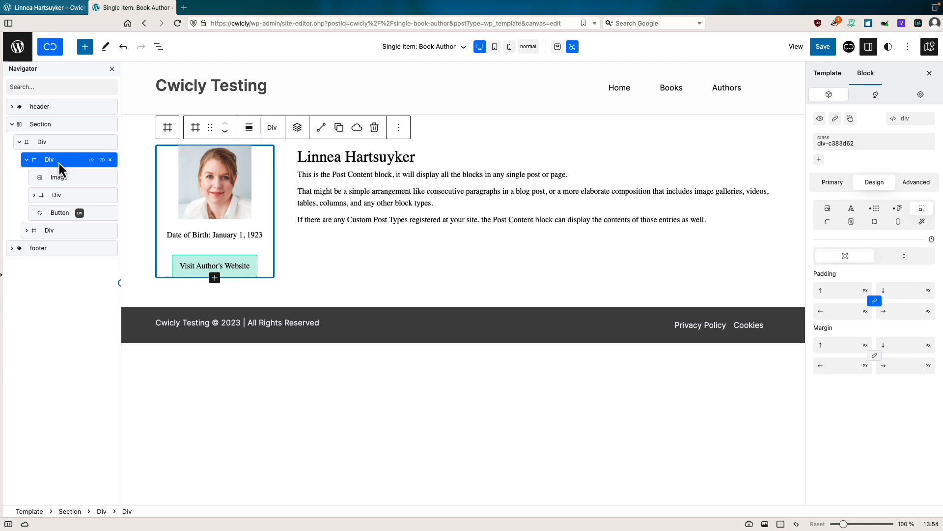
{"action": "left_click", "coordinate": [298, 127]}
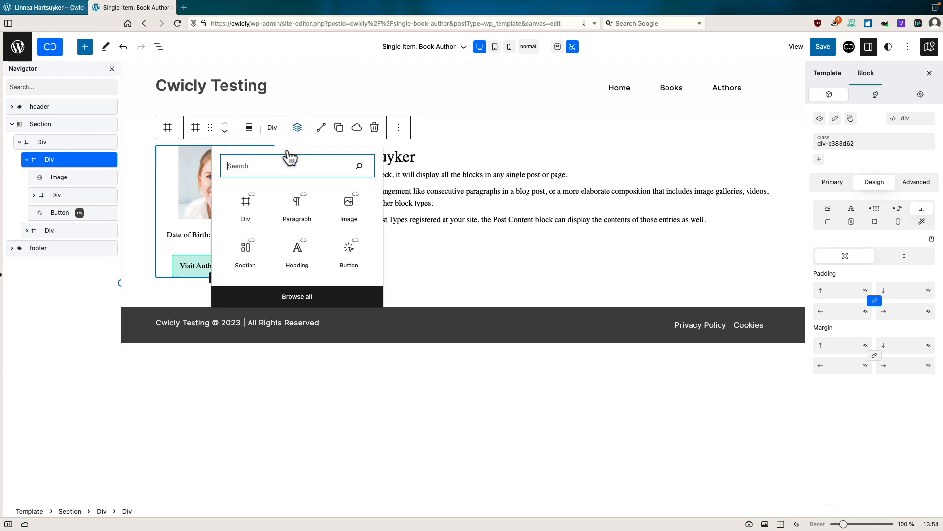
{"action": "type", "text": "repe"}
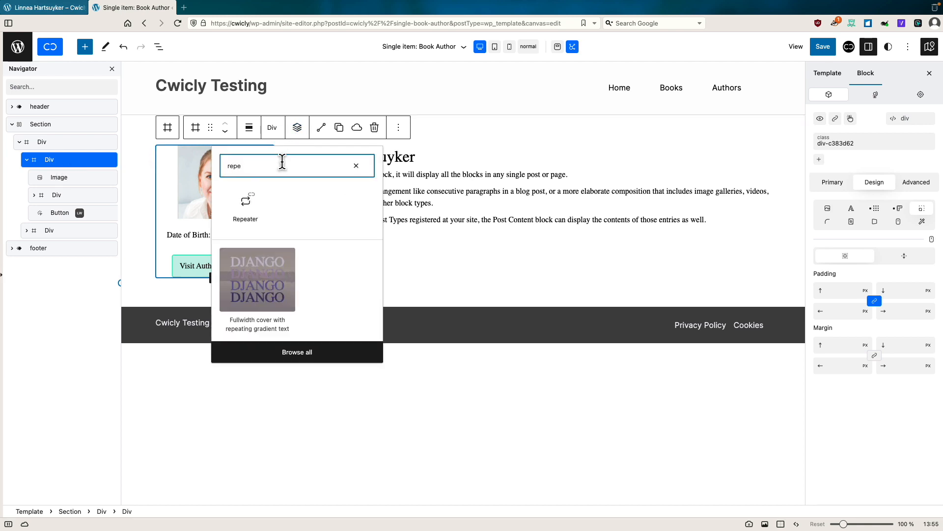
{"action": "left_click", "coordinate": [248, 208]}
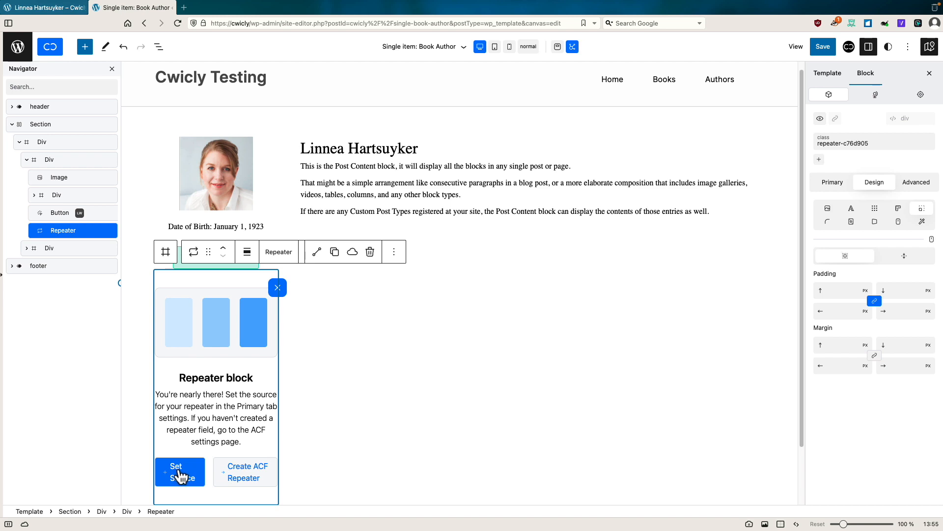
{"action": "left_click", "coordinate": [833, 182]}
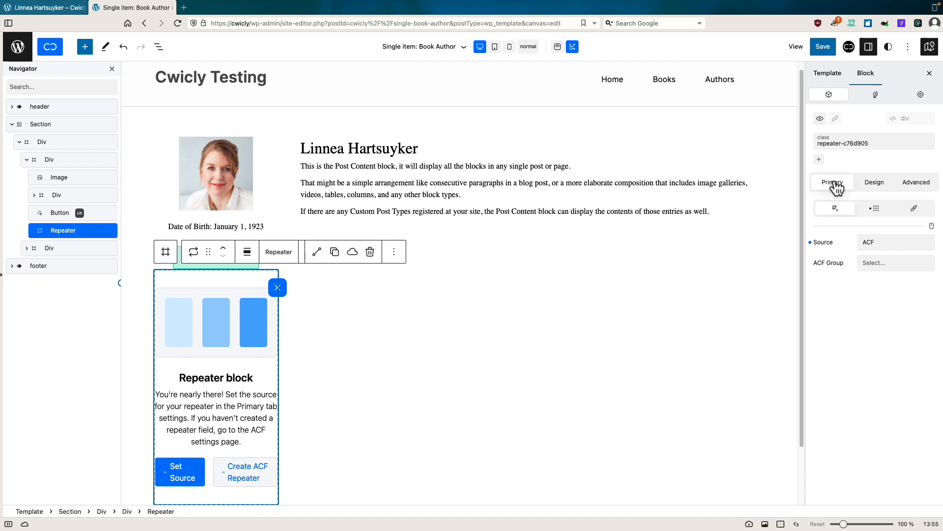
{"action": "left_click", "coordinate": [873, 182]}
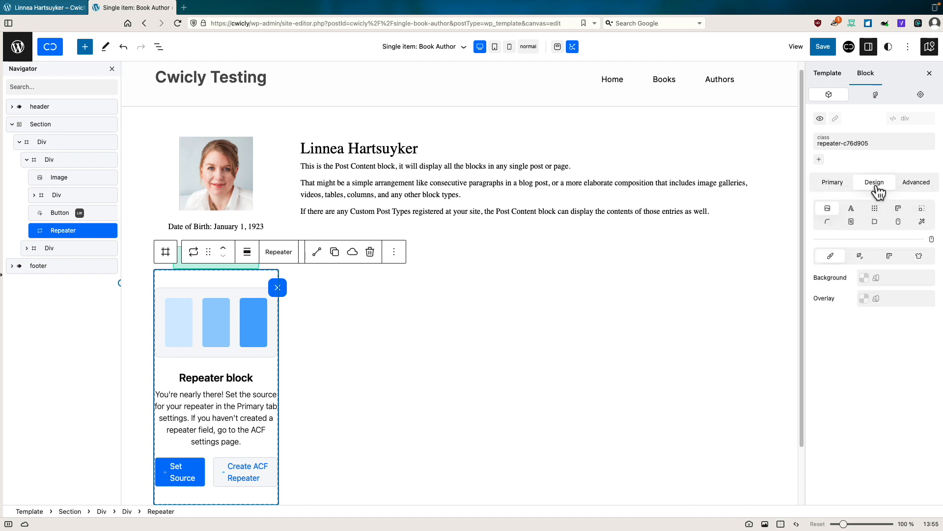
{"action": "left_click", "coordinate": [916, 186]}
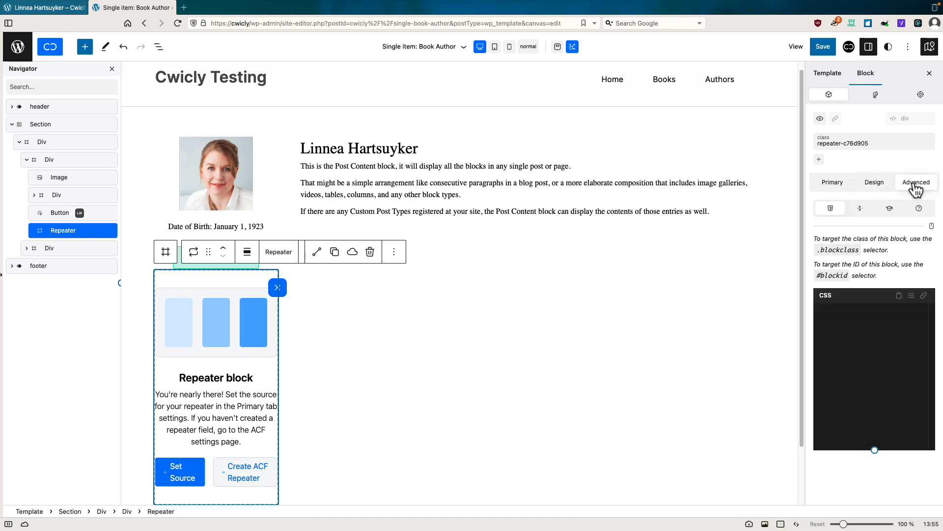
Connect the ACF-sourced repeater to the Social Media Sites field from the Author Fields group
{"action": "left_click", "coordinate": [835, 190]}
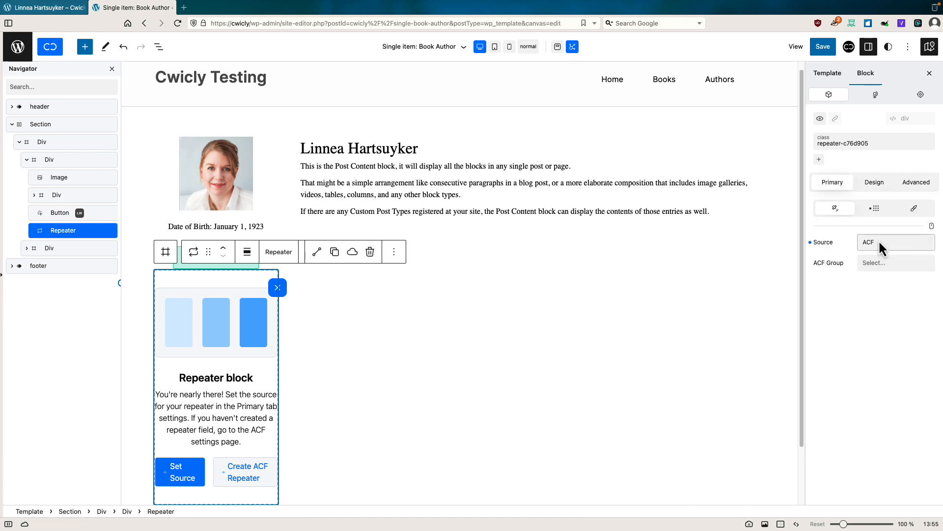
{"action": "left_click", "coordinate": [874, 264]}
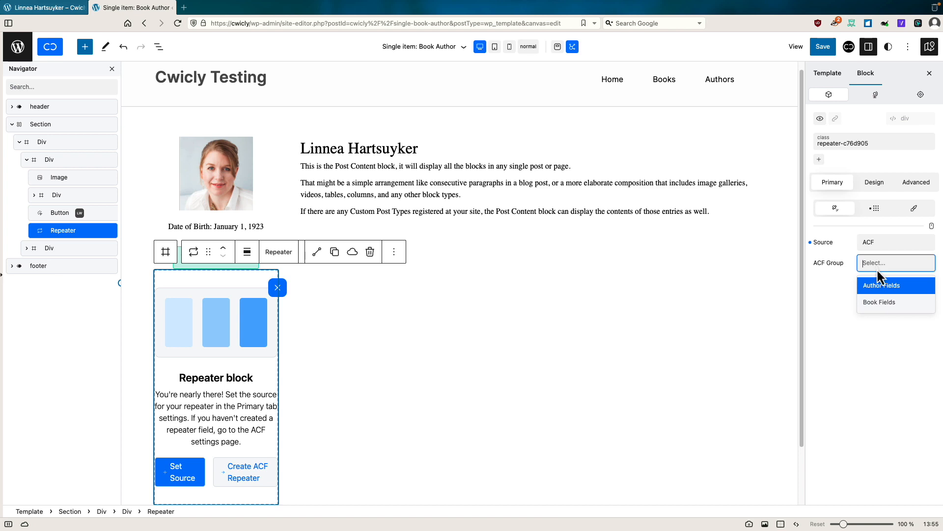
{"action": "left_click", "coordinate": [882, 287]}
{"action": "left_click", "coordinate": [883, 285]}
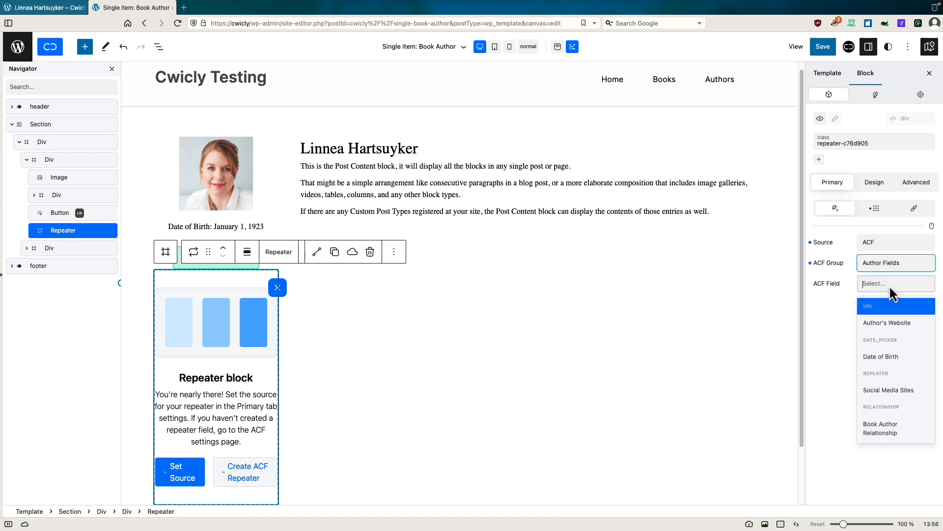
{"action": "left_click", "coordinate": [883, 389]}
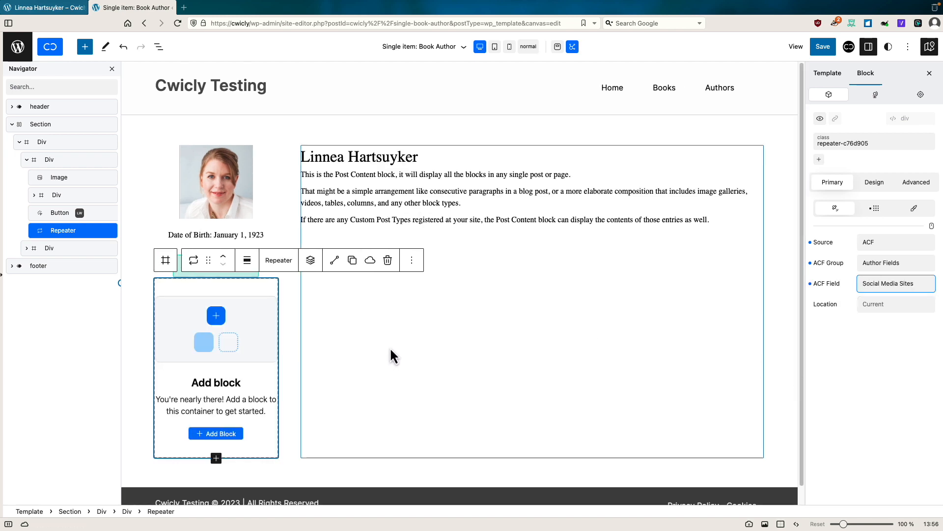
Add a Button block inside the empty Repeater below the website button
{"action": "left_click", "coordinate": [219, 433]}
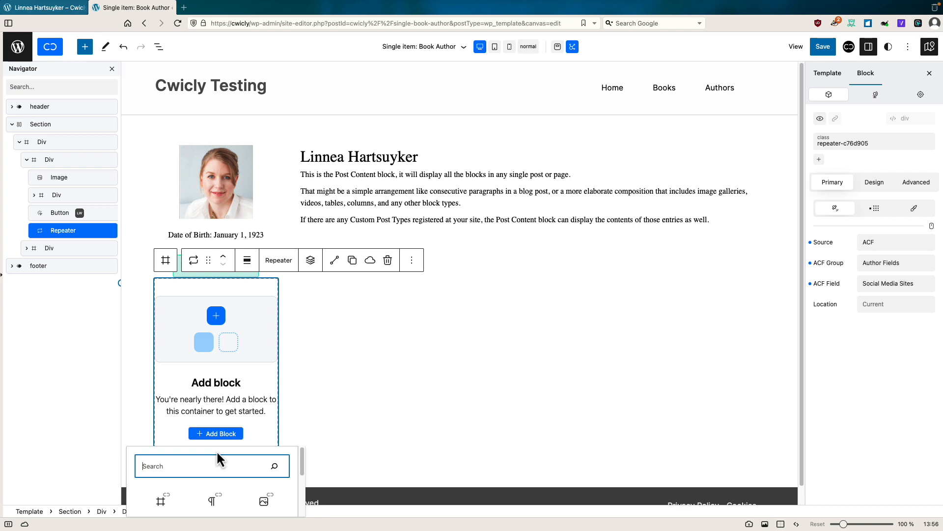
{"action": "scroll", "coordinate": [216, 457], "scroll_direction": "down", "scroll_amount": 2}
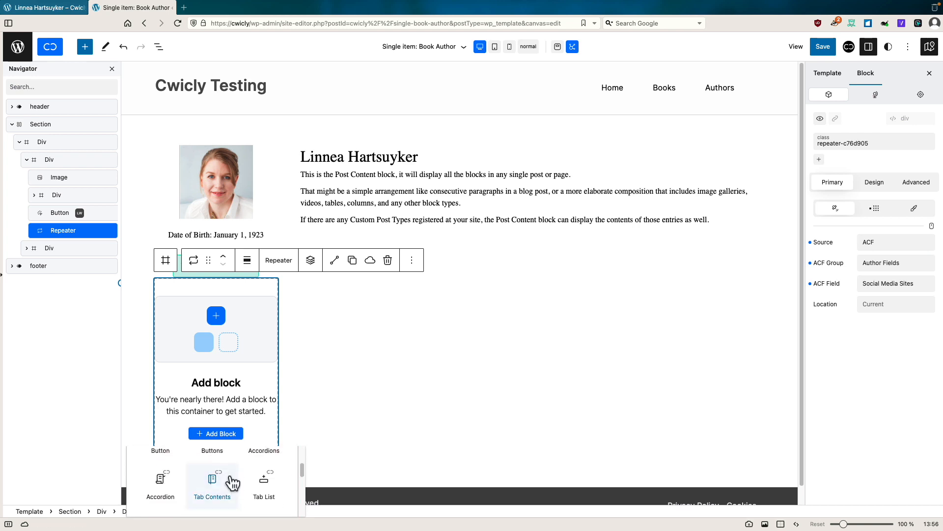
{"action": "left_click", "coordinate": [161, 460]}
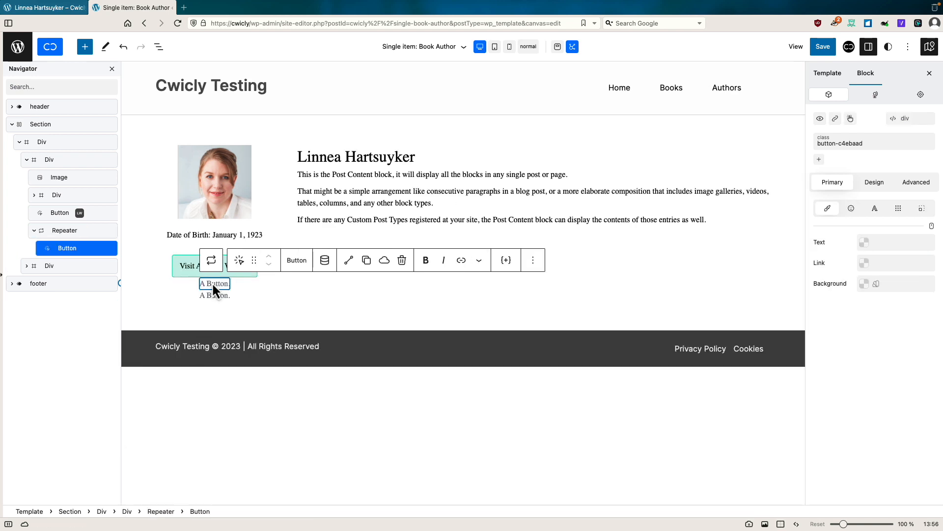
Bind the repeater button's text dynamically to the social_site field, using Repeater as the source
{"action": "left_click", "coordinate": [325, 260]}
{"action": "left_click", "coordinate": [412, 312]}
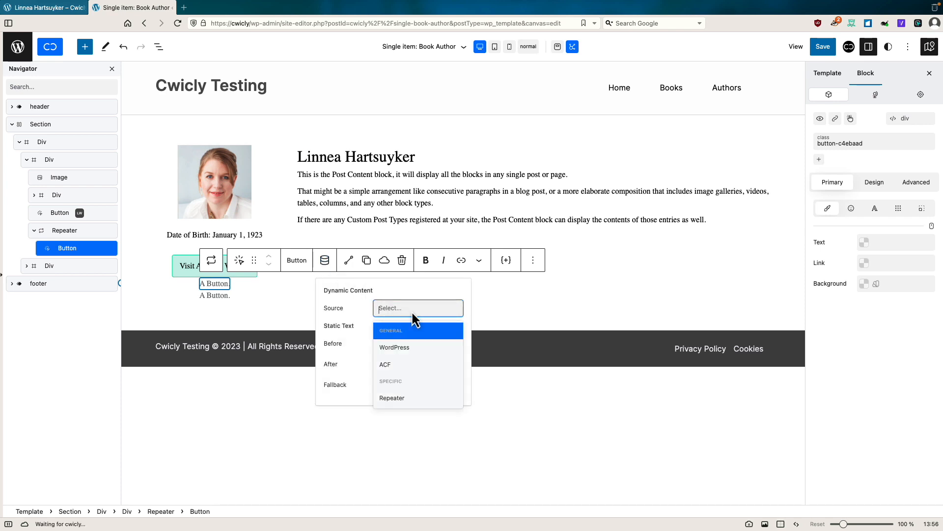
{"action": "left_click", "coordinate": [393, 399]}
{"action": "left_click", "coordinate": [390, 328]}
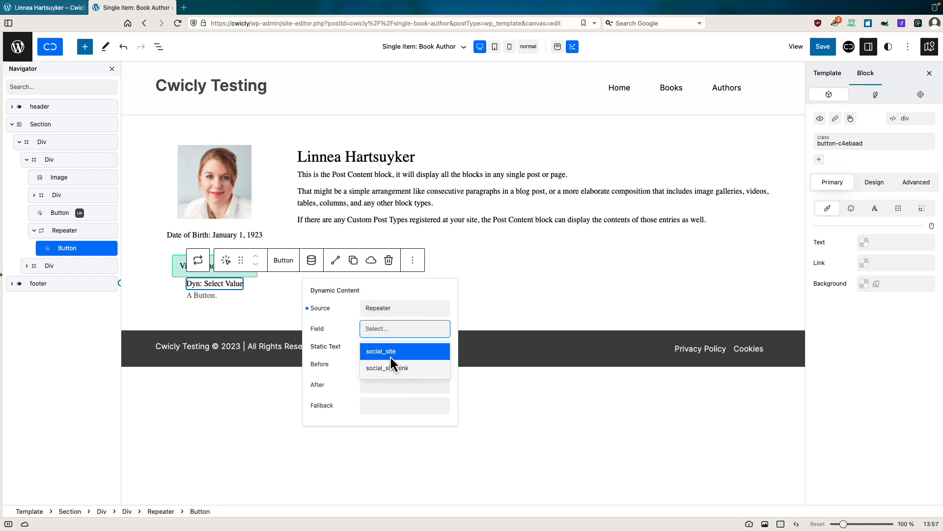
{"action": "left_click", "coordinate": [392, 356]}
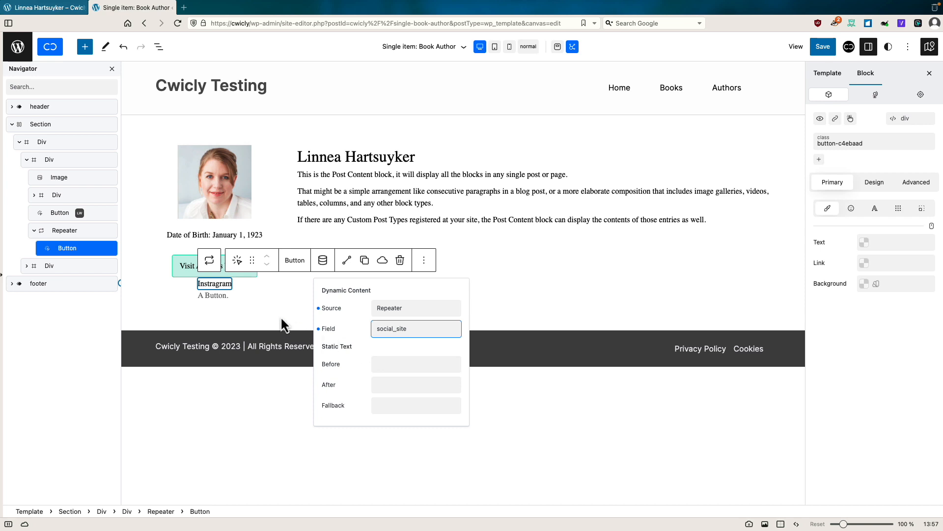
Link the repeater button to a dynamic URL from the ACF Repeater field social_site_link, opening in a new tab
{"action": "left_click", "coordinate": [836, 119]}
{"action": "left_click", "coordinate": [422, 271]}
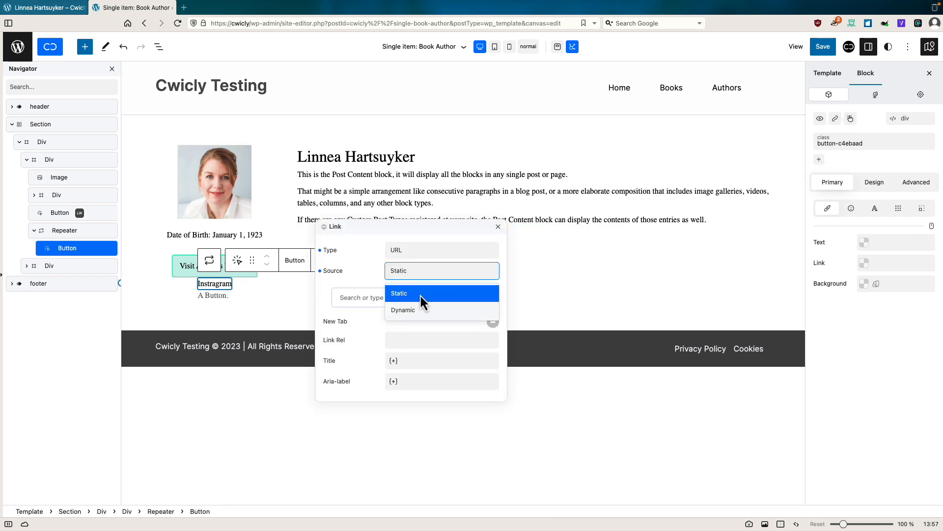
{"action": "left_click", "coordinate": [417, 309]}
{"action": "left_click", "coordinate": [420, 294]}
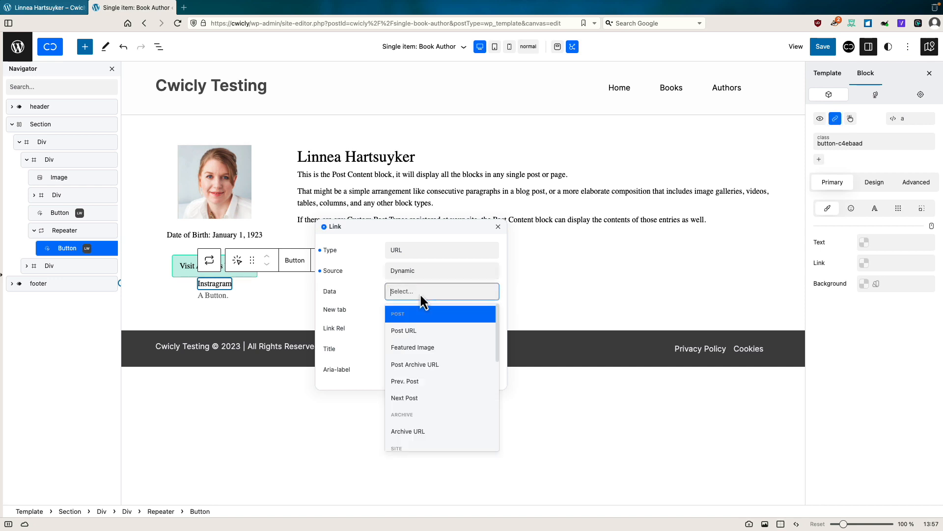
{"action": "scroll", "coordinate": [426, 333], "scroll_direction": "down", "scroll_amount": 6}
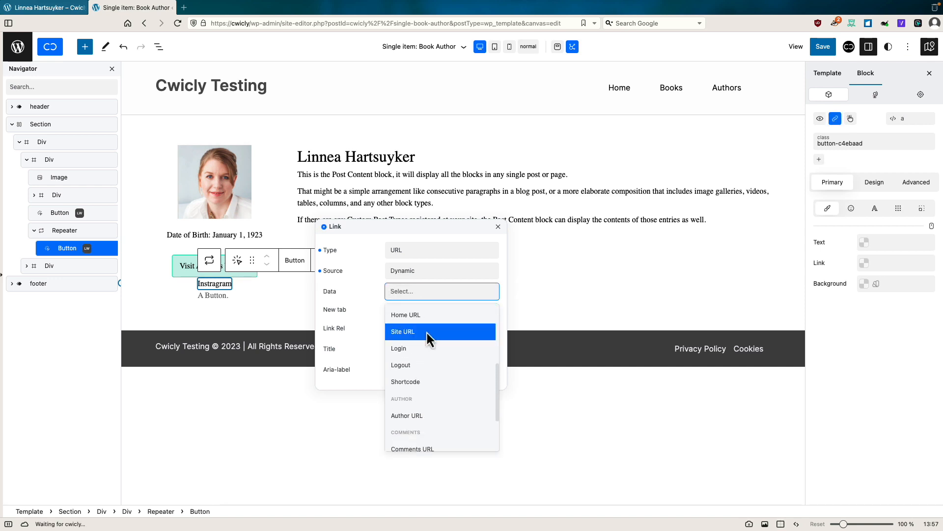
{"action": "left_click", "coordinate": [411, 441]}
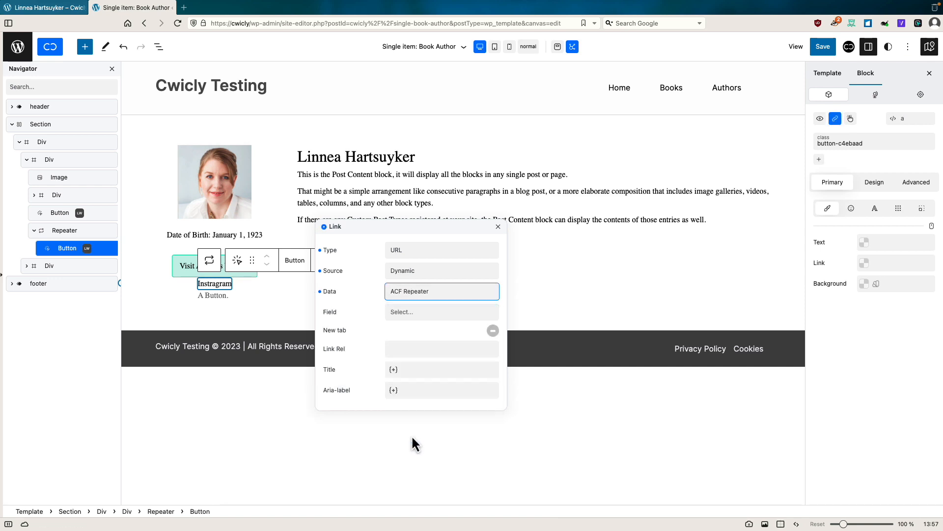
{"action": "left_click", "coordinate": [415, 312]}
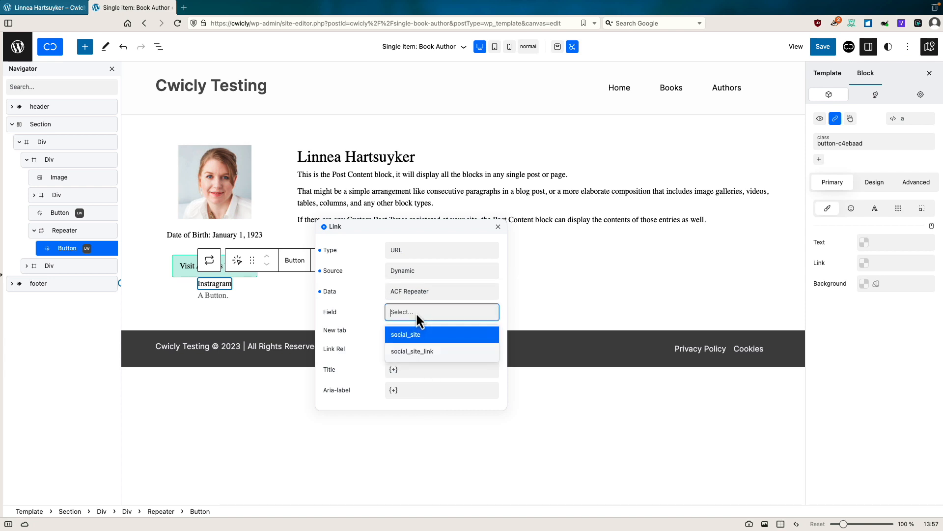
{"action": "left_click", "coordinate": [417, 354]}
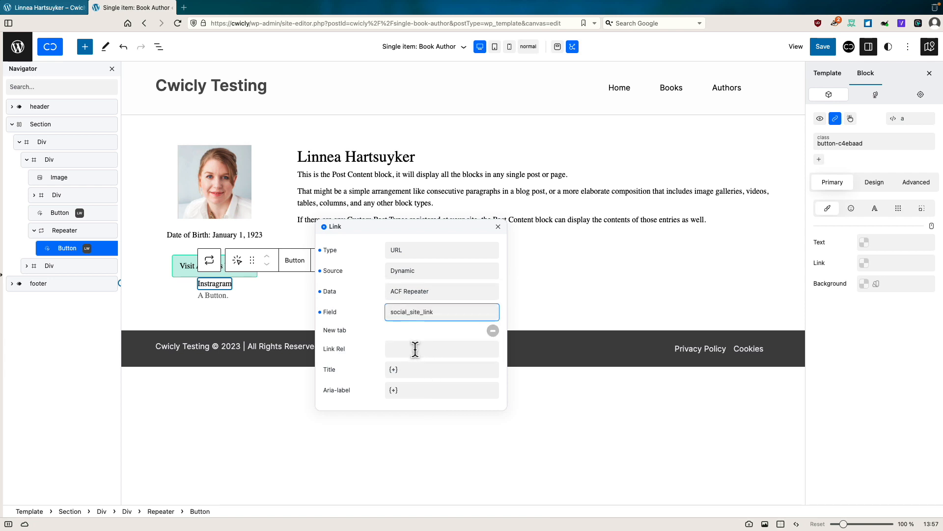
{"action": "left_click", "coordinate": [493, 332]}
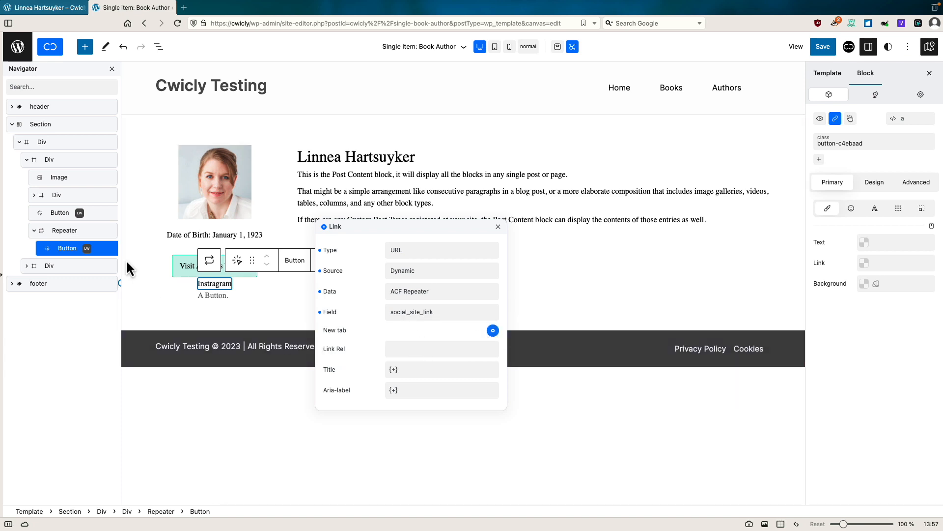
Arrange the Repeater's items in a horizontal row
{"action": "left_click", "coordinate": [54, 231]}
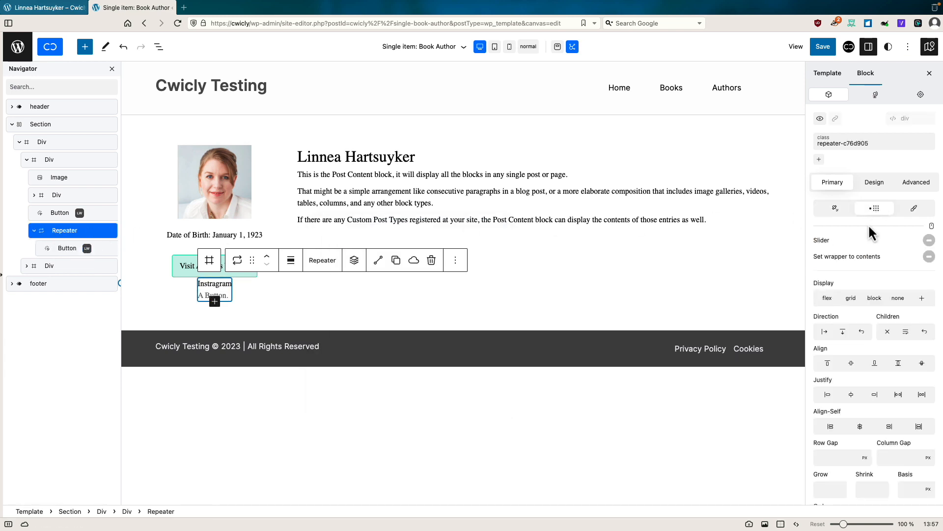
{"action": "left_click", "coordinate": [825, 331]}
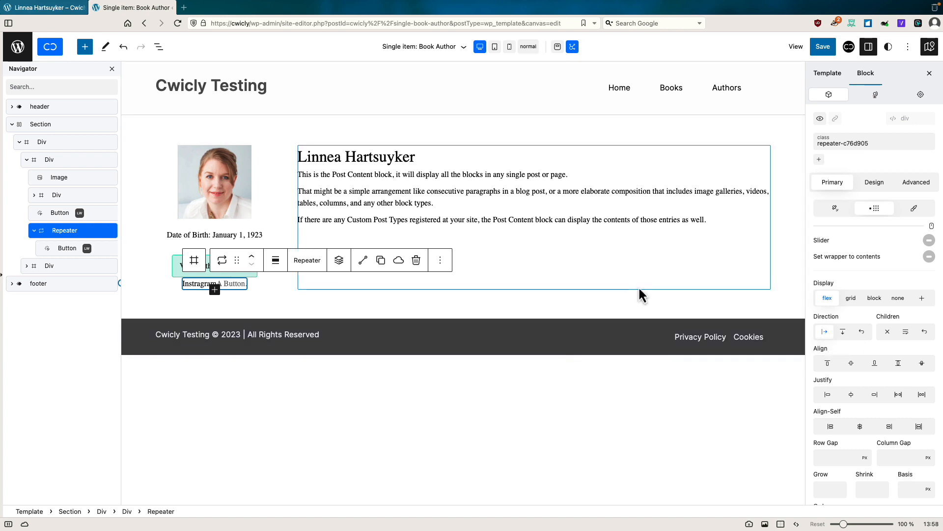
Set the Repeater's right margin to 15 px and save the template
{"action": "left_click", "coordinate": [871, 184]}
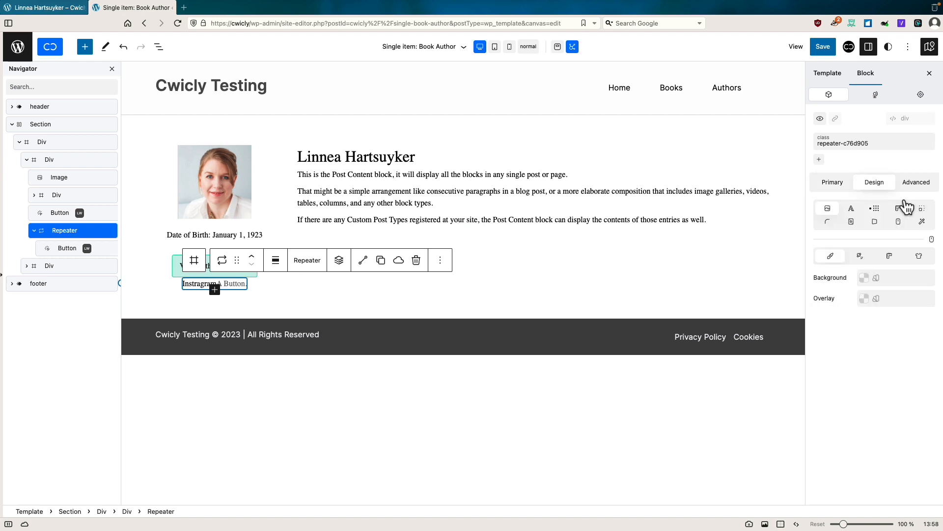
{"action": "left_click", "coordinate": [922, 209]}
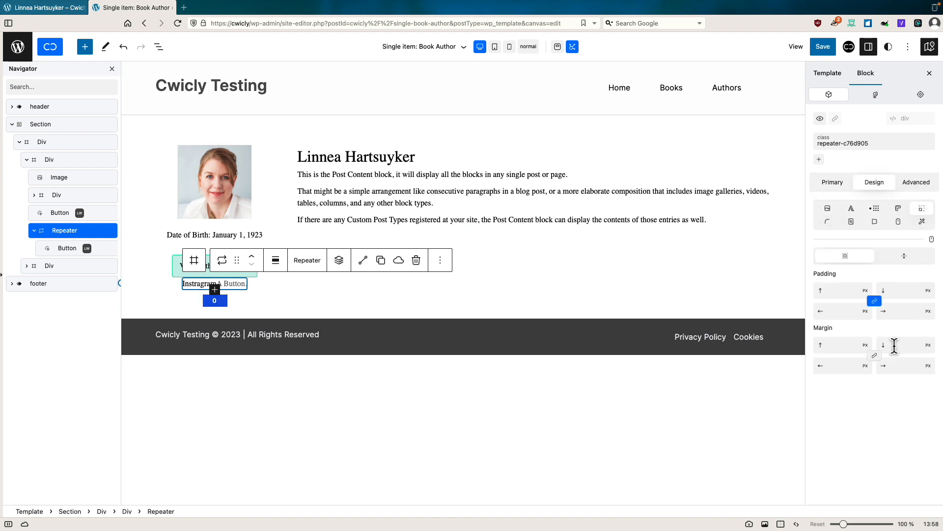
{"action": "left_click", "coordinate": [901, 366]}
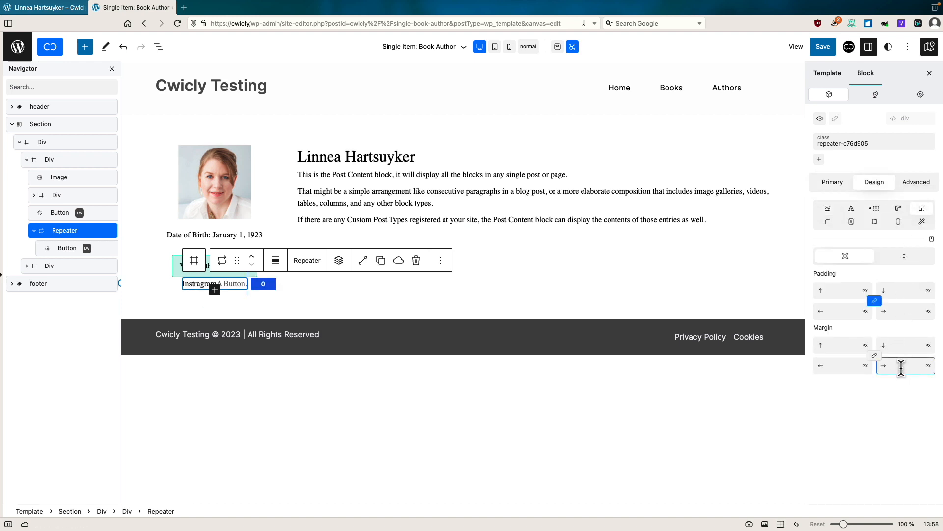
{"action": "type", "text": "15"}
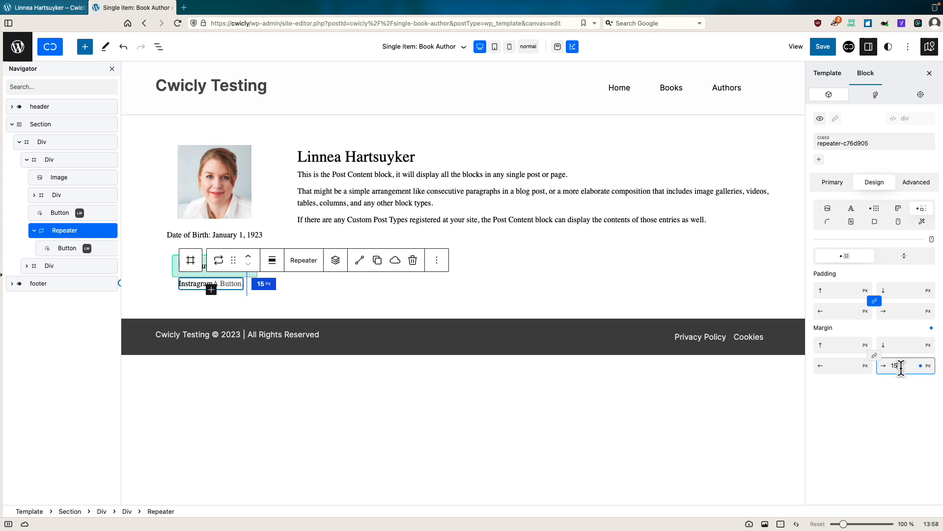
{"action": "key", "text": "BackSpace"}
{"action": "key", "text": "BackSpace"}
{"action": "type", "text": "15"}
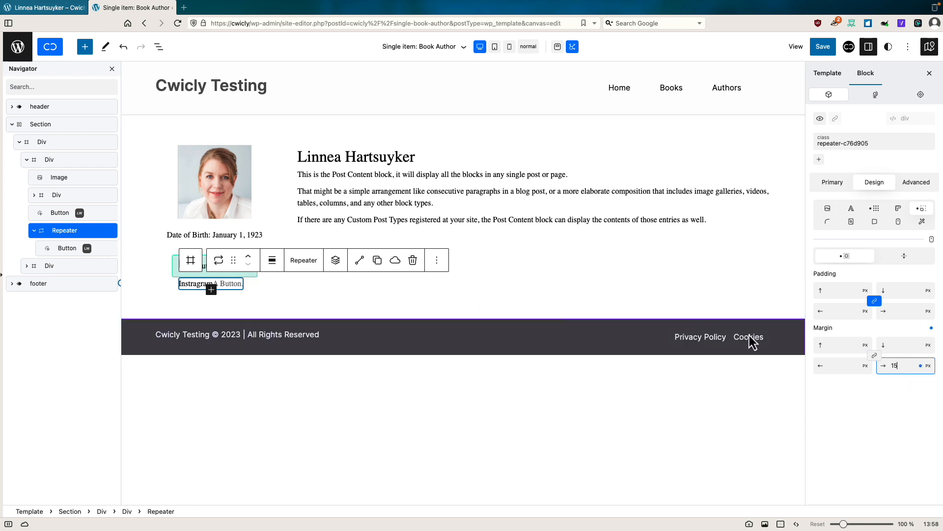
{"action": "key", "text": "ctrl+s"}
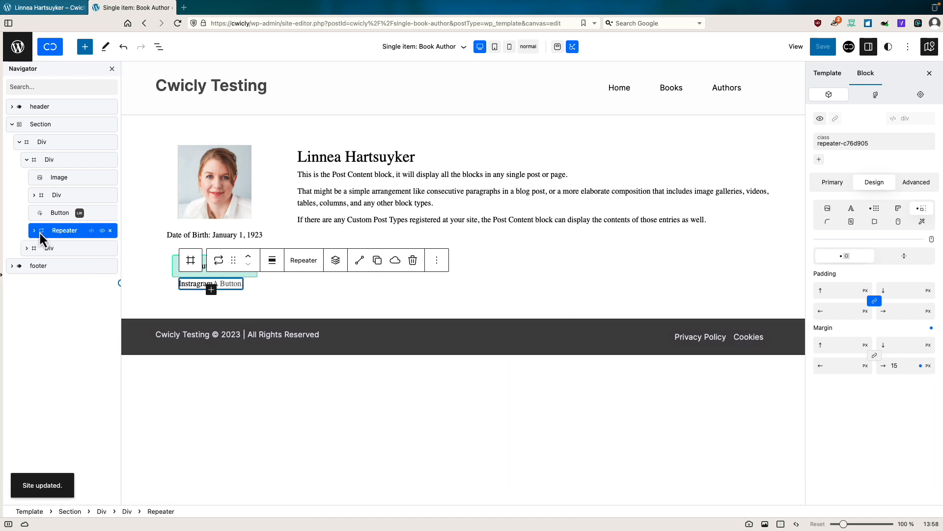
Move the Repeater above the website button and replace its right margin with a 20 px bottom margin
{"action": "left_click_drag", "start_coordinate": [42, 239], "coordinate": [42, 212]}
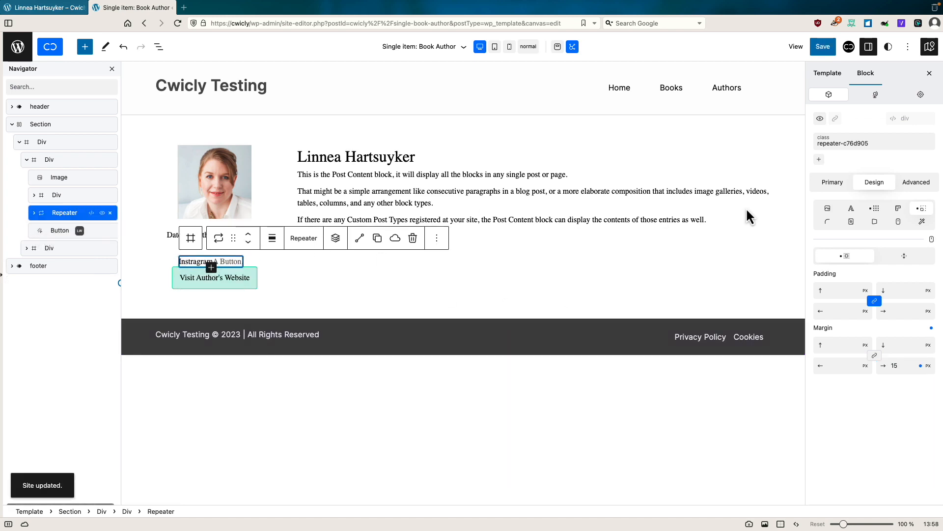
{"action": "left_click", "coordinate": [900, 343]}
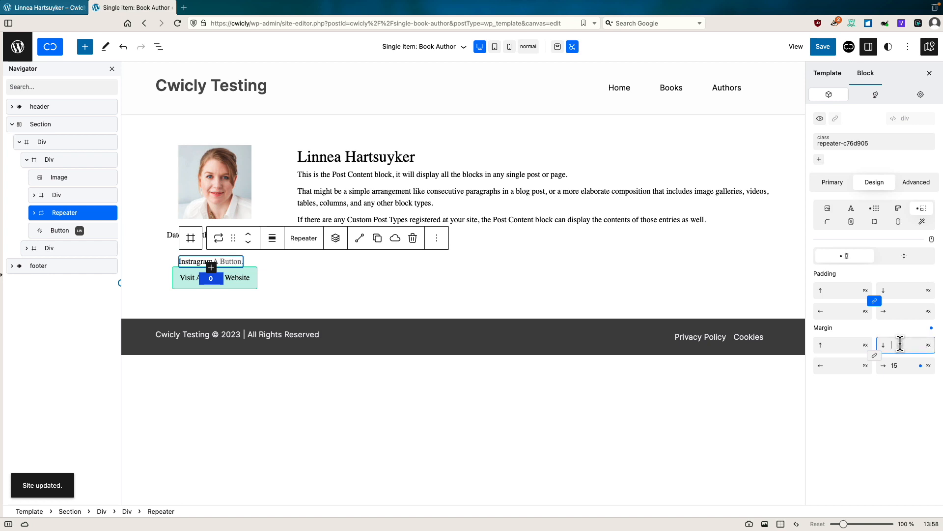
{"action": "type", "text": "20"}
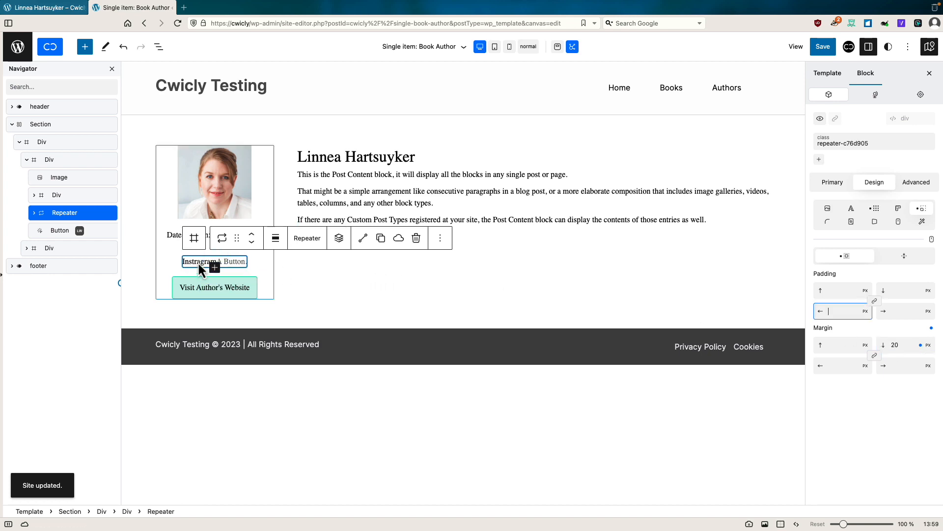
Set the Repeater's justification to space-between and its alignment to center, and save the template
{"action": "left_click", "coordinate": [55, 214]}
{"action": "left_click", "coordinate": [875, 209]}
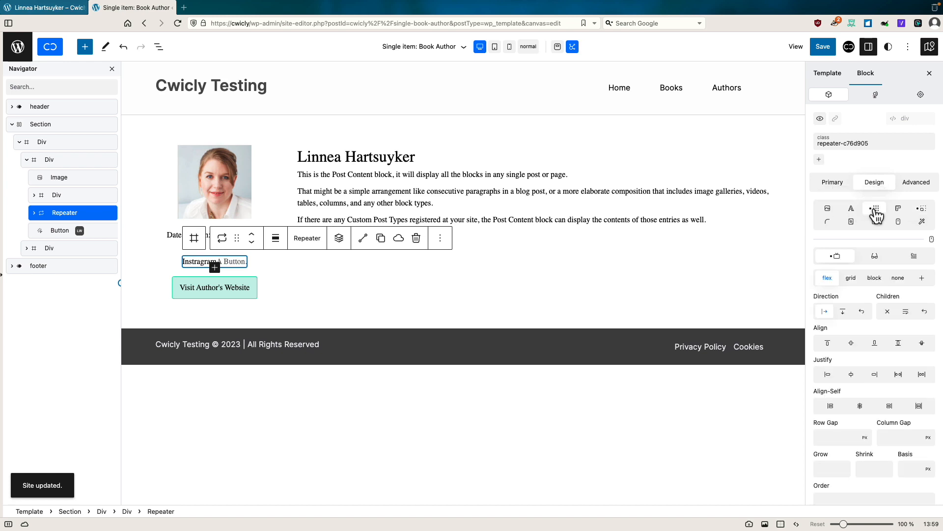
{"action": "left_click", "coordinate": [899, 376]}
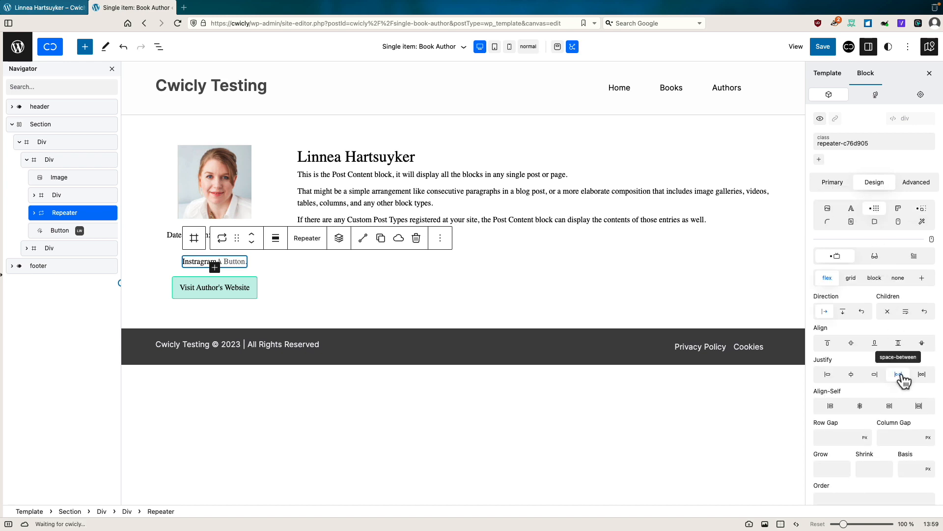
{"action": "left_click", "coordinate": [852, 344]}
{"action": "left_click", "coordinate": [822, 46]}
{"action": "left_click", "coordinate": [826, 46]}
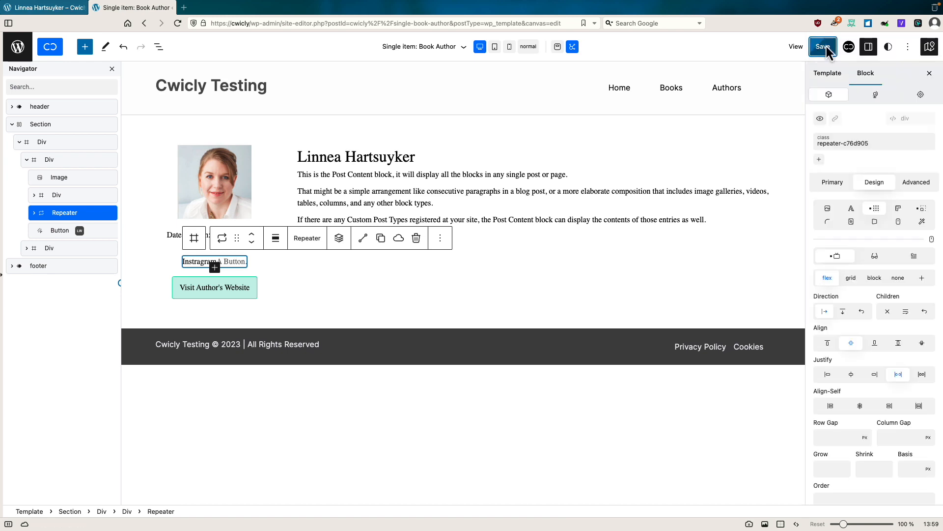
Reload the live author page to check the social media links' layout, and return to the template editor
{"action": "left_click", "coordinate": [69, 8]}
{"action": "left_click", "coordinate": [177, 23]}
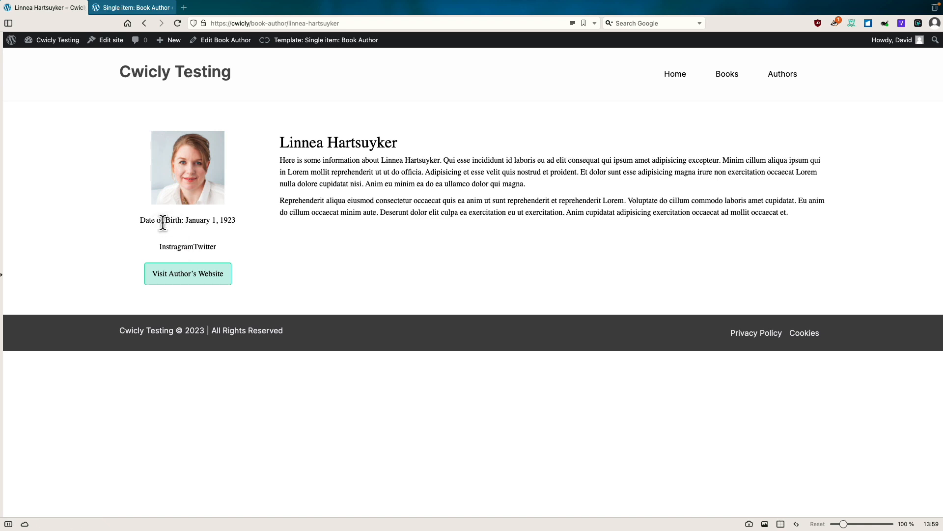
{"action": "left_click", "coordinate": [132, 7]}
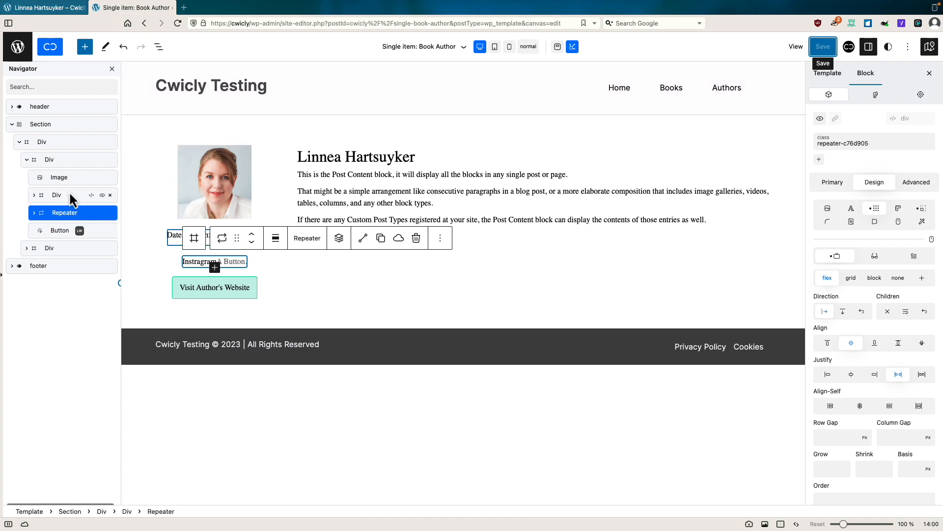
Set the bottom margin of the date-of-birth Div to 10 px
{"action": "left_click", "coordinate": [63, 195]}
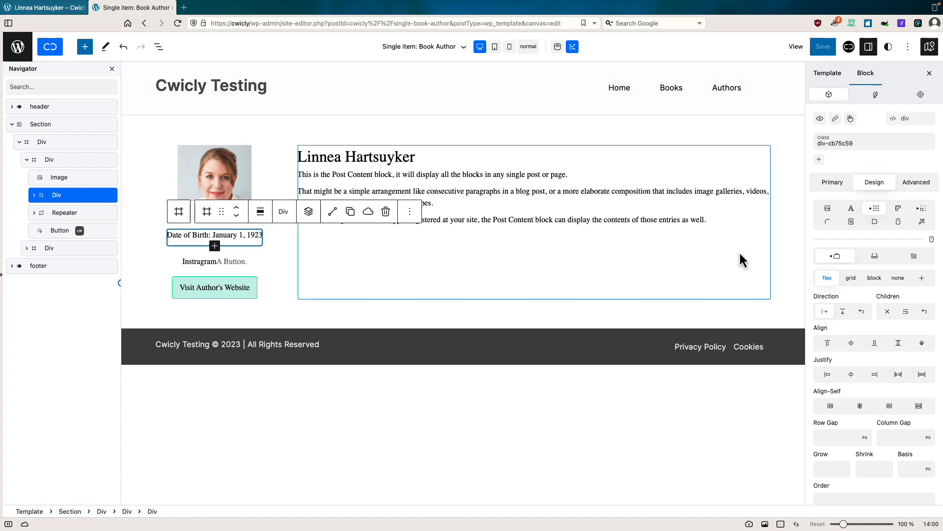
{"action": "left_click", "coordinate": [921, 208]}
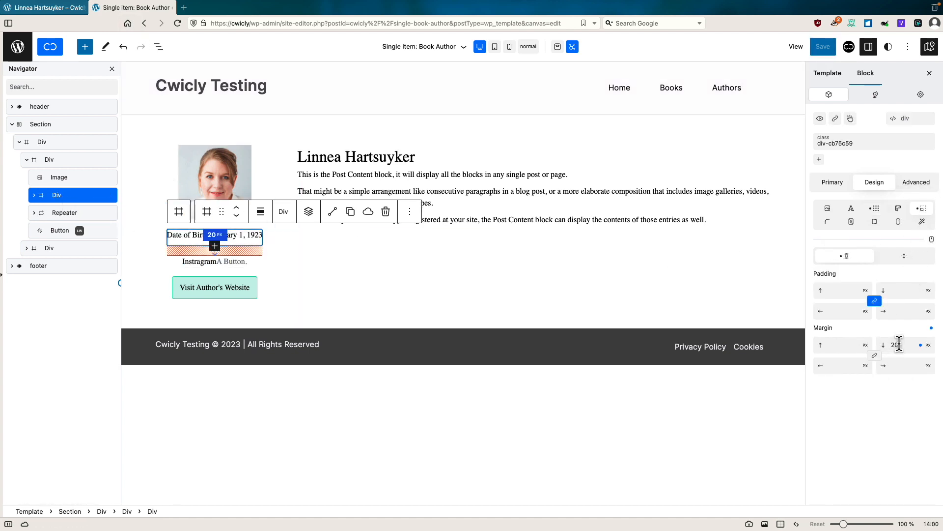
{"action": "left_click", "coordinate": [891, 344]}
{"action": "type", "text": "10"}
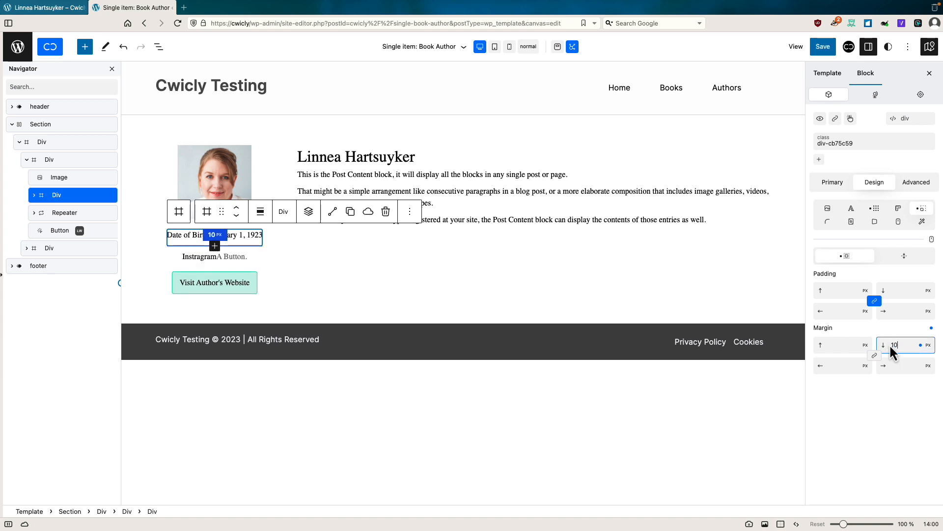
Set the right margin of the social media button inside the Repeater to 15 px and save the template
{"action": "left_click", "coordinate": [200, 257]}
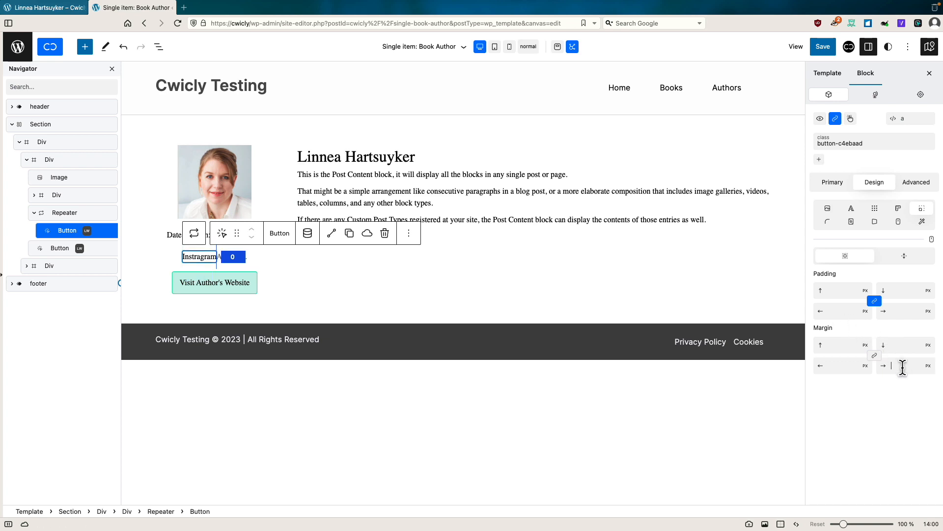
{"action": "left_click", "coordinate": [902, 367]}
{"action": "type", "text": "15"}
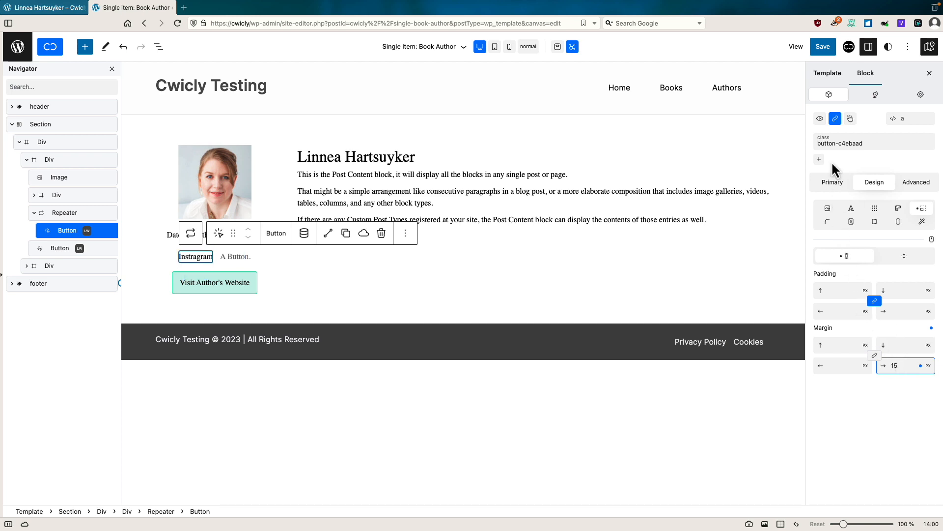
{"action": "left_click", "coordinate": [827, 49]}
{"action": "left_click", "coordinate": [826, 50]}
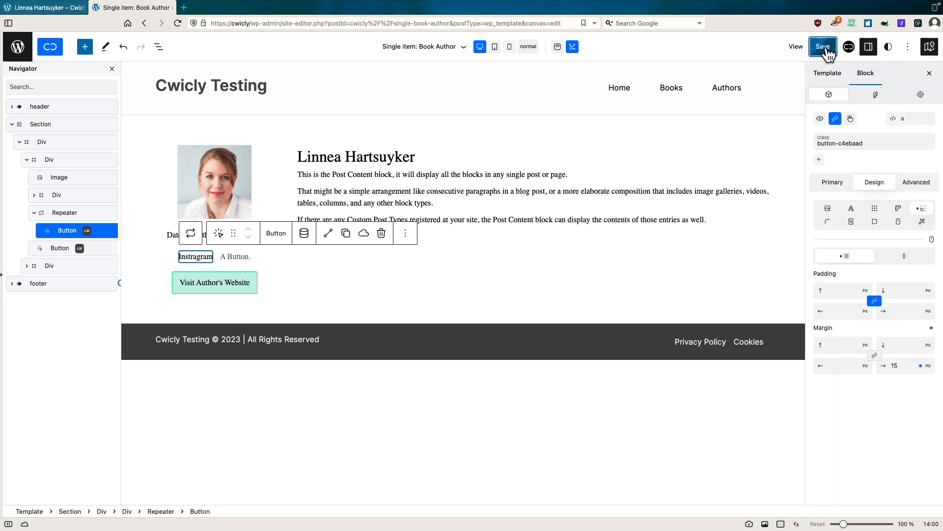
Reload the live author page, test the Instagram link, and return to the template editor
{"action": "key", "text": "ctrl+Tab"}
{"action": "left_click", "coordinate": [177, 24]}
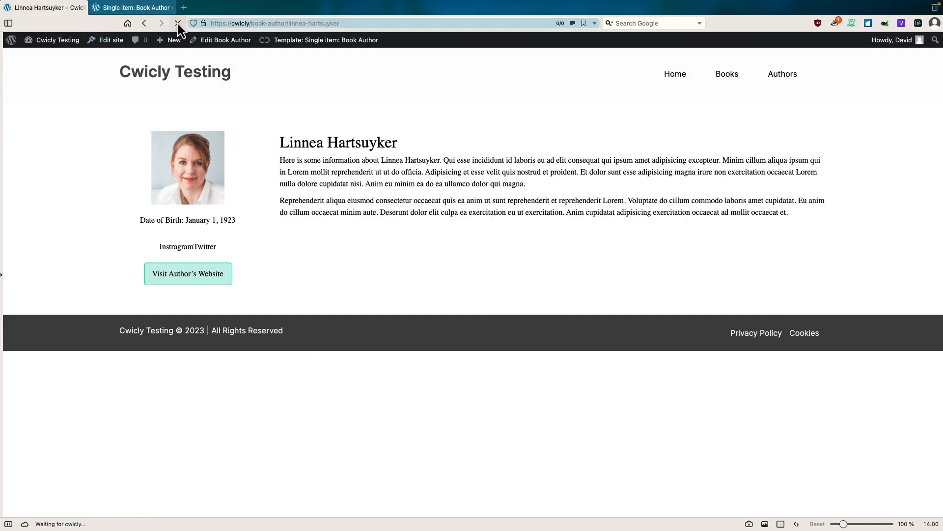
{"action": "left_click", "coordinate": [176, 244]}
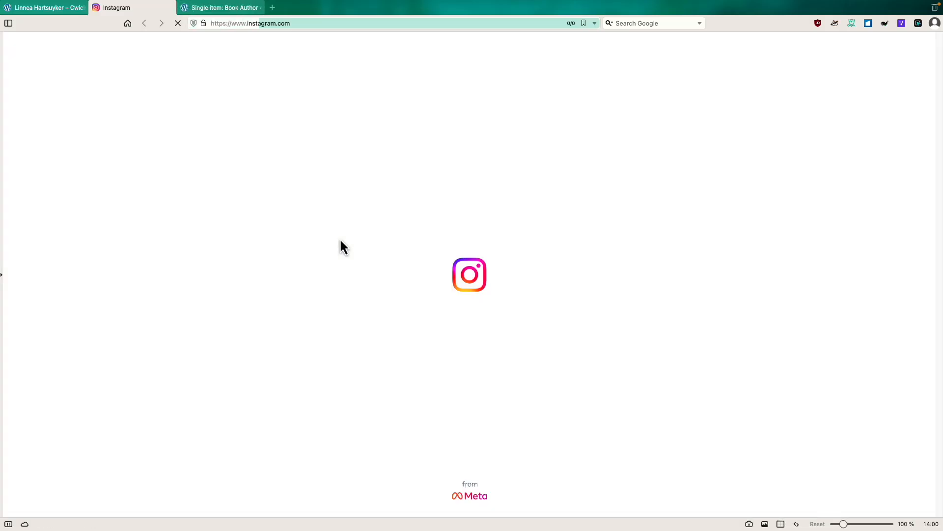
{"action": "middle_click", "coordinate": [100, 8]}
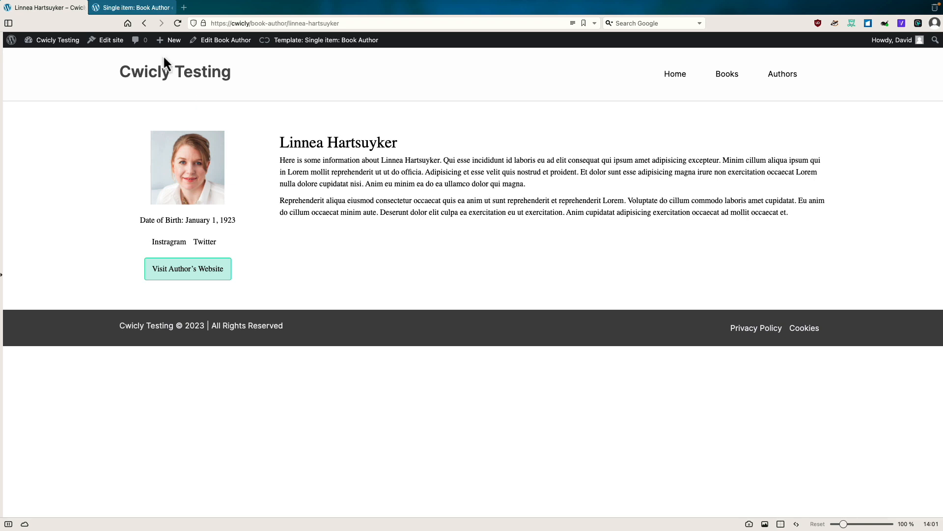
{"action": "left_click", "coordinate": [133, 8]}
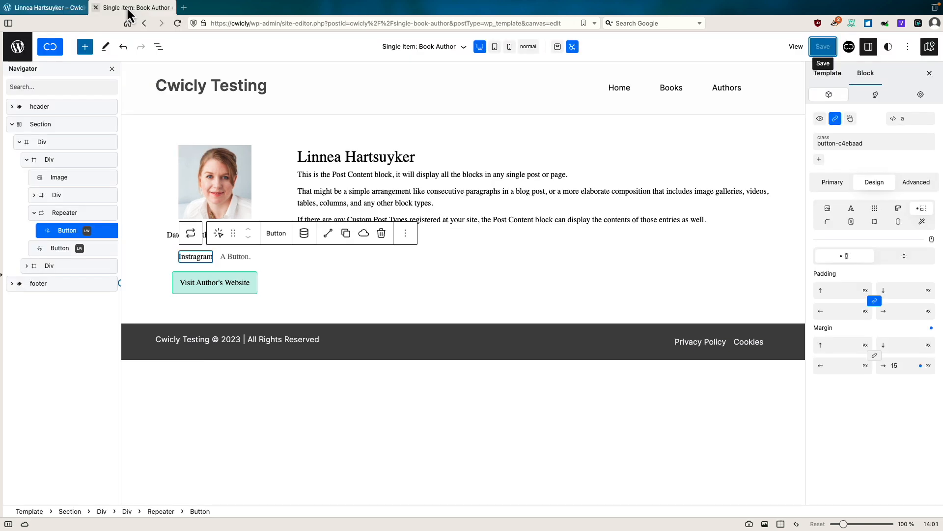
Add a Query block with a Query Template to the Div below the Post Content
{"action": "left_click", "coordinate": [344, 288]}
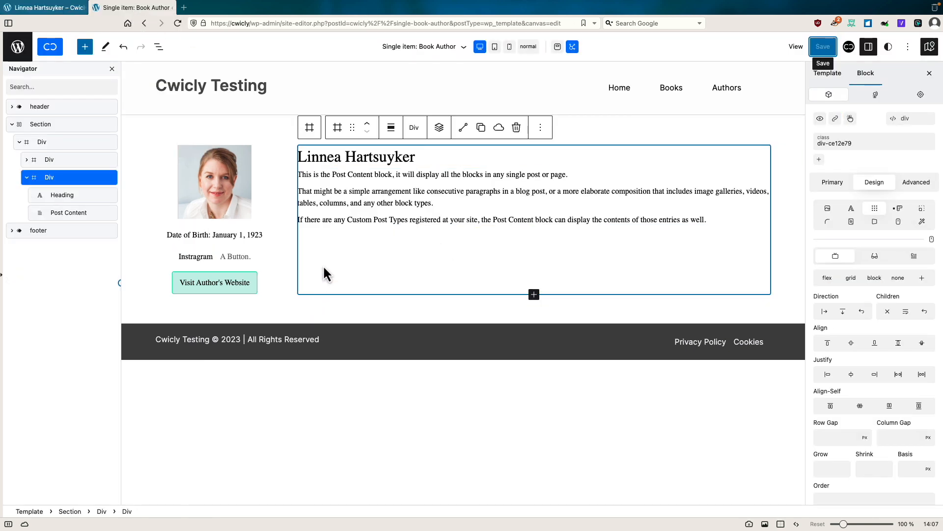
{"action": "left_click", "coordinate": [440, 129]}
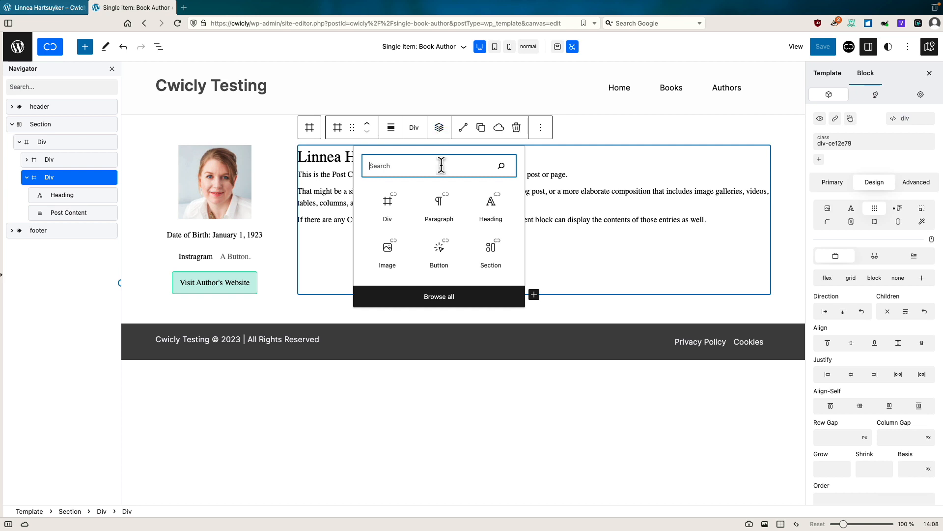
{"action": "type", "text": "query"}
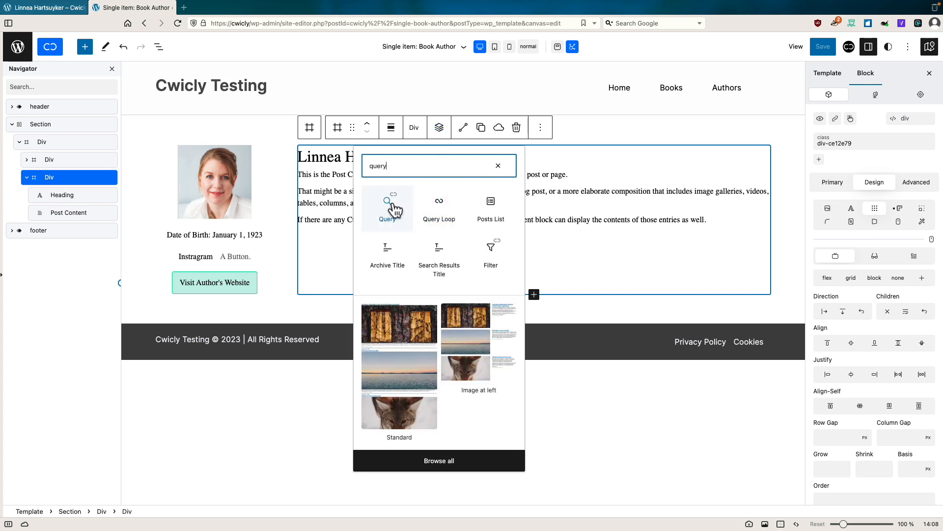
{"action": "left_click", "coordinate": [388, 207]}
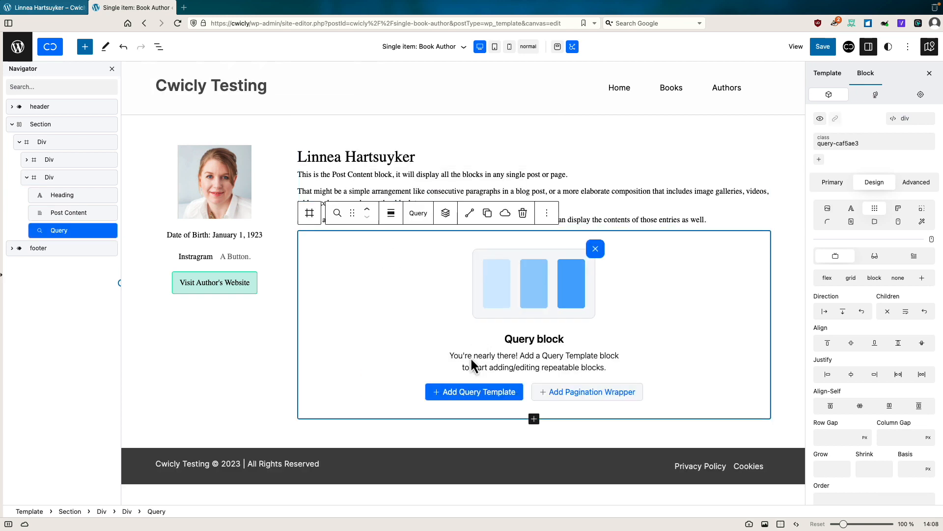
{"action": "left_click", "coordinate": [473, 396]}
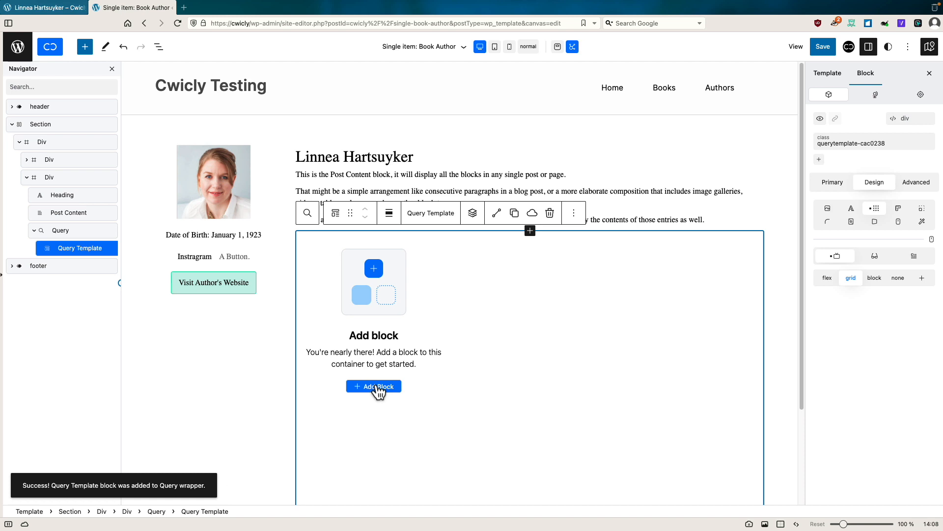
Add two Divs inside the Query Template and set the Query Template's display to flex
{"action": "left_click", "coordinate": [376, 387]}
{"action": "left_click", "coordinate": [320, 464]}
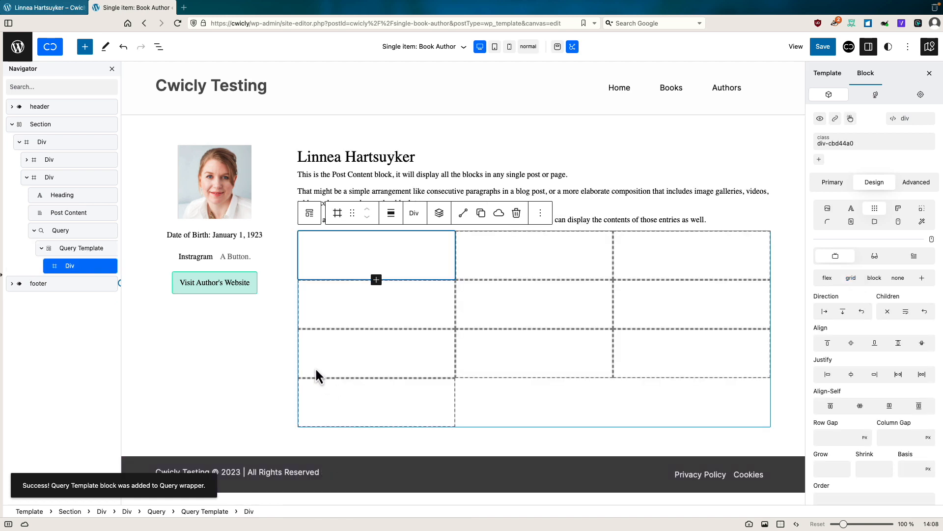
{"action": "left_click", "coordinate": [76, 249]}
{"action": "left_click", "coordinate": [476, 213]}
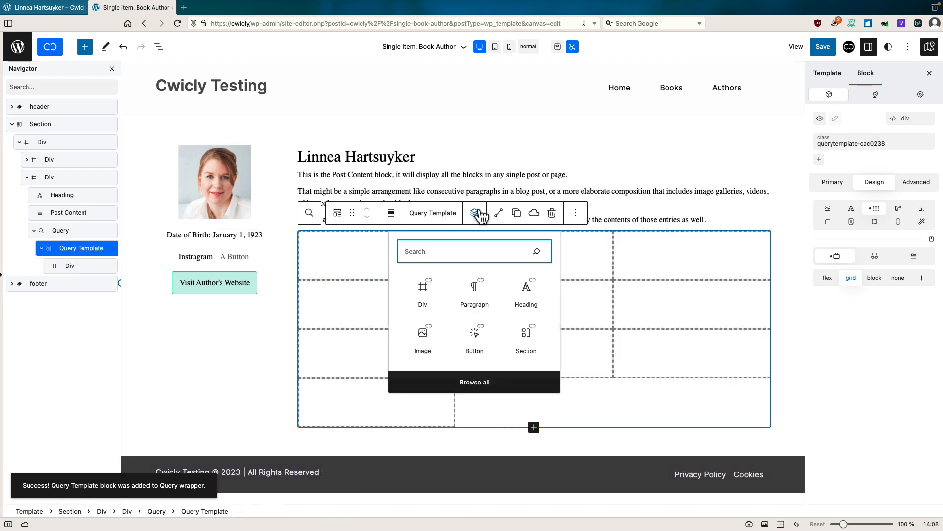
{"action": "left_click", "coordinate": [424, 293]}
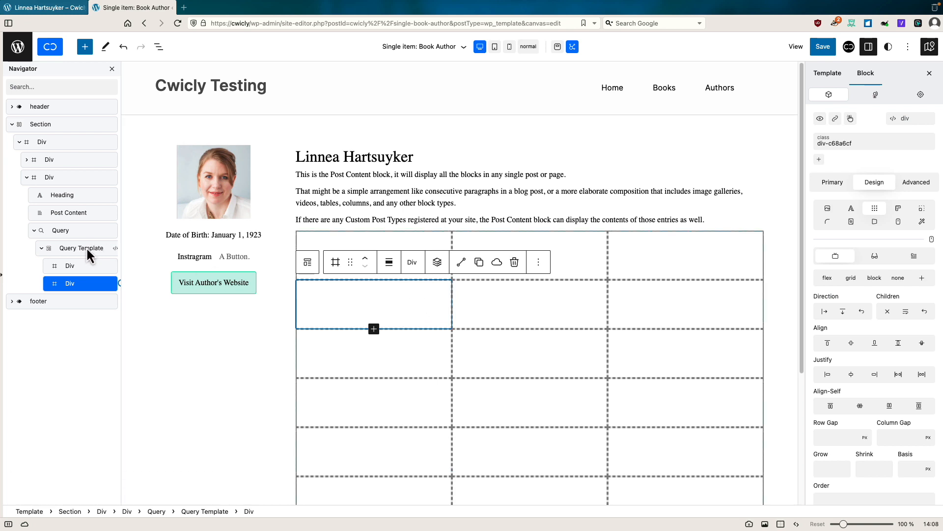
{"action": "left_click", "coordinate": [86, 247]}
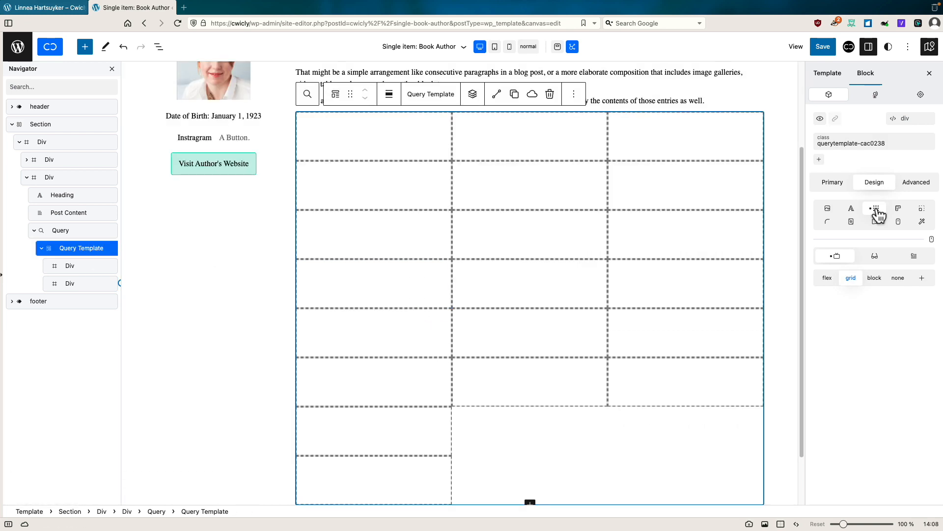
{"action": "left_click", "coordinate": [827, 278]}
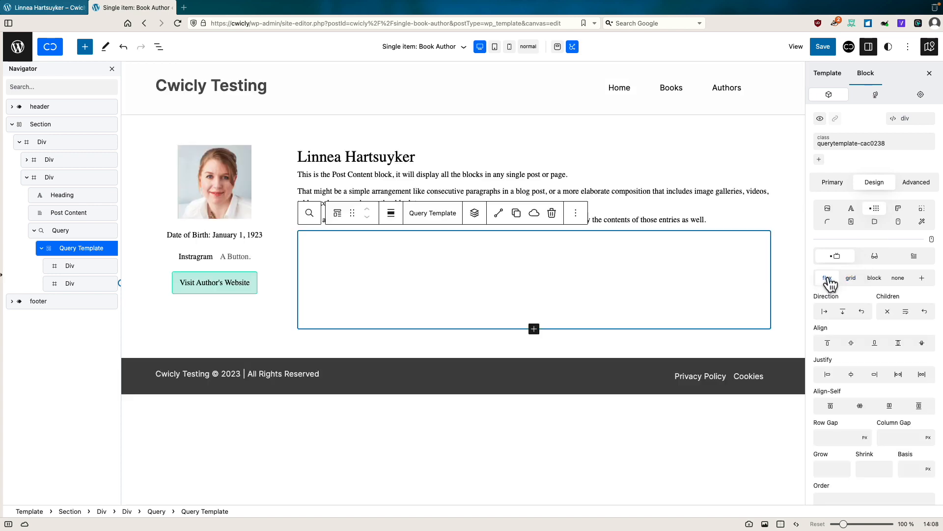
Add an Image to the first Div of the Query Template and set its dynamic source to the WordPress Featured Image
{"action": "left_click", "coordinate": [72, 267]}
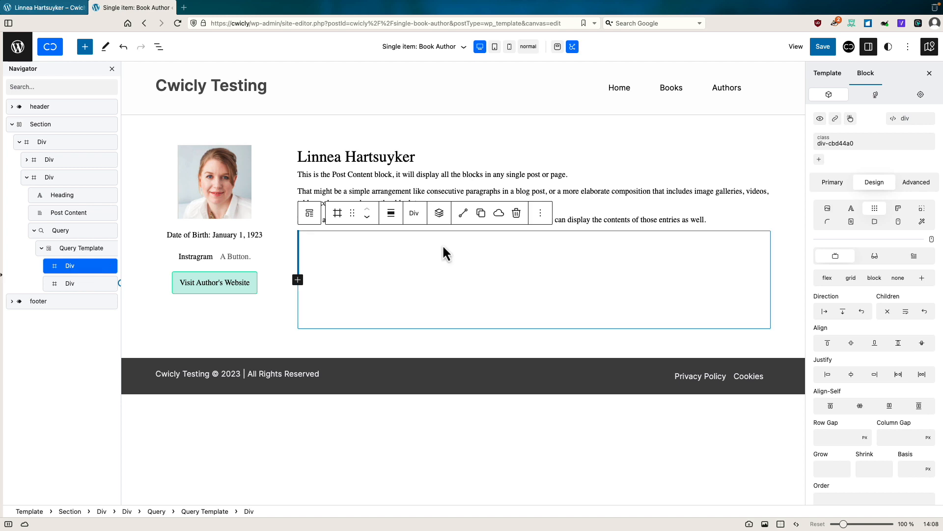
{"action": "left_click", "coordinate": [439, 213]}
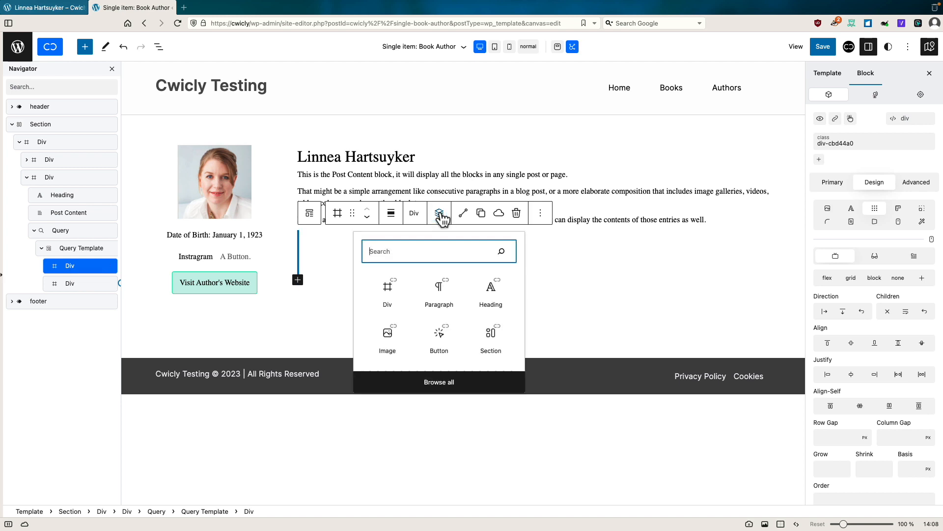
{"action": "left_click", "coordinate": [388, 336]}
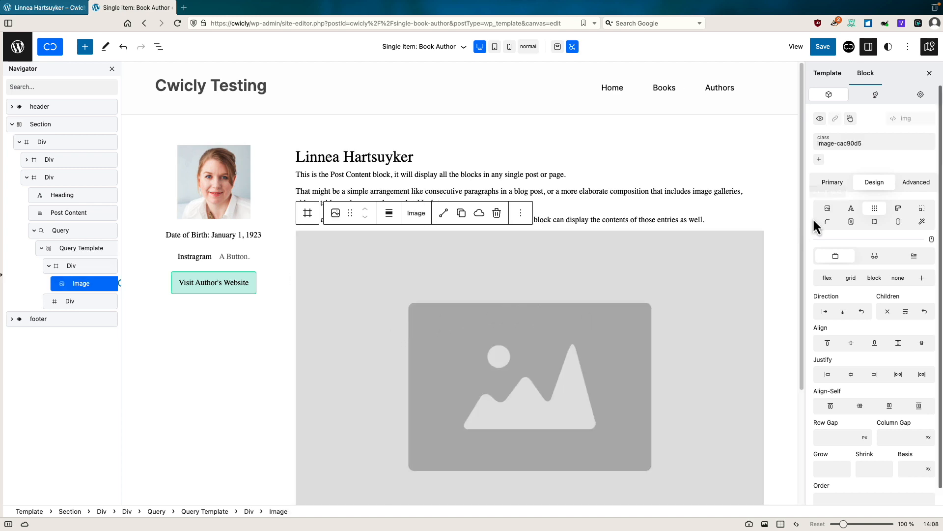
{"action": "left_click", "coordinate": [833, 182]}
{"action": "left_click", "coordinate": [908, 247]}
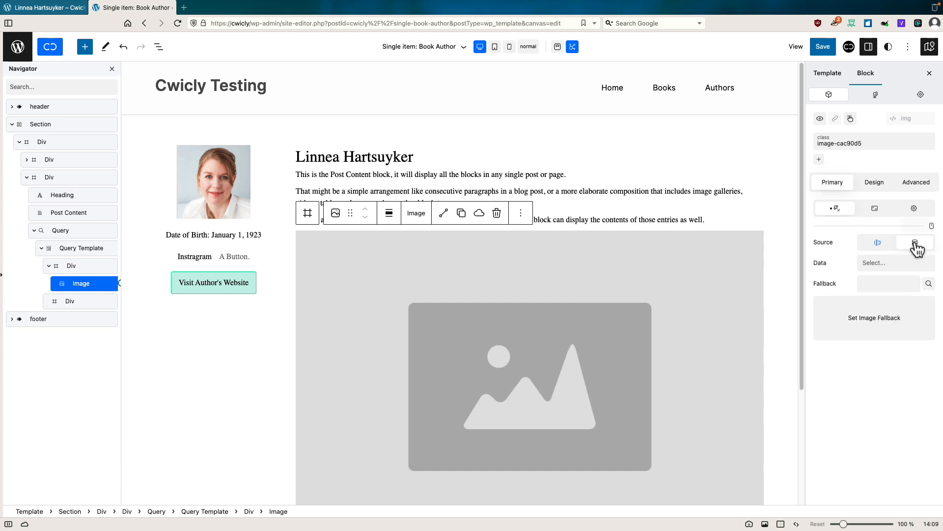
{"action": "left_click", "coordinate": [892, 261]}
{"action": "left_click", "coordinate": [878, 302]}
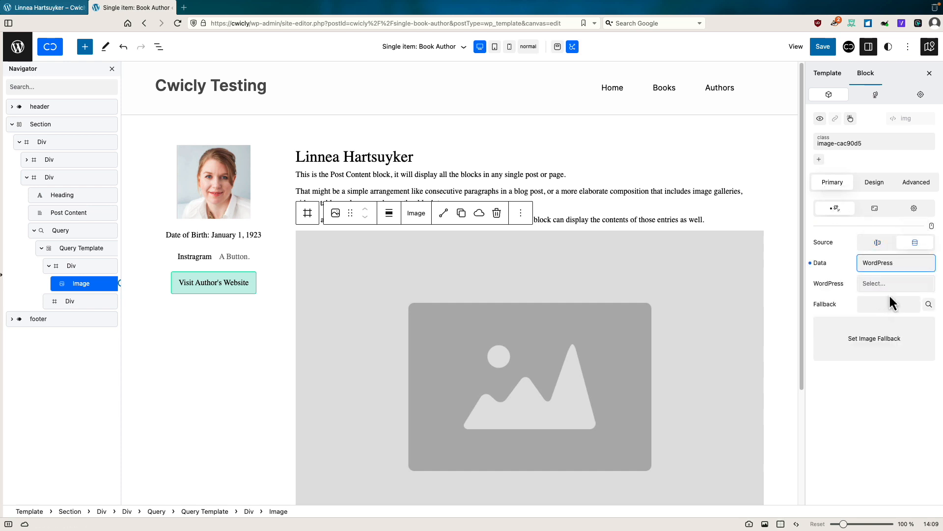
{"action": "left_click", "coordinate": [887, 289]}
{"action": "left_click", "coordinate": [879, 339]}
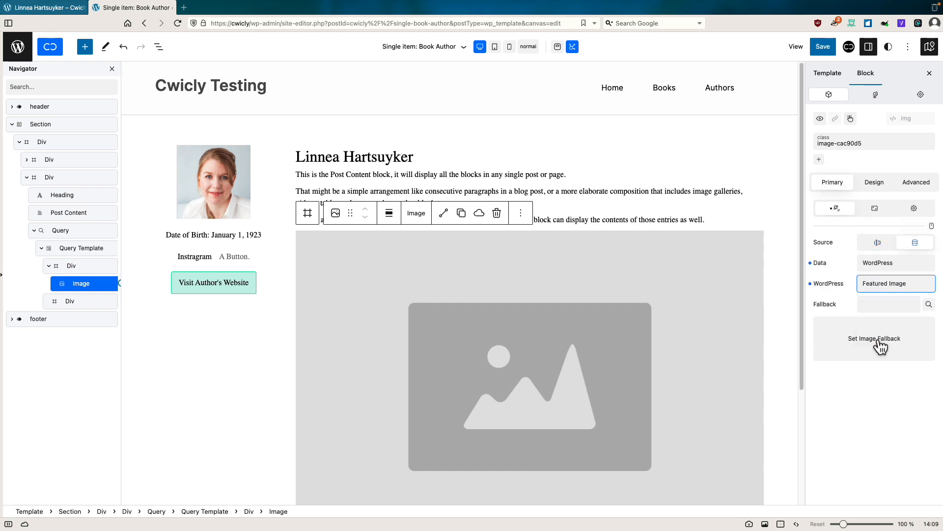
Add a Heading to the second Div of the Query Template and set its dynamic content to the WordPress Post Title
{"action": "left_click", "coordinate": [69, 301]}
{"action": "left_click", "coordinate": [438, 373]}
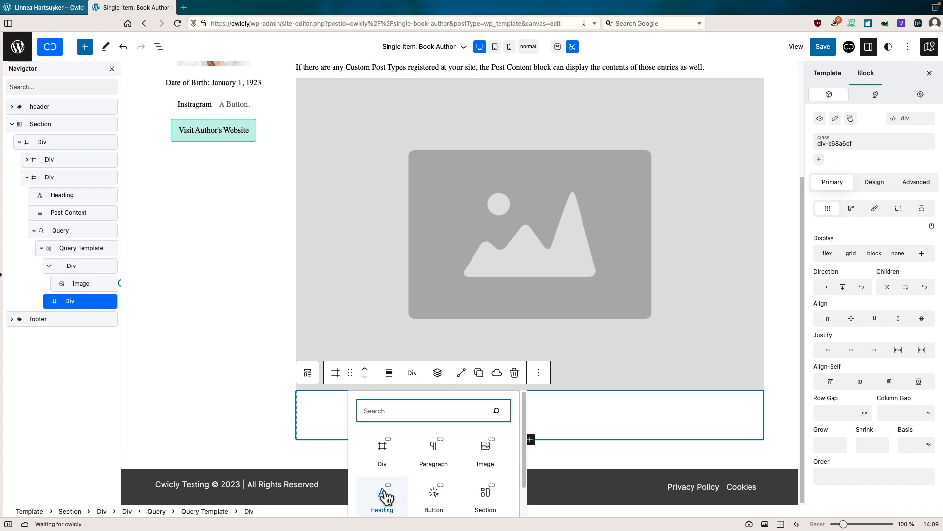
{"action": "left_click", "coordinate": [383, 492]}
{"action": "left_click", "coordinate": [450, 398]}
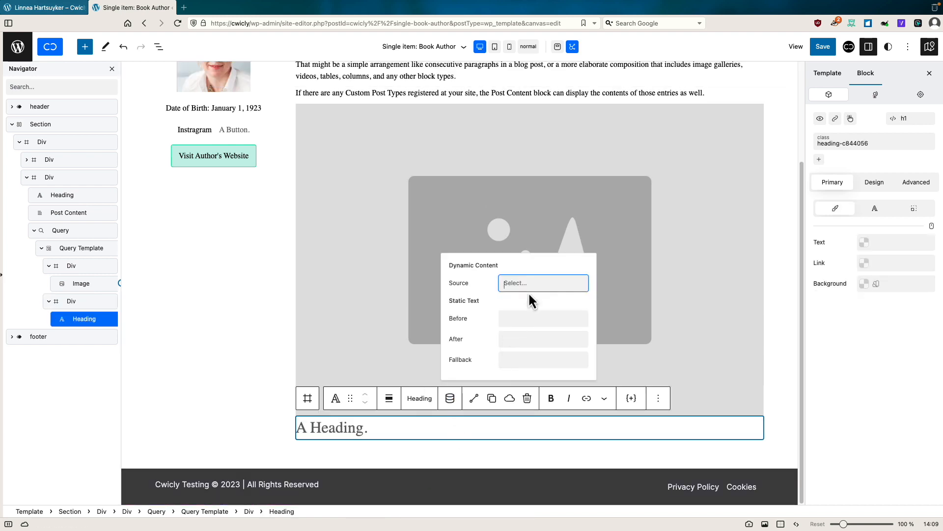
{"action": "left_click", "coordinate": [531, 287]}
{"action": "left_click", "coordinate": [525, 321]}
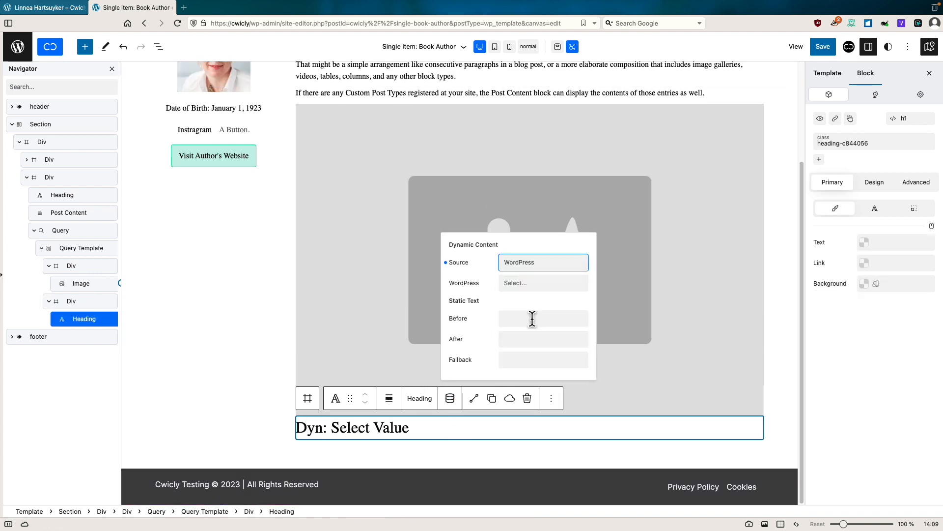
{"action": "left_click", "coordinate": [532, 285]}
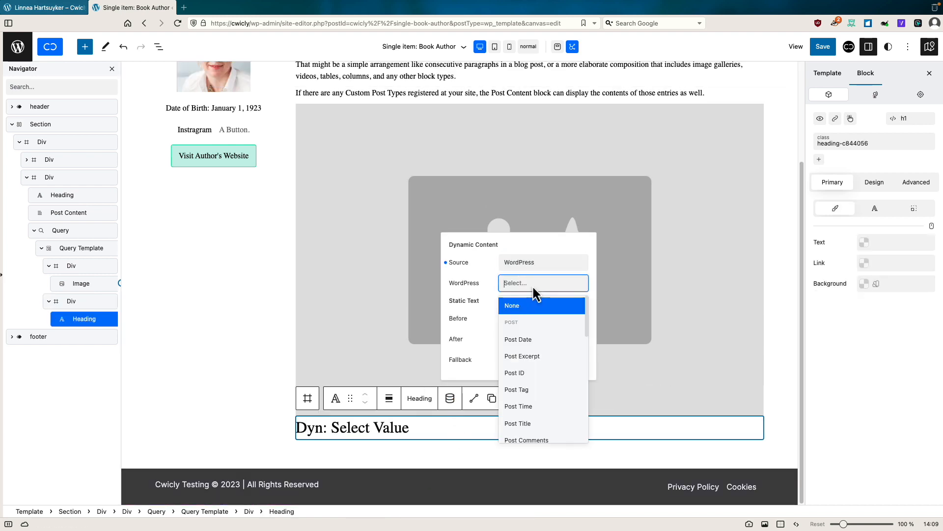
{"action": "left_click", "coordinate": [527, 423]}
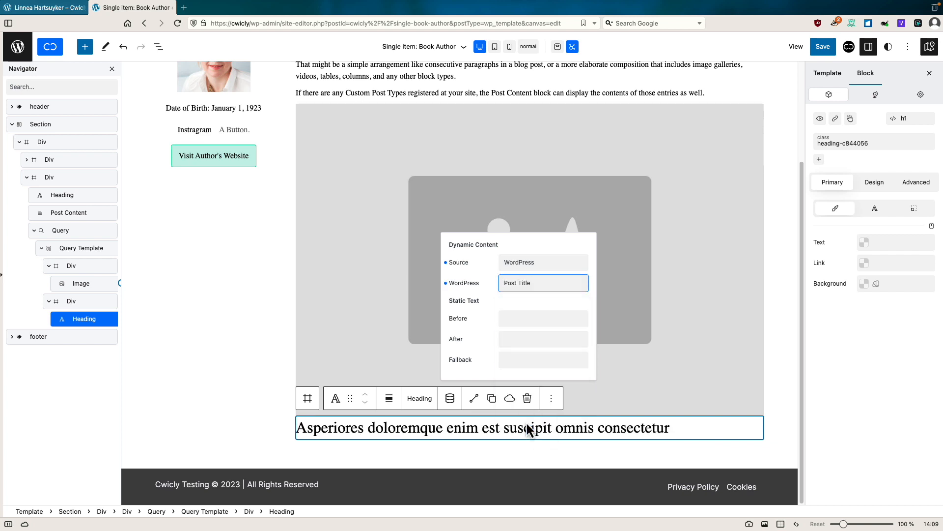
Set the Query Template Image's height to 90 px and its width to 80 px
{"action": "left_click", "coordinate": [65, 248]}
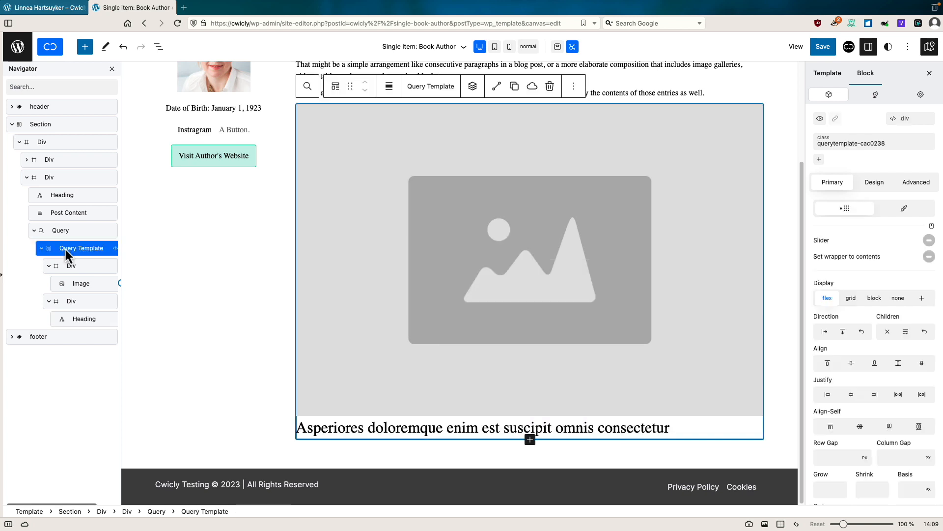
{"action": "left_click", "coordinate": [431, 289]}
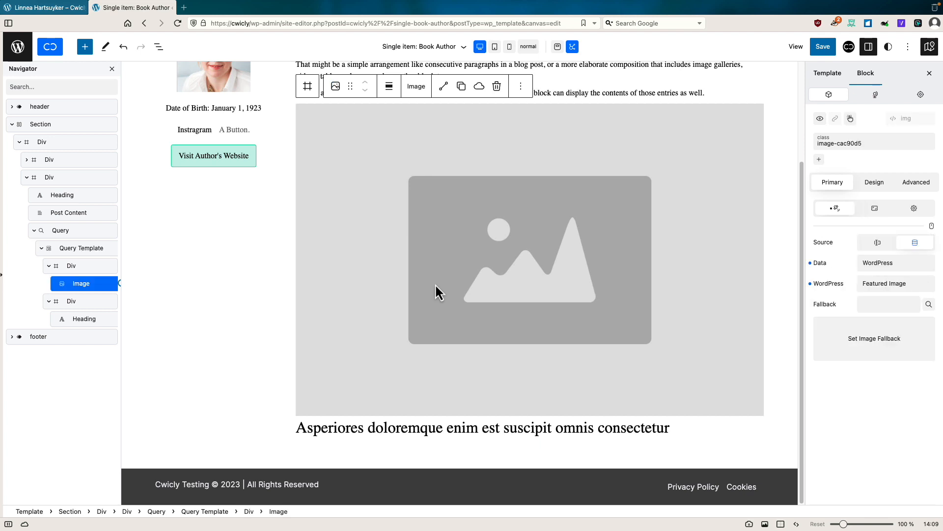
{"action": "left_click", "coordinate": [875, 182]}
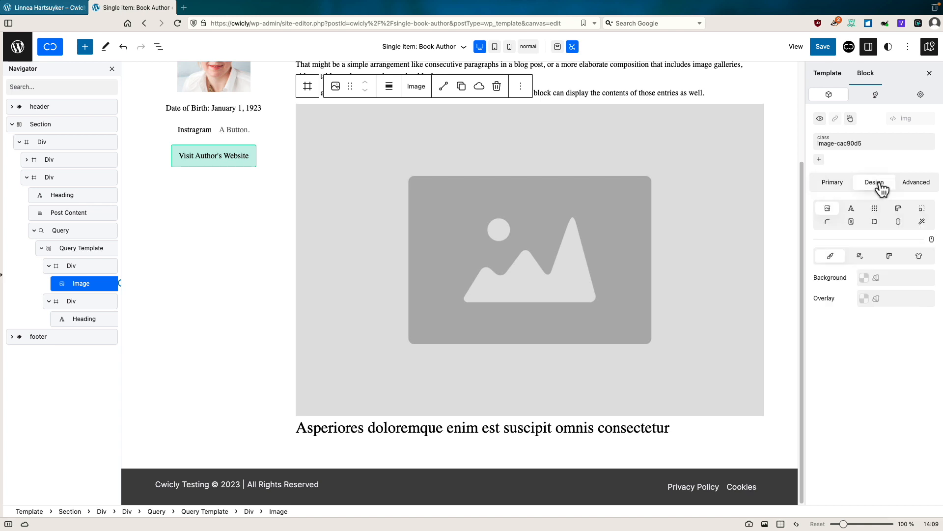
{"action": "left_click", "coordinate": [839, 266]}
{"action": "type", "text": "90"}
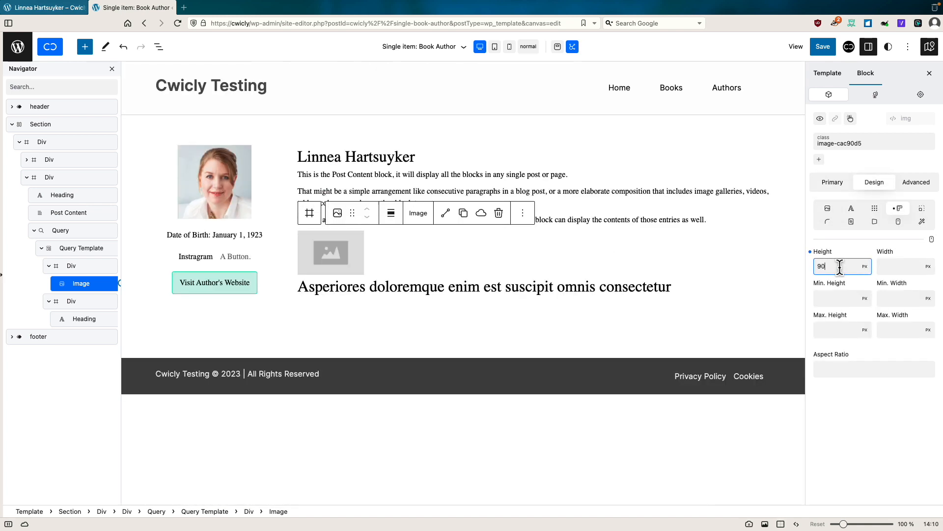
{"action": "left_click", "coordinate": [830, 300]}
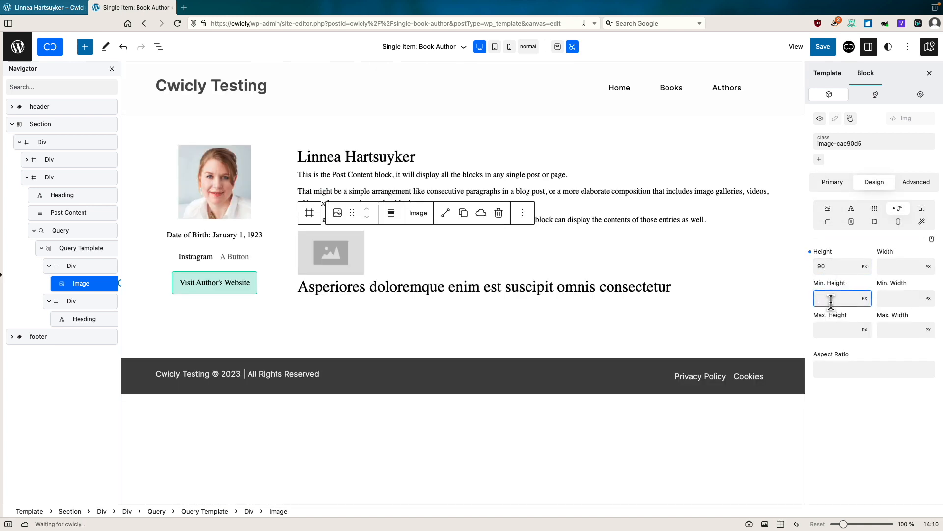
{"action": "left_click", "coordinate": [884, 267]}
{"action": "type", "text": "60"}
{"action": "left_click_drag", "start_coordinate": [883, 267], "coordinate": [881, 270]}
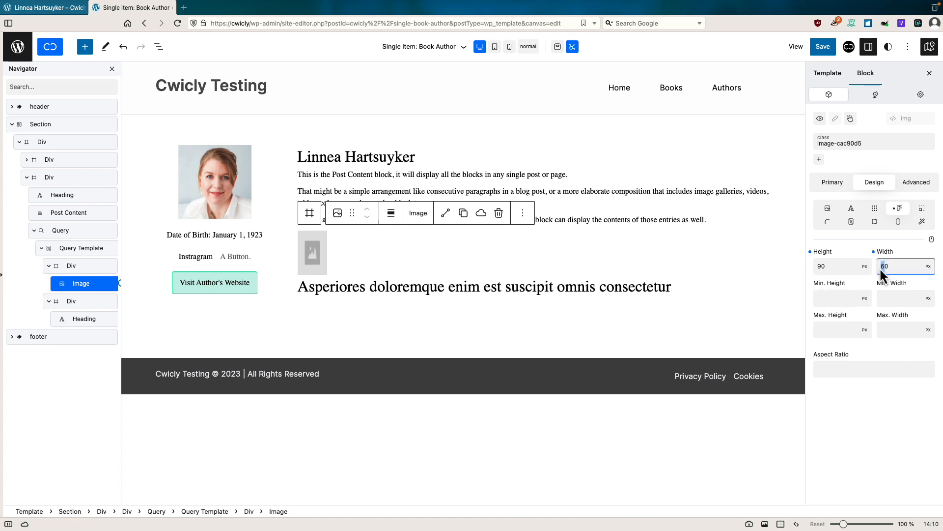
{"action": "type", "text": "8"}
Set the width of the first Div in the Query Template, which holds the Image, to 25%
{"action": "left_click", "coordinate": [82, 267]}
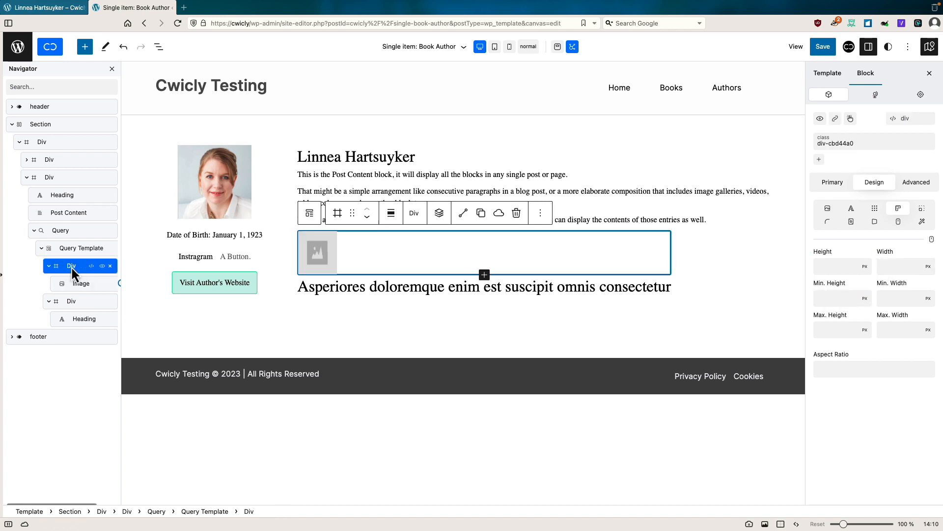
{"action": "left_click", "coordinate": [895, 268]}
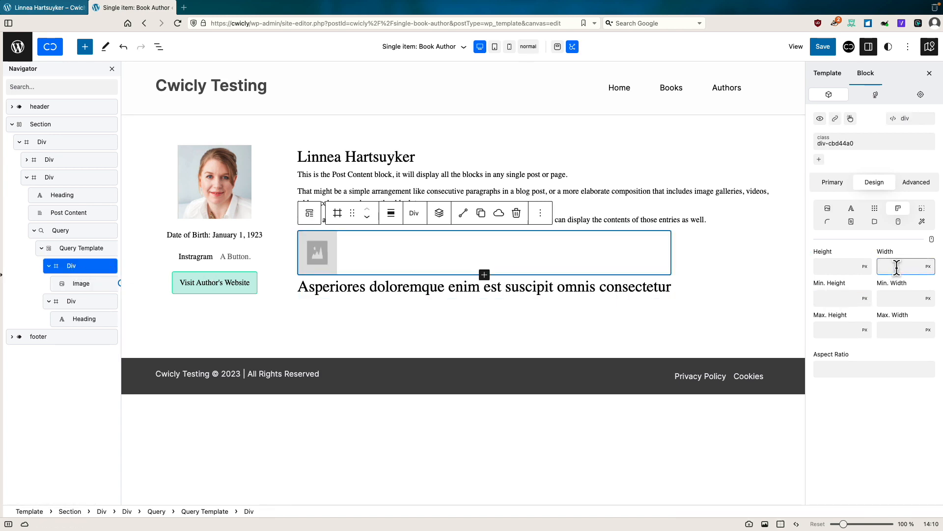
{"action": "type", "text": "25"}
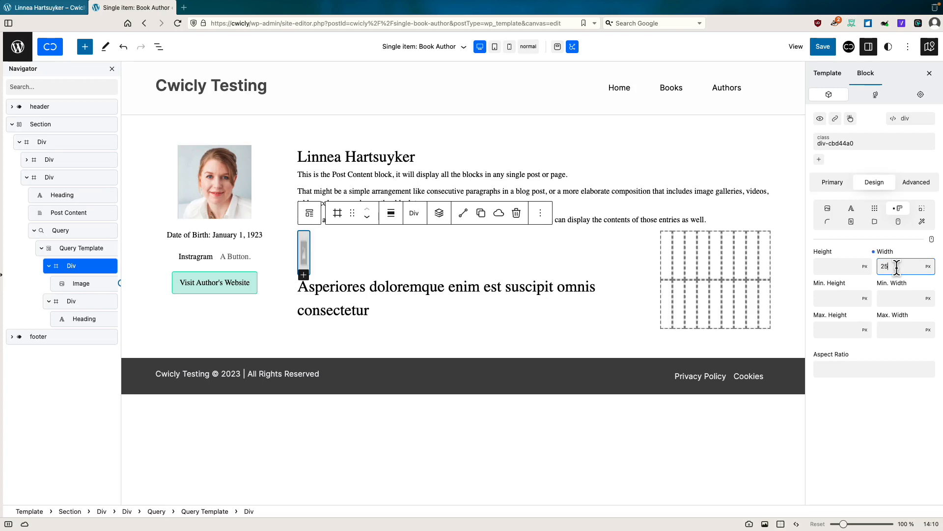
{"action": "left_click", "coordinate": [929, 268]}
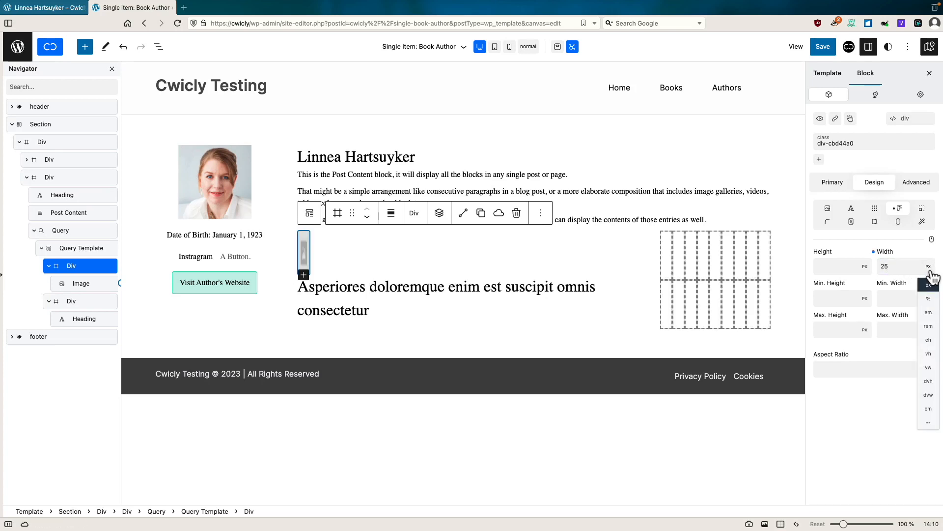
{"action": "left_click", "coordinate": [931, 299]}
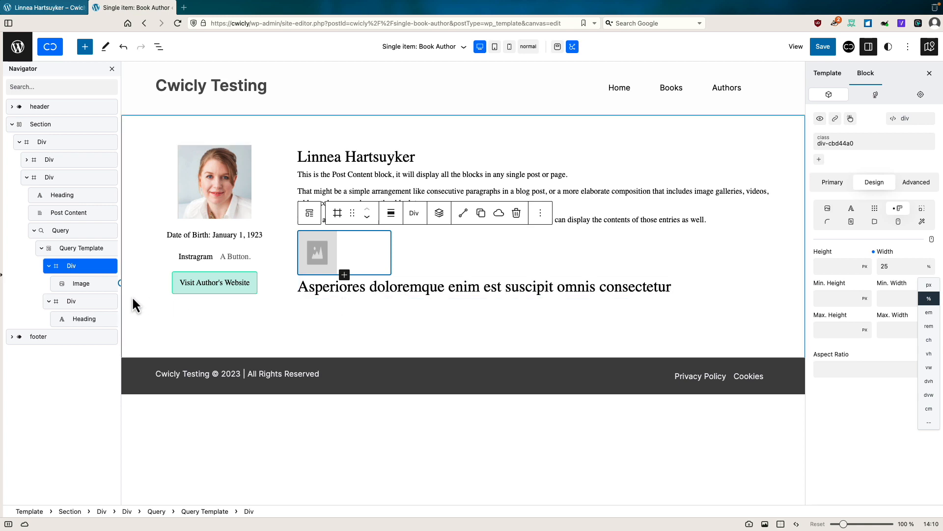
Set the width of the second Div in the Query Template, which holds the Heading, to 70%
{"action": "left_click", "coordinate": [86, 303]}
{"action": "left_click", "coordinate": [913, 266]}
{"action": "type", "text": "75%"}
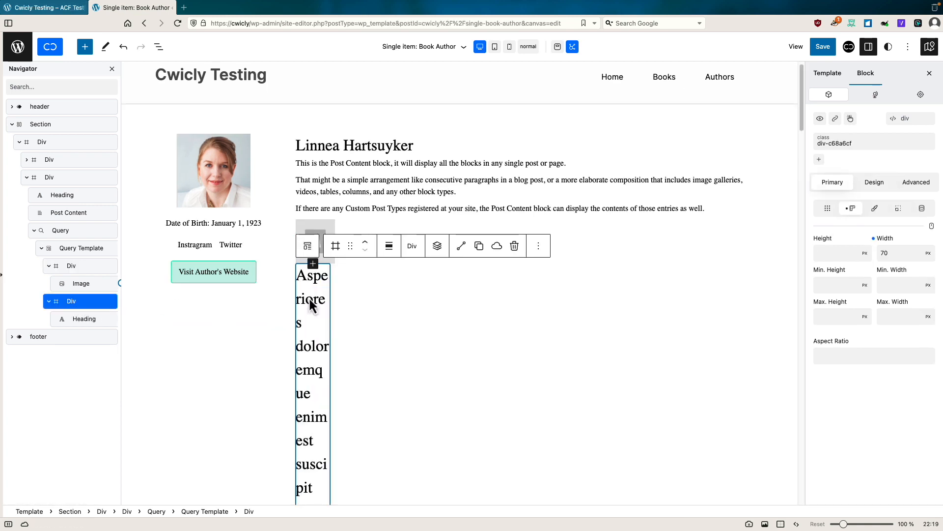
{"action": "left_click", "coordinate": [928, 253]}
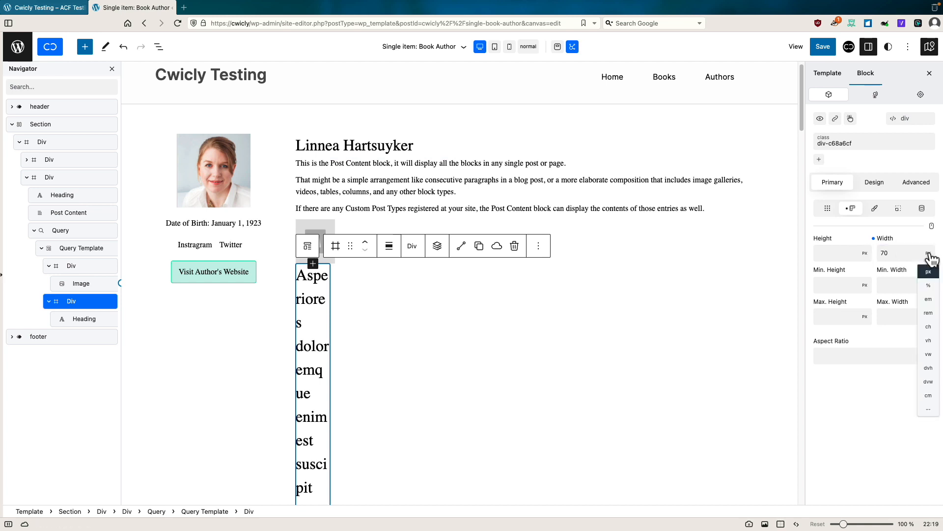
{"action": "left_click", "coordinate": [928, 285]}
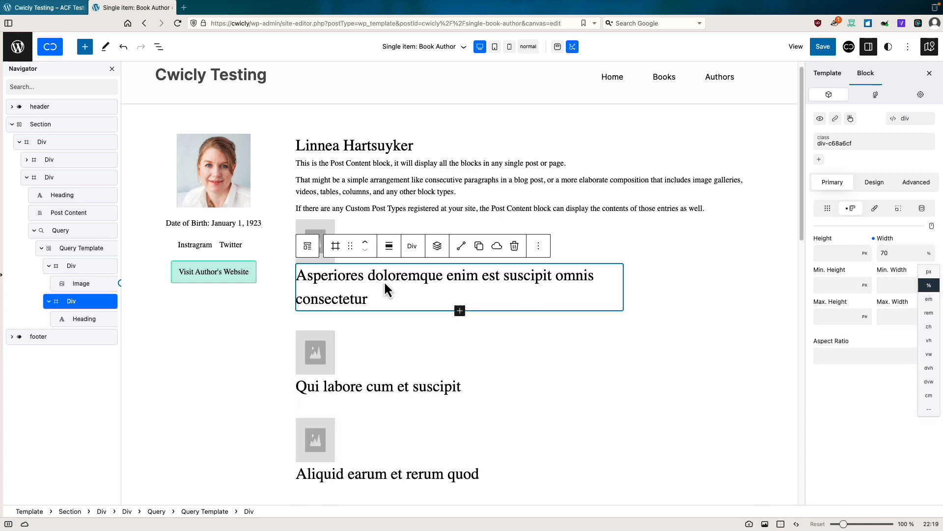
Add a new Div inside the Query Template, after the Divs containing the Image and the Heading
{"action": "left_click", "coordinate": [87, 249]}
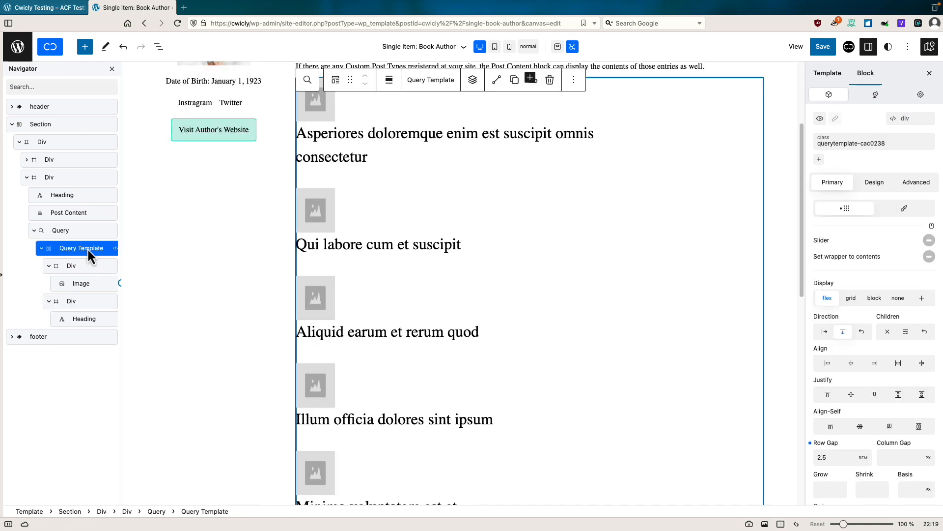
{"action": "left_click", "coordinate": [474, 82]}
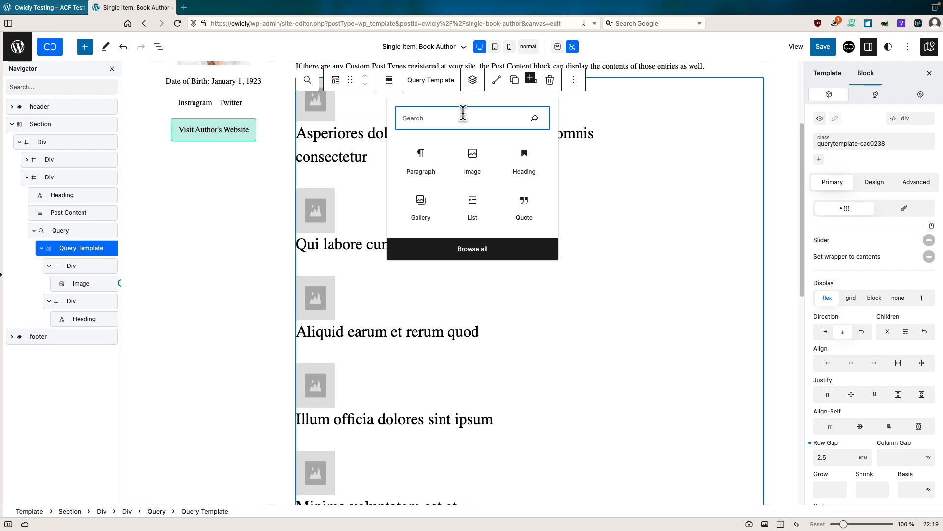
{"action": "type", "text": "div"}
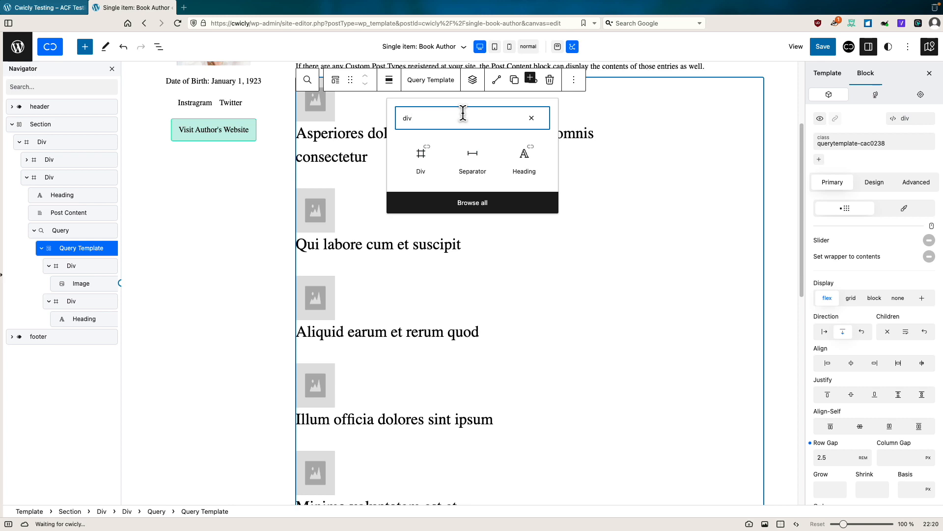
{"action": "left_click", "coordinate": [421, 159]}
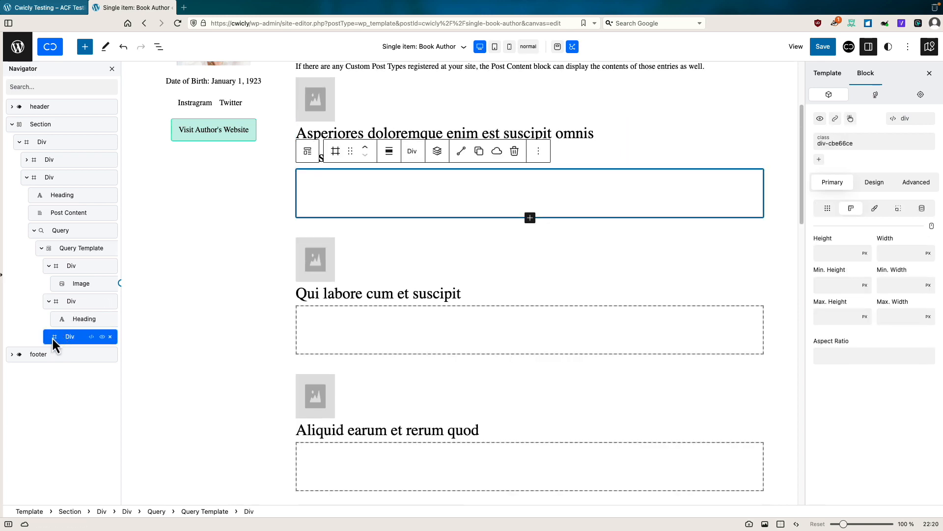
Nest the Image Div and the Heading Div inside the new Div, keeping the Image Div first
{"action": "left_click", "coordinate": [49, 302]}
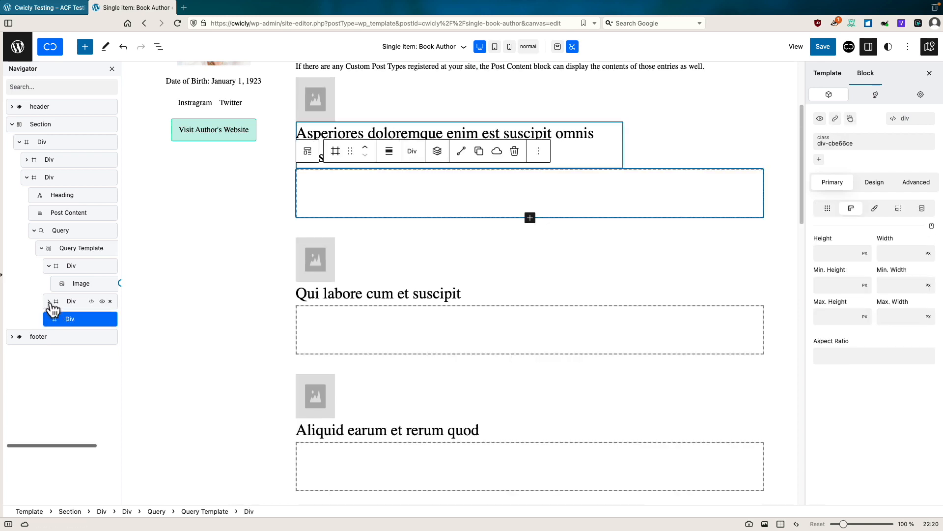
{"action": "left_click", "coordinate": [49, 266]}
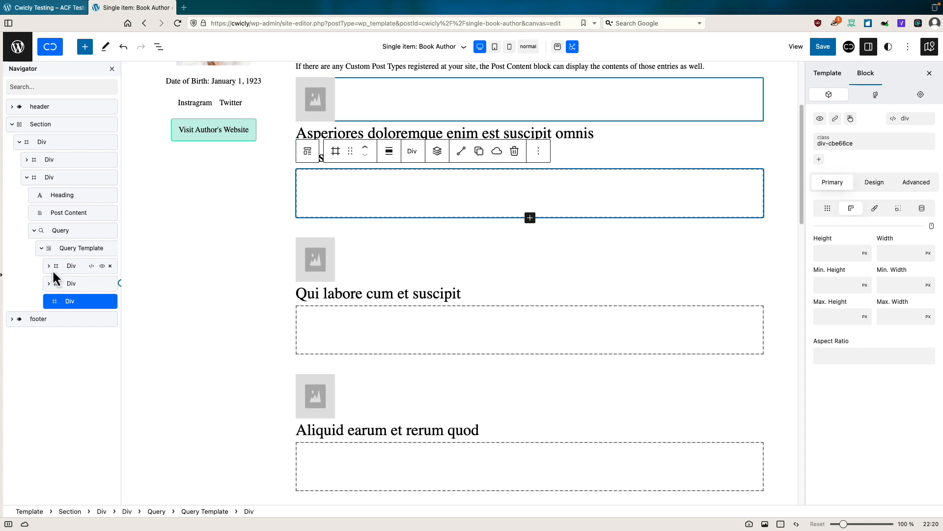
{"action": "left_click_drag", "start_coordinate": [55, 265], "coordinate": [80, 305]}
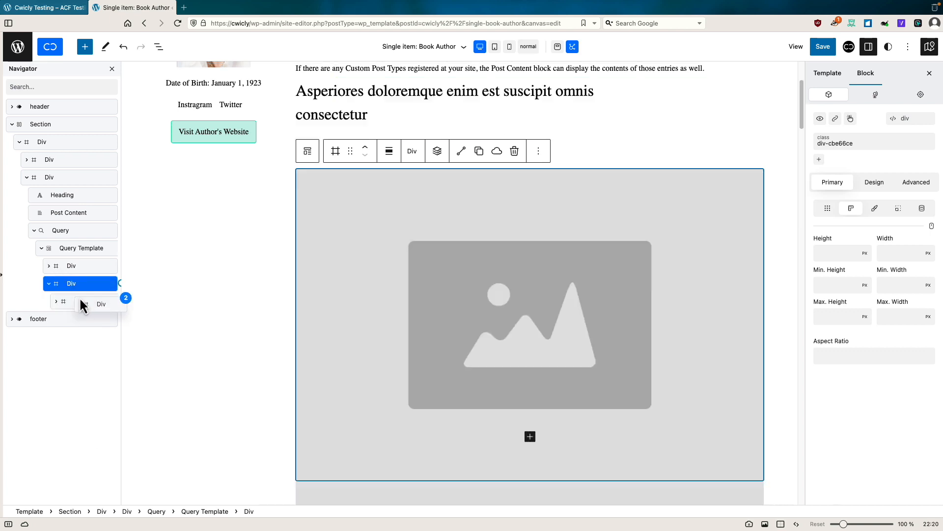
{"action": "left_click_drag", "start_coordinate": [55, 268], "coordinate": [66, 301]}
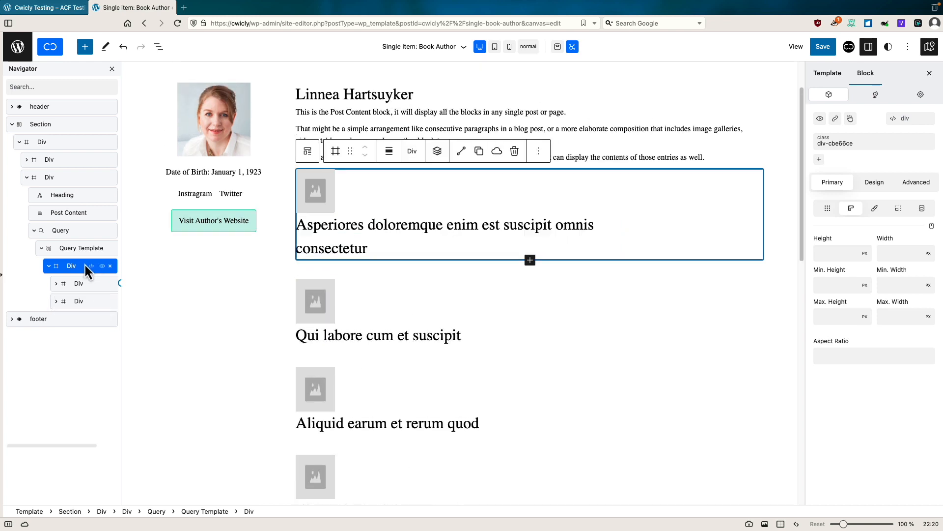
Give the wrapping Div in the Query Template a flex row direction and a column gap of 3 rem
{"action": "left_click", "coordinate": [873, 184]}
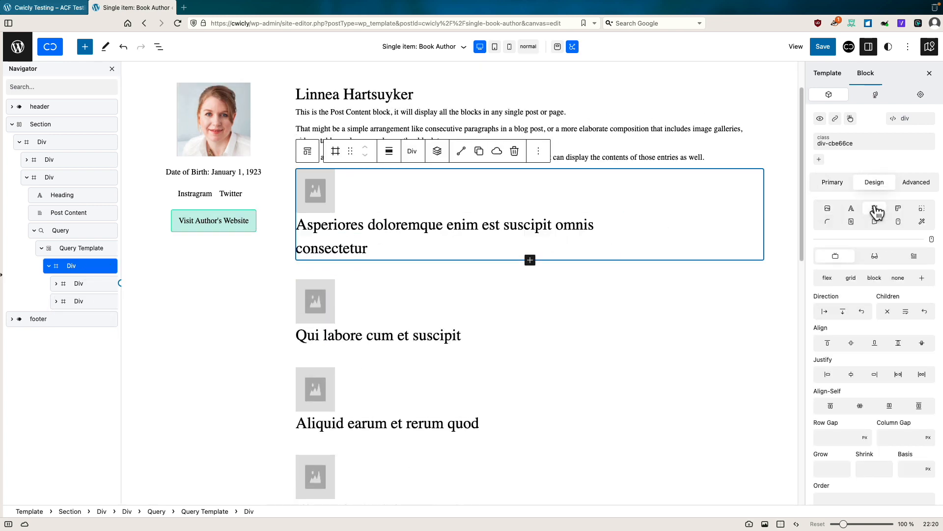
{"action": "left_click", "coordinate": [825, 313]}
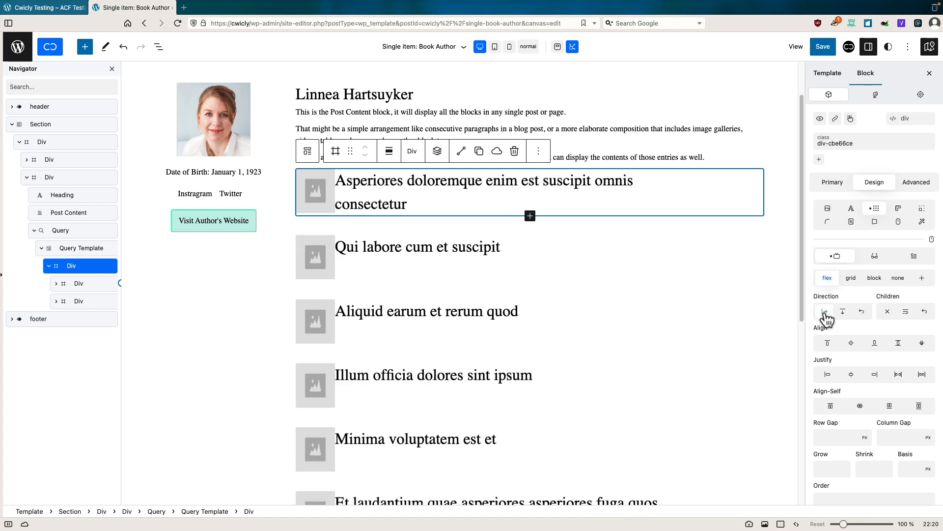
{"action": "left_click", "coordinate": [891, 433]}
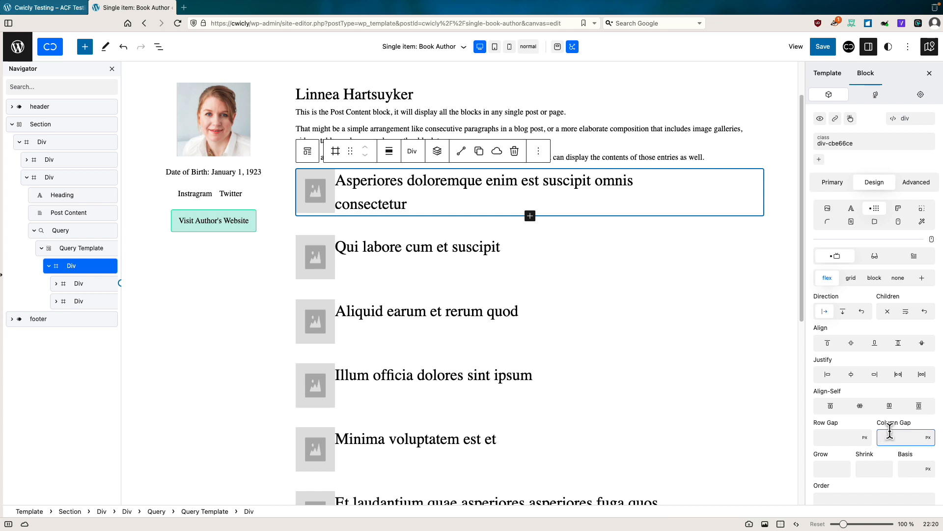
{"action": "type", "text": "3"}
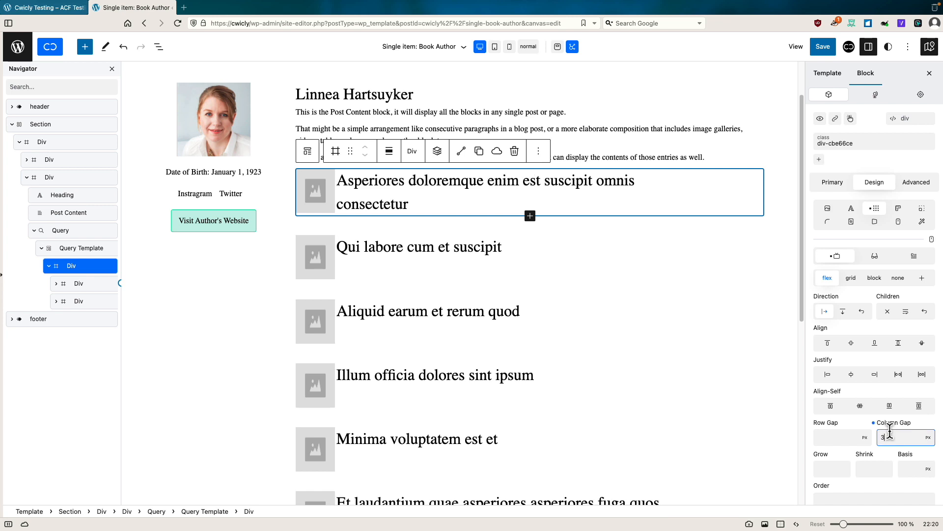
{"action": "left_click", "coordinate": [928, 437]}
{"action": "left_click", "coordinate": [928, 322]}
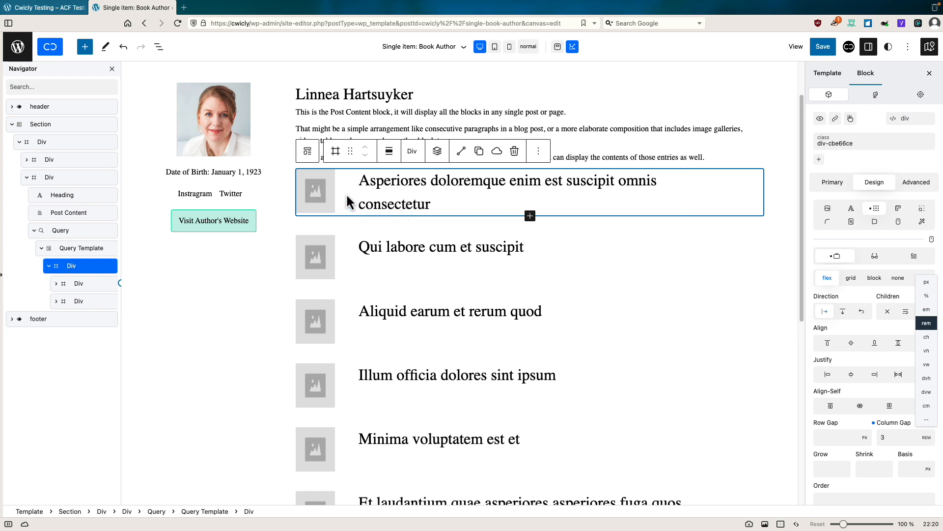
Review the dynamic source settings of the Query Template's Image
{"action": "left_click", "coordinate": [315, 193]}
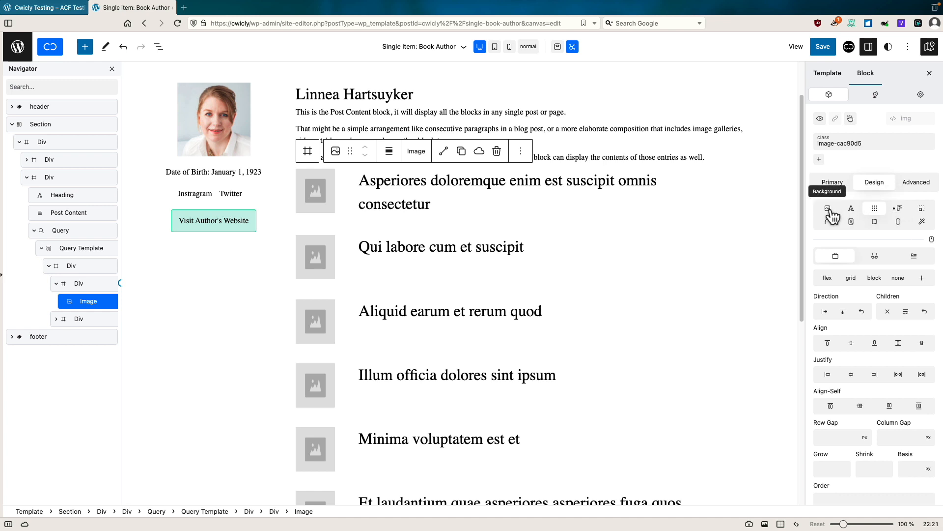
{"action": "left_click", "coordinate": [832, 183]}
{"action": "left_click", "coordinate": [909, 245]}
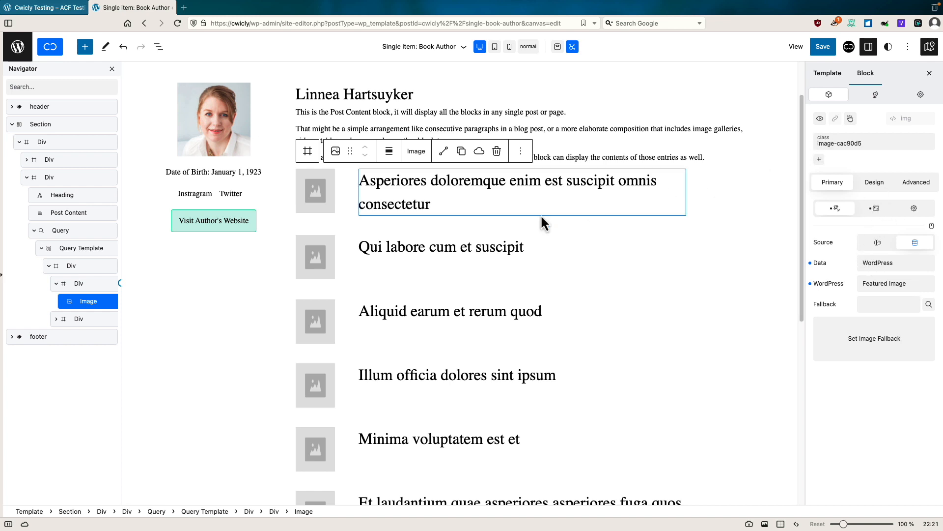
Disable Inherit query from URL on the Query block and set its post type to Audio Books
{"action": "left_click", "coordinate": [59, 235]}
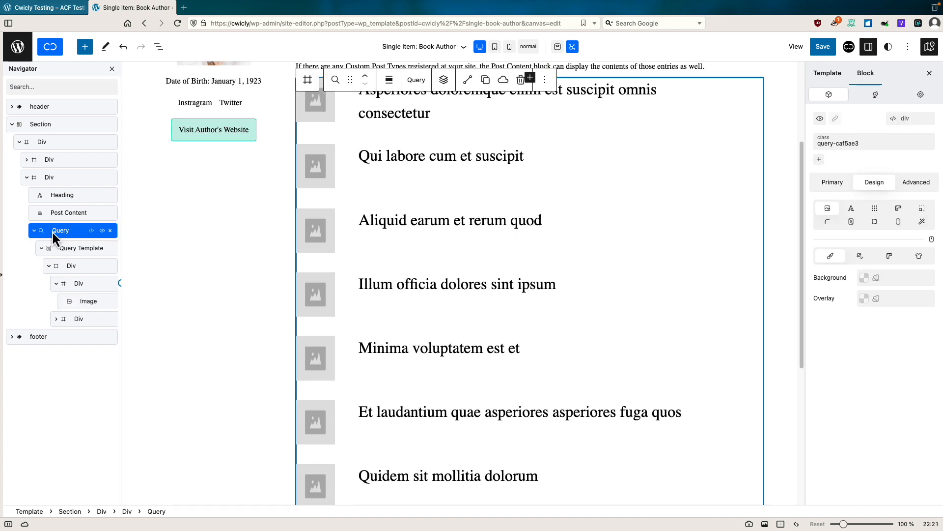
{"action": "left_click", "coordinate": [833, 183]}
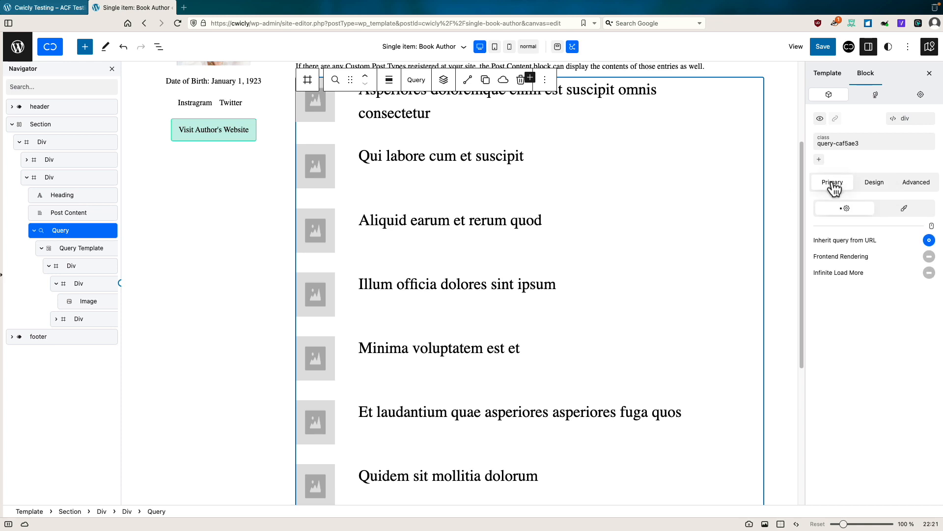
{"action": "left_click", "coordinate": [930, 241]}
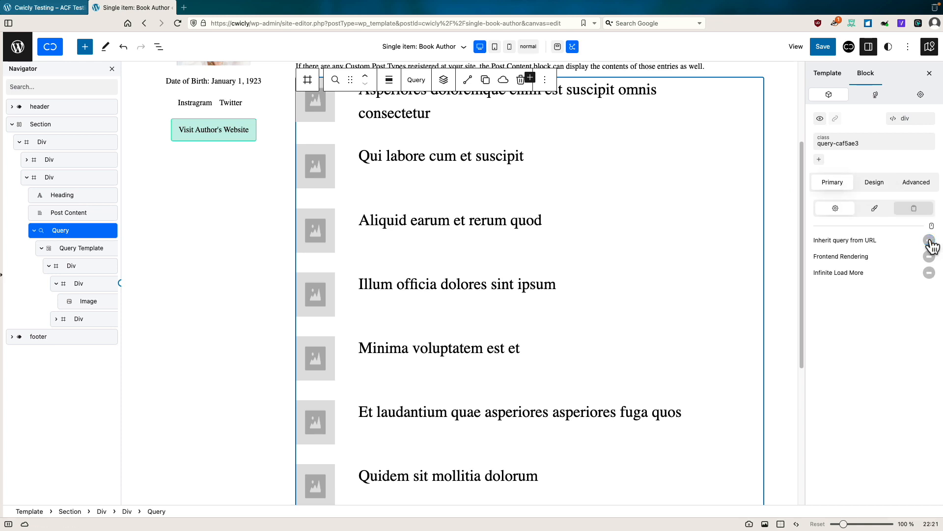
{"action": "left_click", "coordinate": [916, 209]}
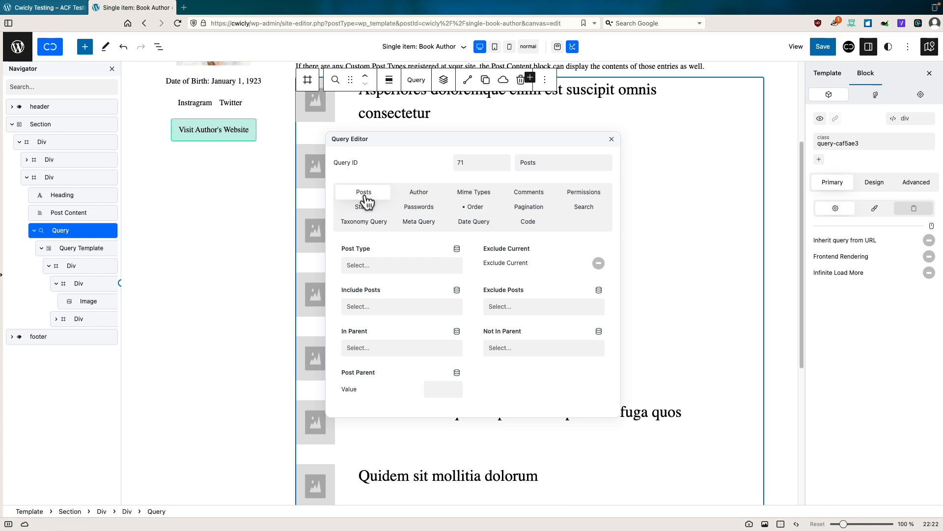
{"action": "left_click", "coordinate": [368, 266]}
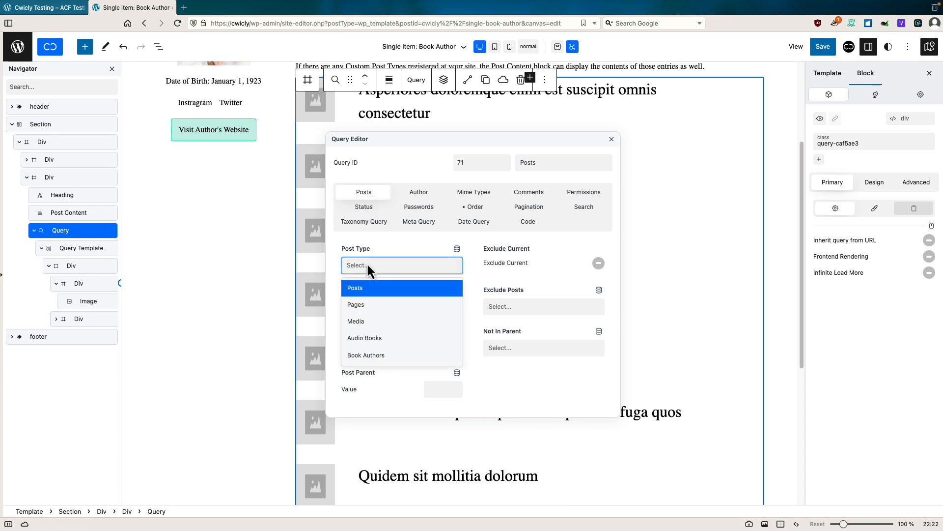
{"action": "left_click", "coordinate": [370, 337]}
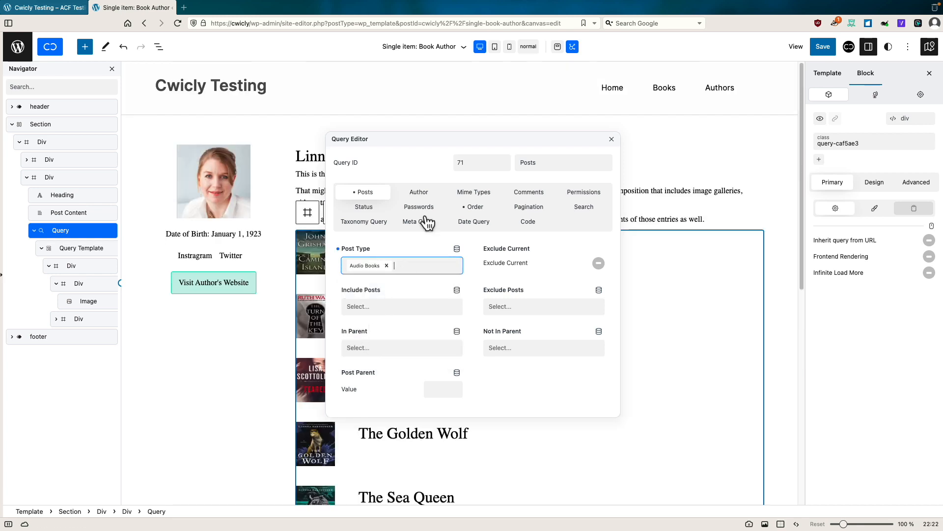
Make the Query's Include Posts setting dynamic, using the Book Author Relationship field from the ACF group Book Fields
{"action": "left_click_drag", "start_coordinate": [437, 148], "coordinate": [655, 191]}
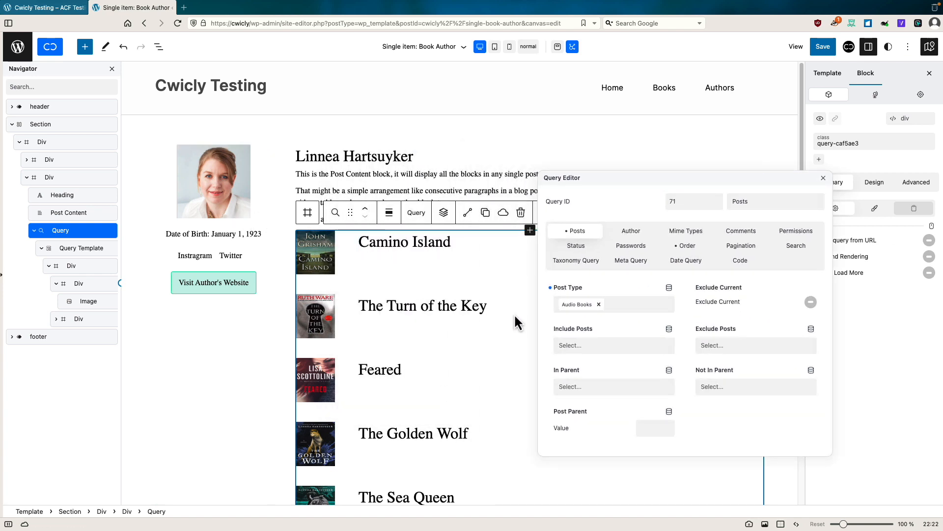
{"action": "left_click", "coordinate": [669, 329]}
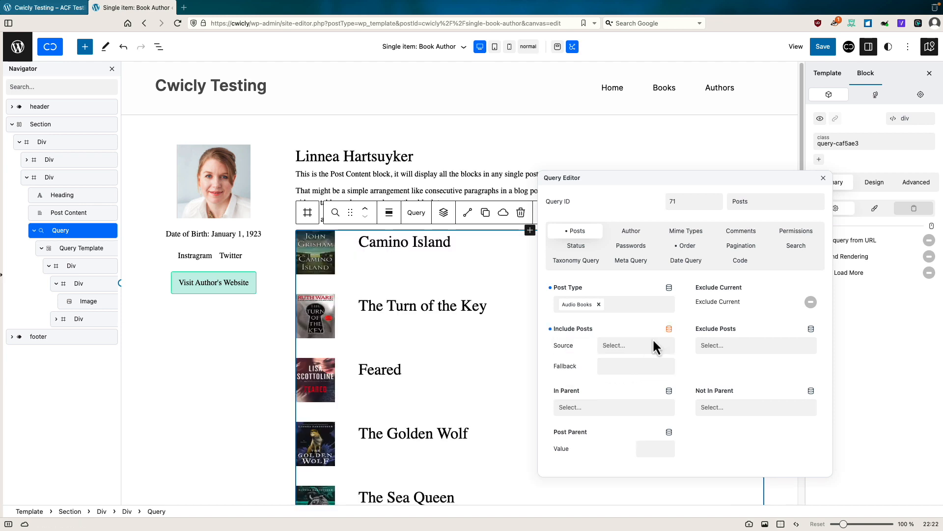
{"action": "left_click", "coordinate": [642, 343]}
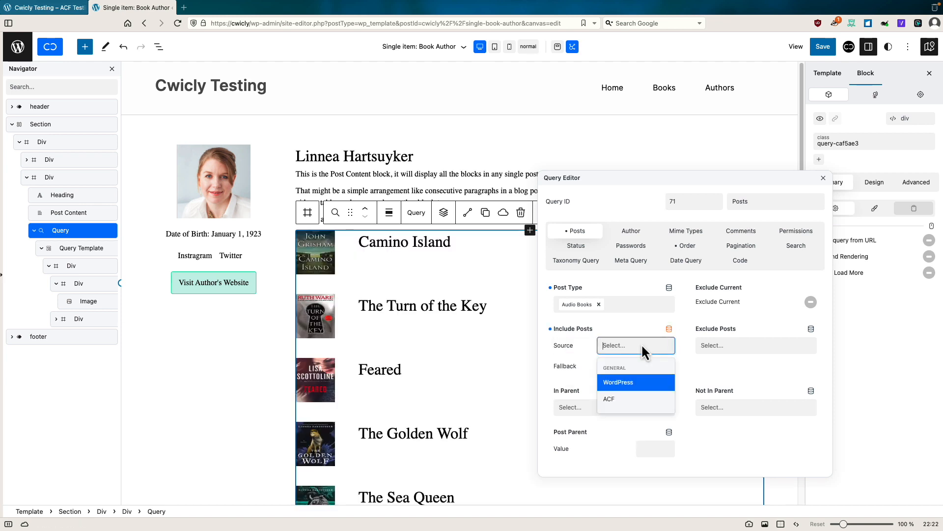
{"action": "left_click", "coordinate": [618, 396]}
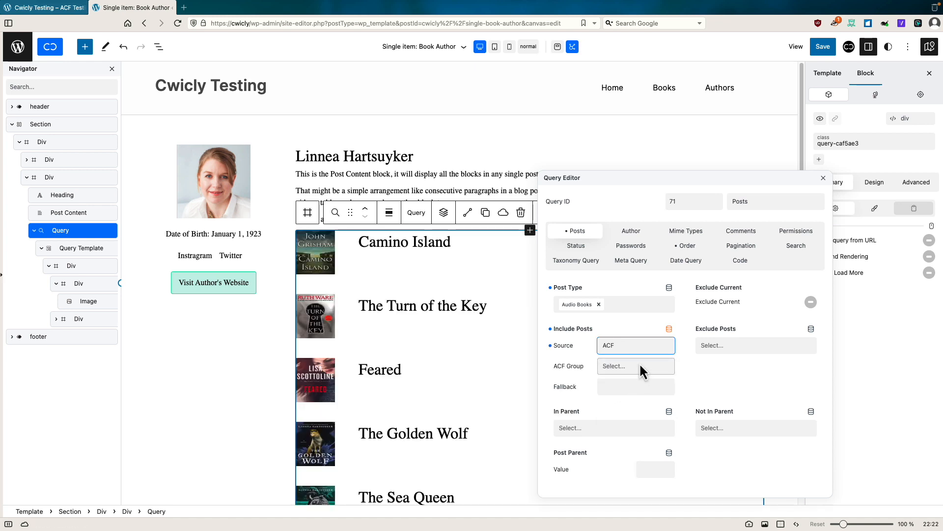
{"action": "left_click", "coordinate": [640, 363]}
{"action": "left_click", "coordinate": [632, 406]}
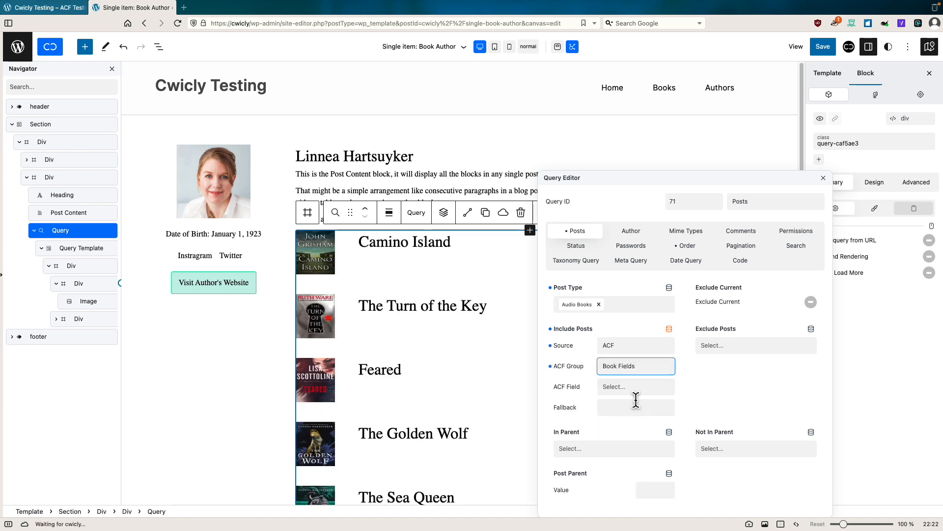
{"action": "left_click", "coordinate": [645, 388]}
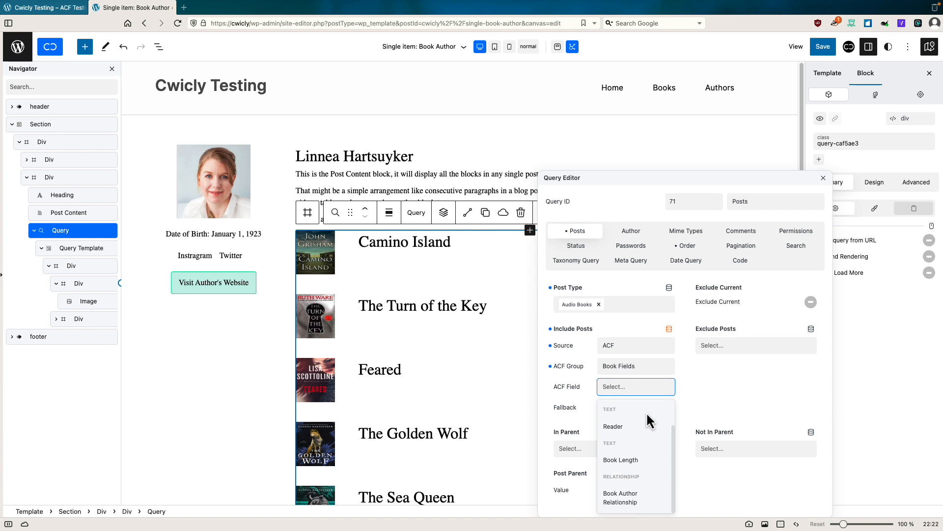
{"action": "left_click", "coordinate": [619, 499]}
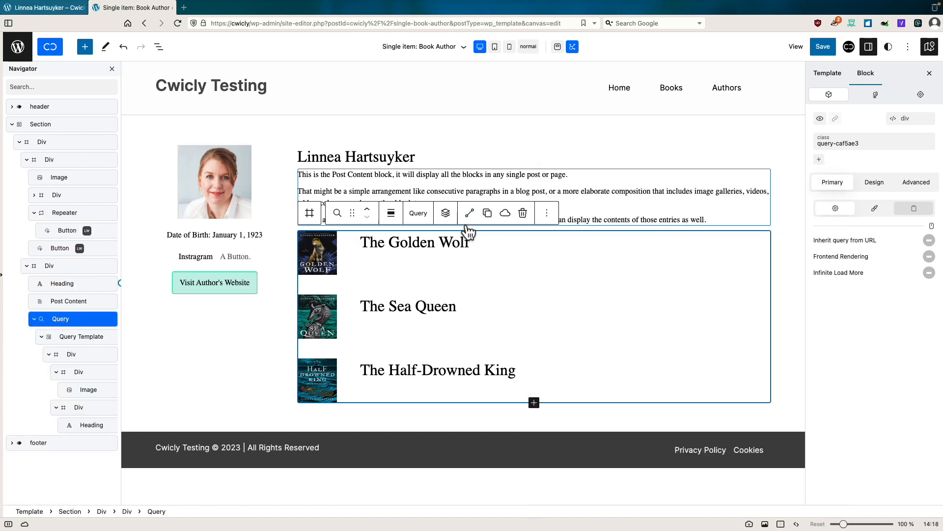
Insert a Paragraph below the Heading in the Query Template's second inner Div
{"action": "left_click", "coordinate": [874, 182]}
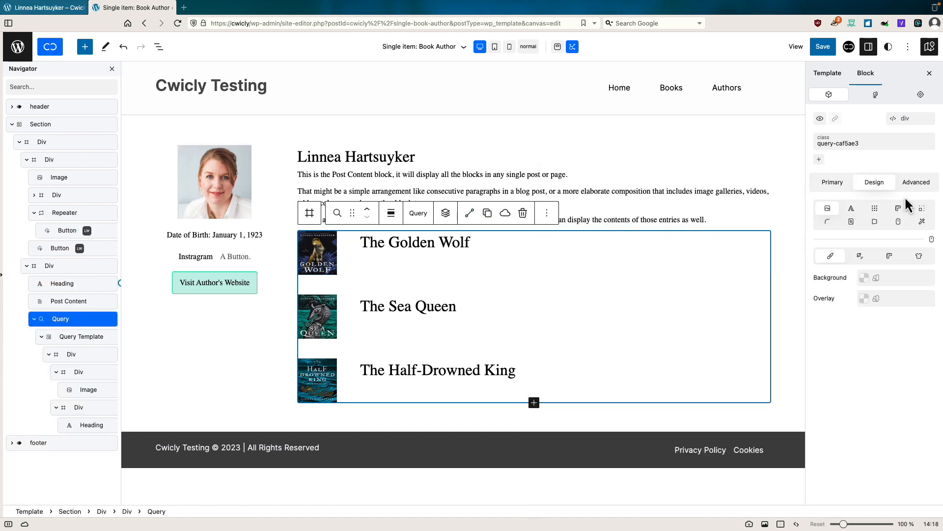
{"action": "left_click", "coordinate": [497, 254]}
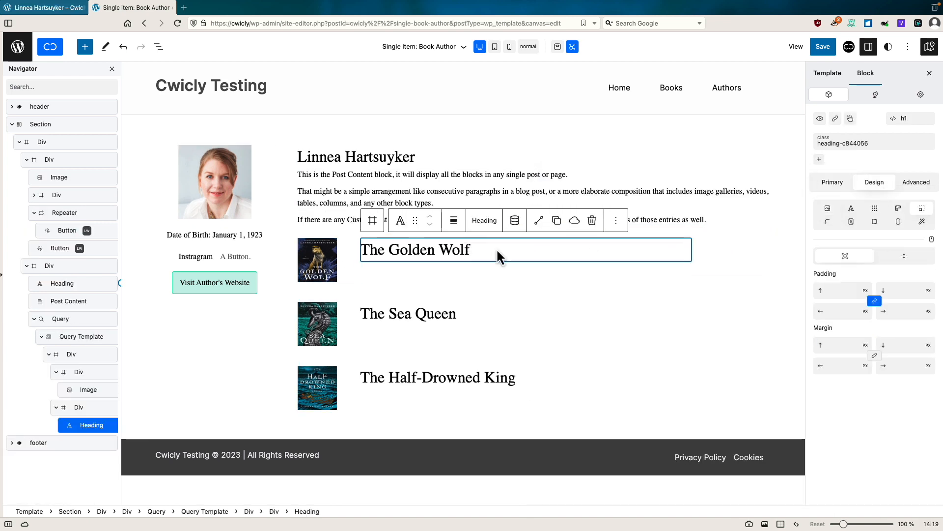
{"action": "left_click", "coordinate": [80, 409]}
{"action": "left_click", "coordinate": [502, 221]}
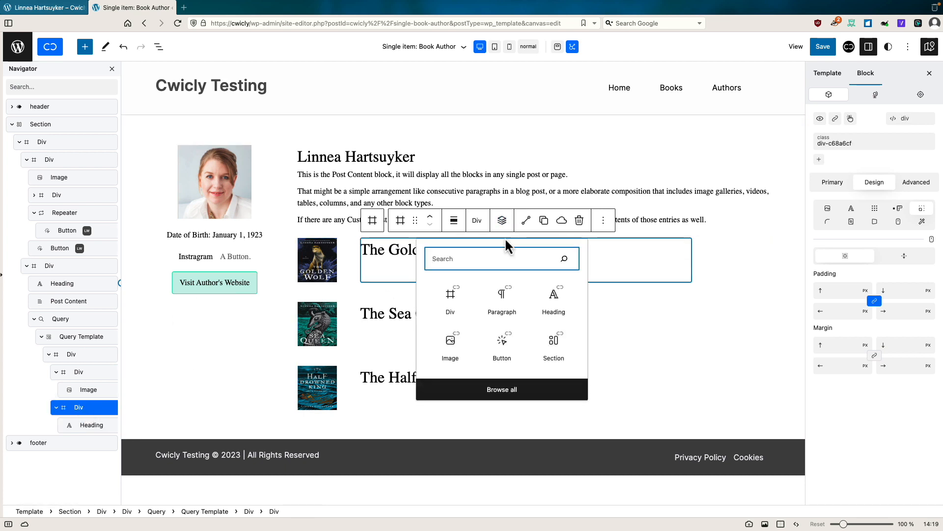
{"action": "left_click", "coordinate": [506, 297]}
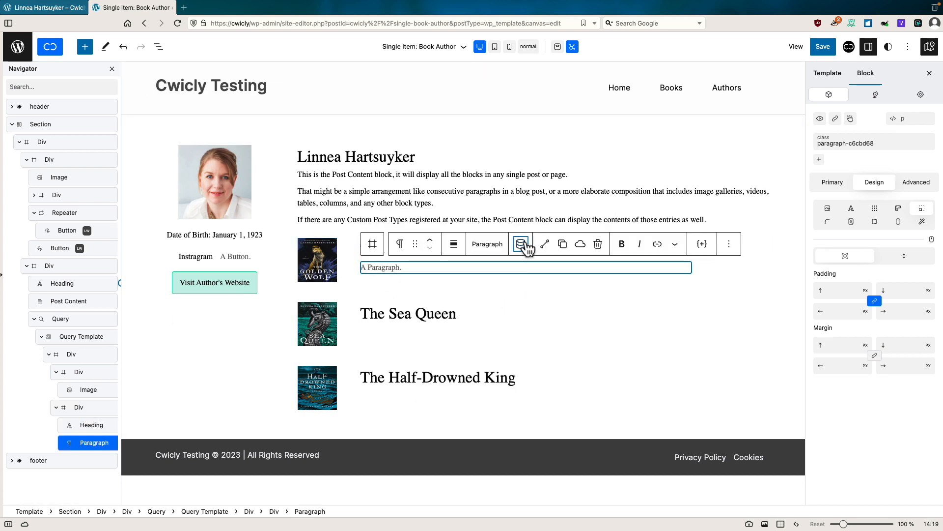
Set the new Paragraph's dynamic content to the WordPress Post Excerpt, limited to 250 characters
{"action": "left_click", "coordinate": [522, 245]}
{"action": "left_click", "coordinate": [580, 292]}
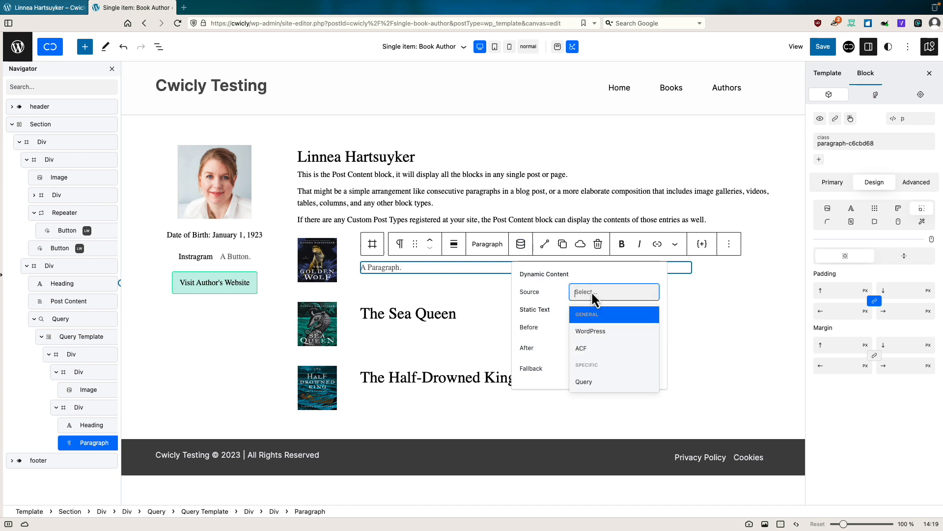
{"action": "left_click", "coordinate": [589, 331]}
{"action": "left_click", "coordinate": [602, 313]}
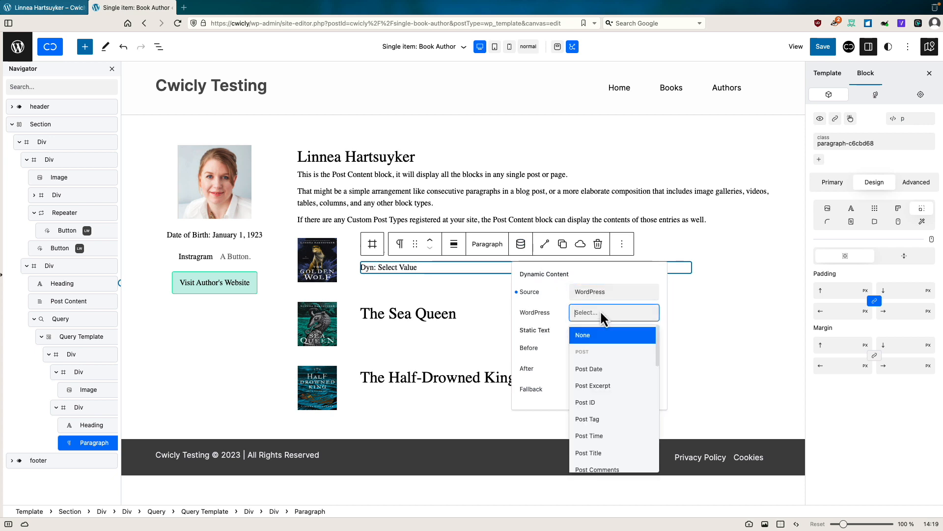
{"action": "left_click", "coordinate": [594, 386]}
{"action": "left_click", "coordinate": [633, 334]}
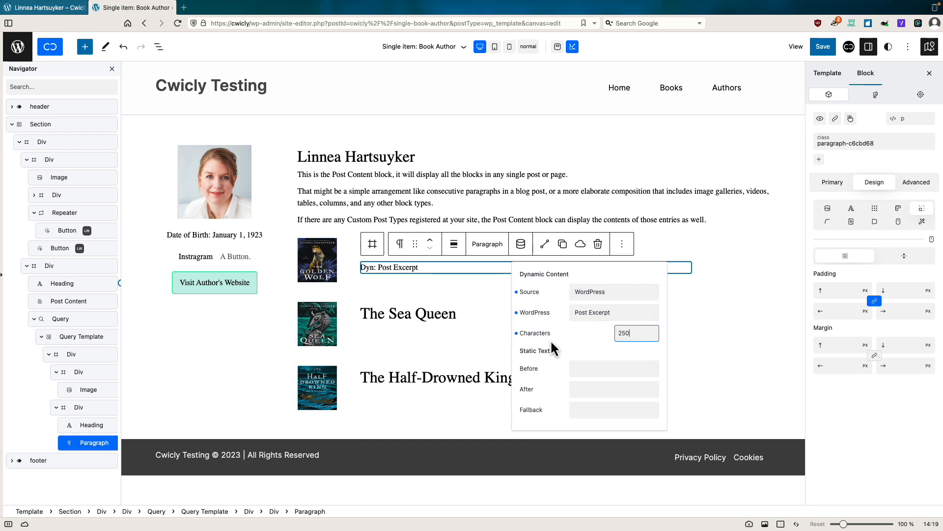
{"action": "left_click", "coordinate": [81, 337]}
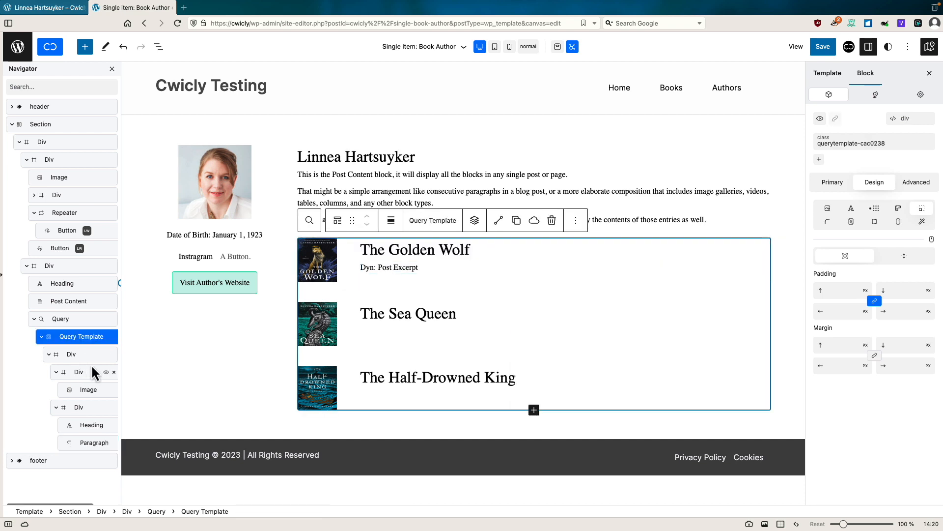
Add a Button labelled "Read more ..." below the excerpt Paragraph in the same Div
{"action": "left_click", "coordinate": [78, 407]}
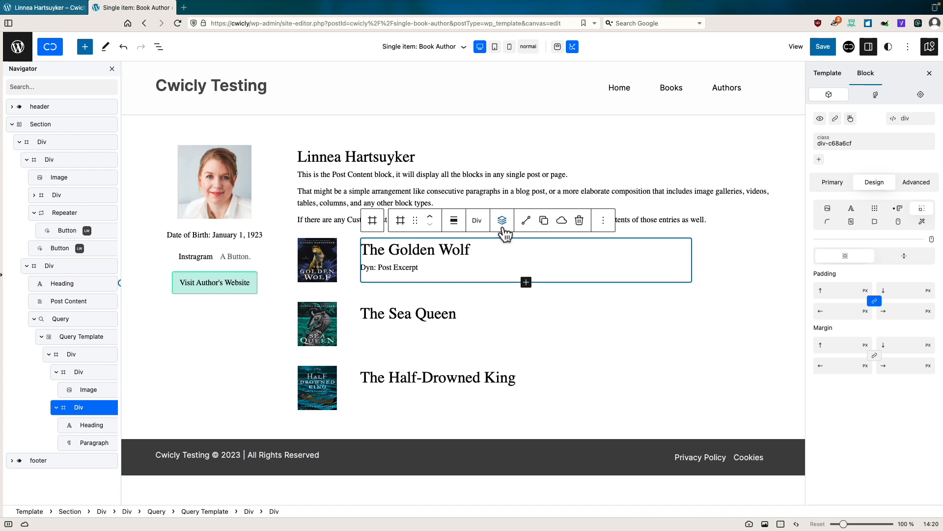
{"action": "left_click", "coordinate": [502, 220]}
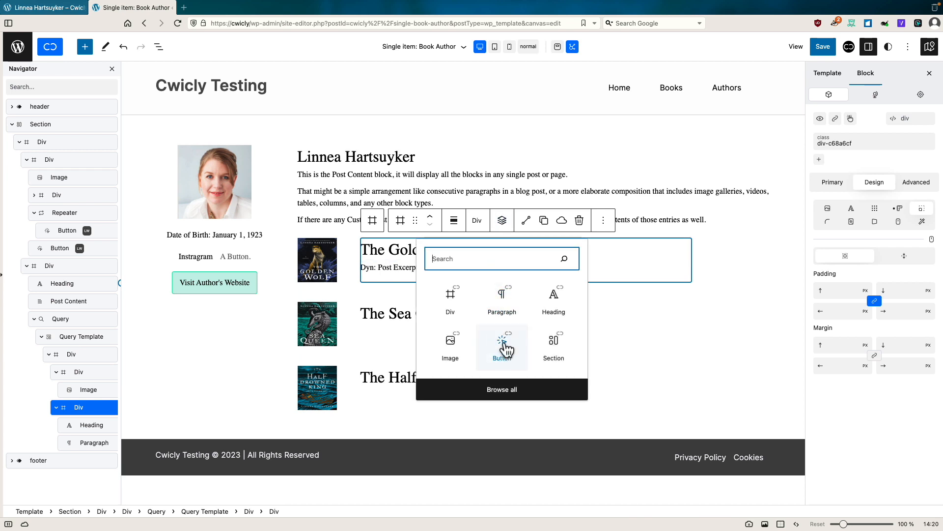
{"action": "left_click", "coordinate": [502, 345]}
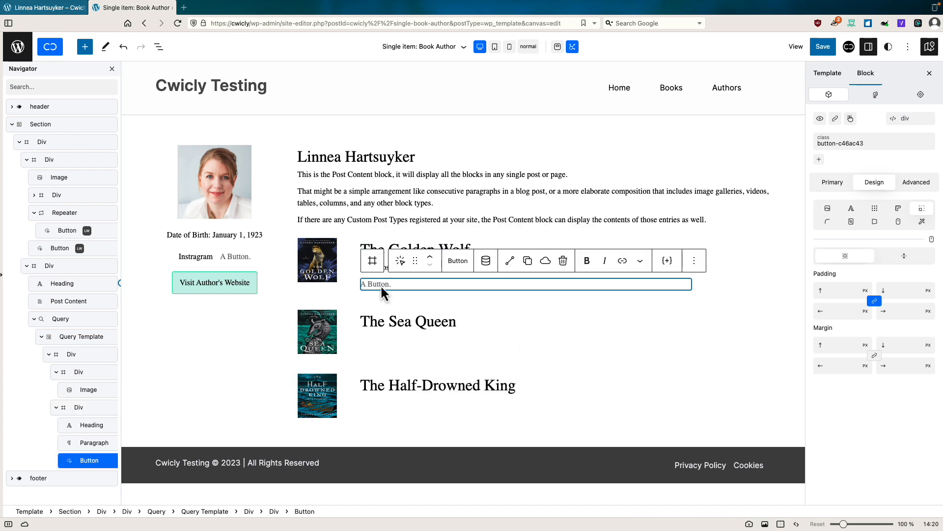
{"action": "type", "text": "Read more ..."}
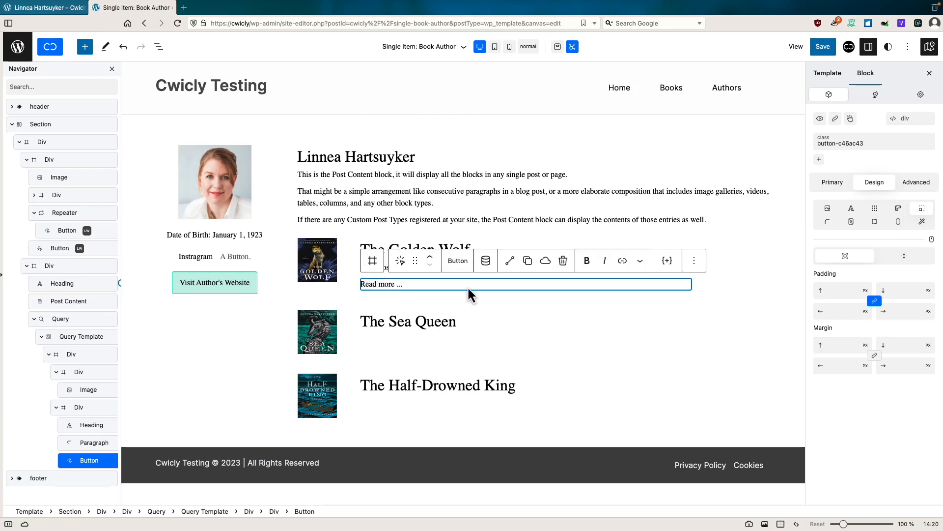
Link the "Read more ..." Button dynamically to the Post URL
{"action": "left_click", "coordinate": [836, 119]}
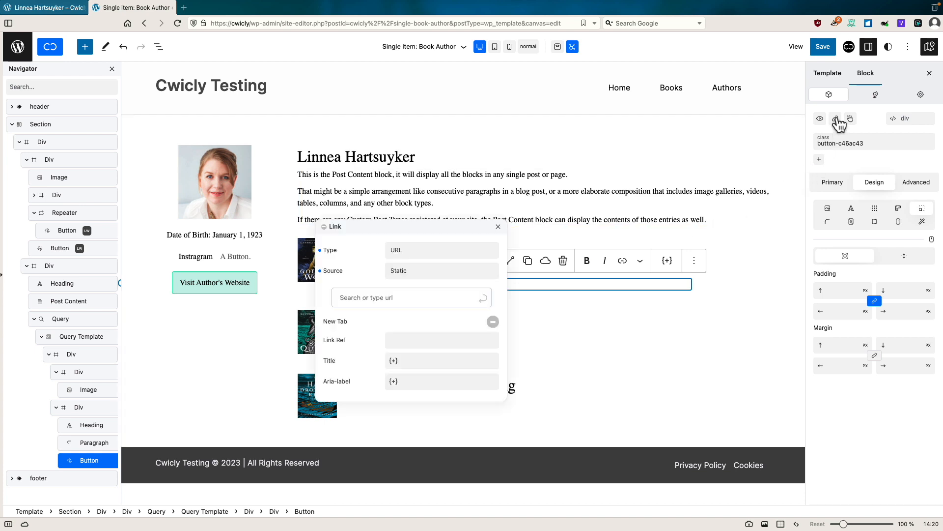
{"action": "left_click", "coordinate": [416, 277]}
{"action": "left_click", "coordinate": [416, 309]}
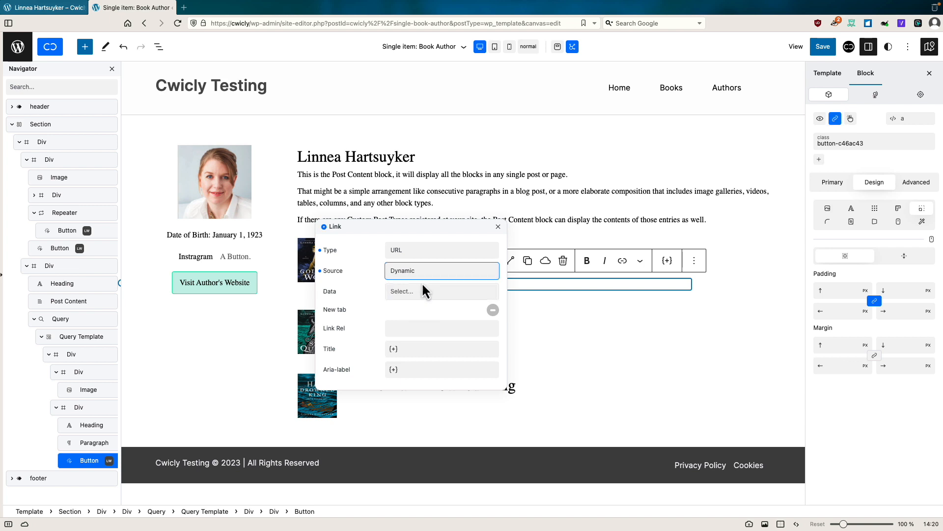
{"action": "left_click", "coordinate": [421, 292]}
{"action": "left_click", "coordinate": [427, 330]}
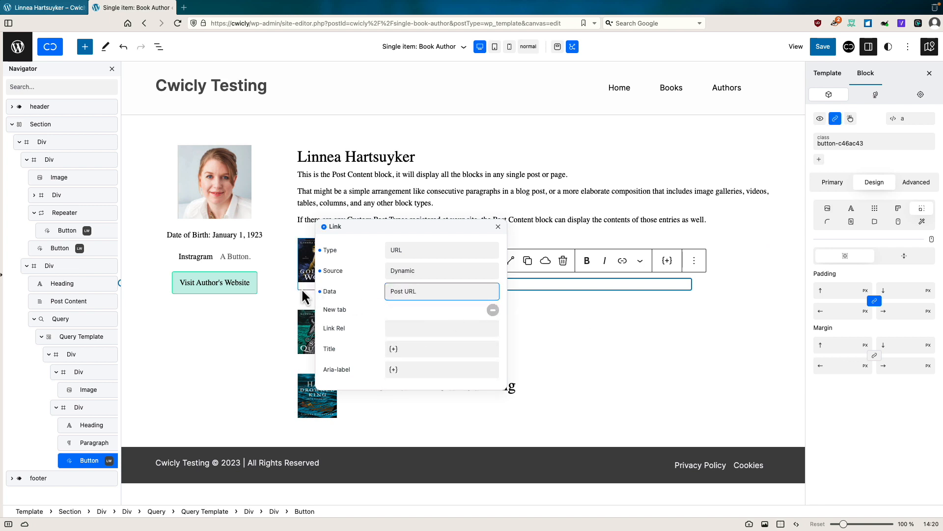
{"action": "left_click", "coordinate": [562, 290]}
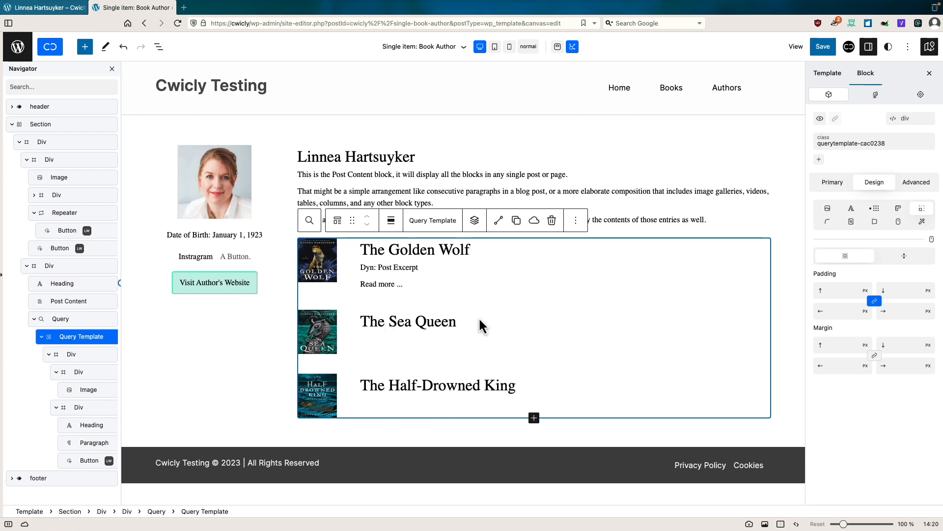
Save the template and reload the live author page to check the book listing
{"action": "left_click", "coordinate": [822, 47]}
{"action": "left_click", "coordinate": [825, 48]}
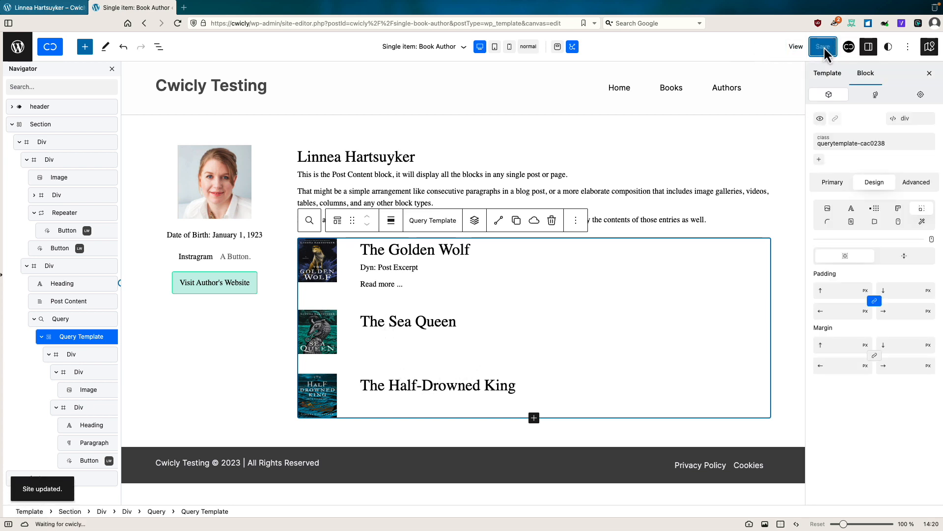
{"action": "left_click", "coordinate": [40, 10]}
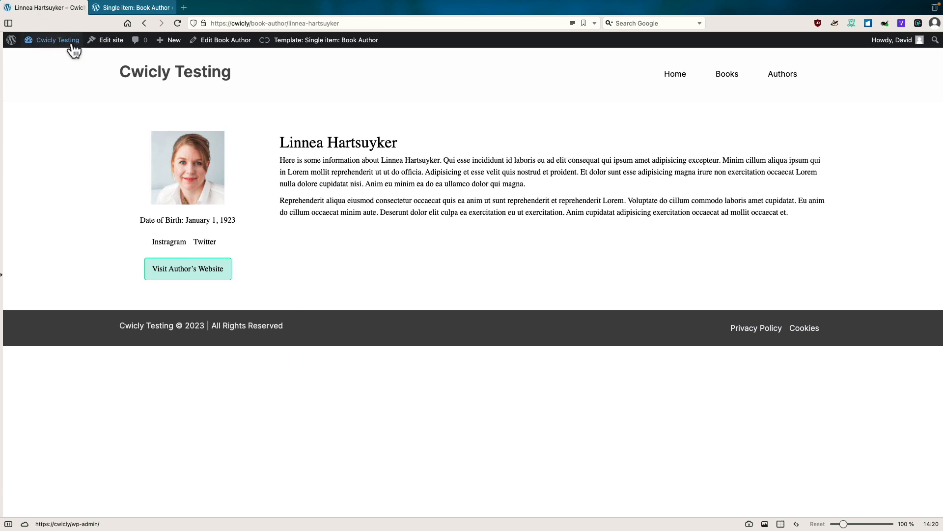
{"action": "left_click", "coordinate": [177, 24]}
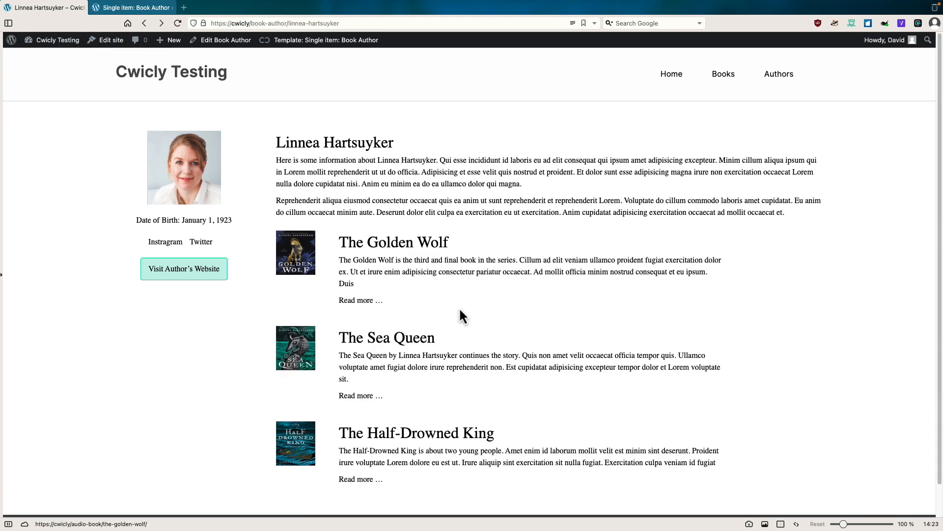
Back in the template editor, set the Query Template's book cover Image to 100 px high and 70 px wide
{"action": "left_click", "coordinate": [138, 7]}
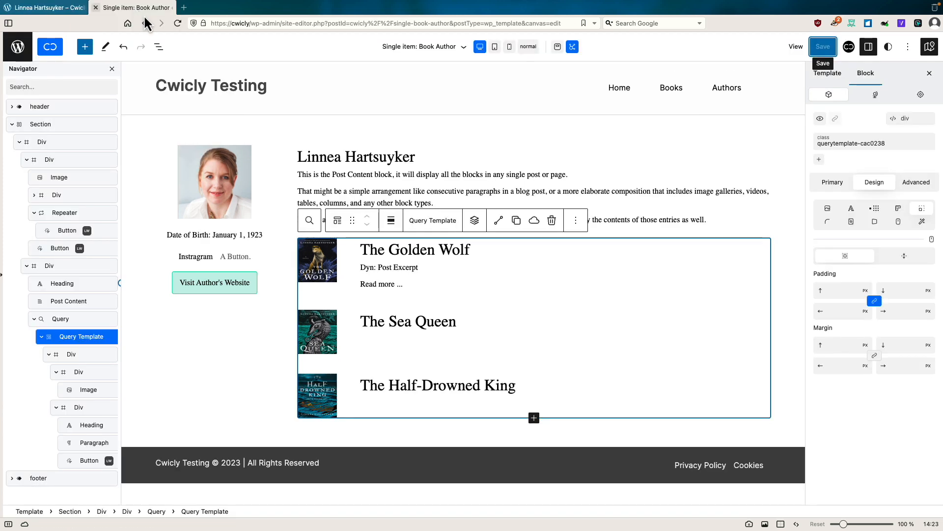
{"action": "left_click", "coordinate": [320, 264]}
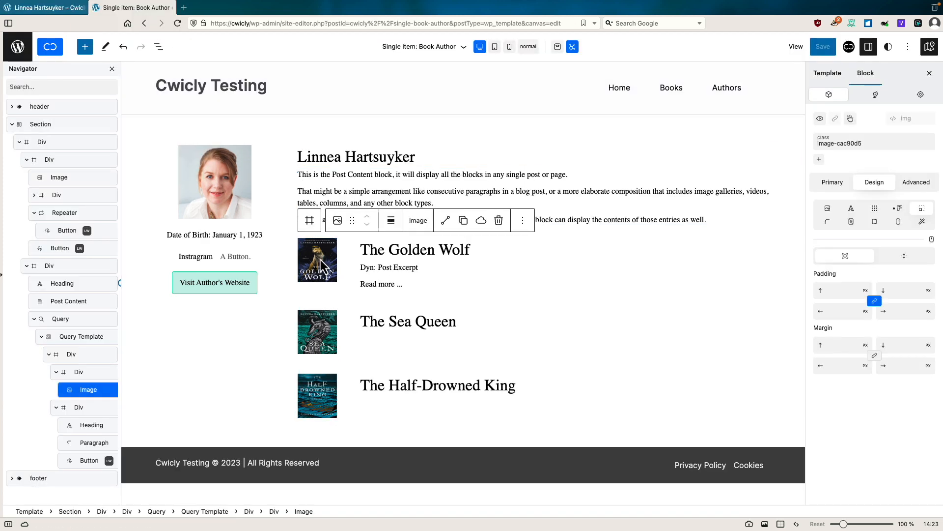
{"action": "left_click", "coordinate": [900, 210]}
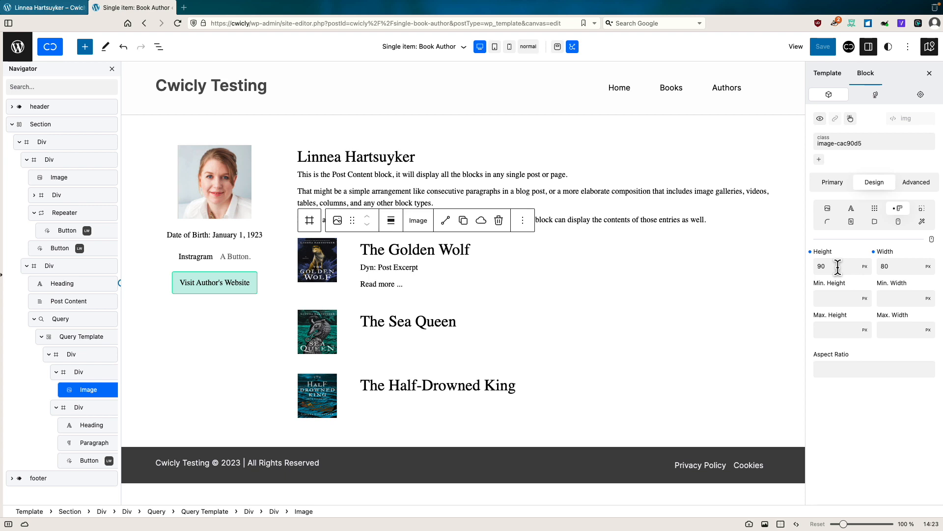
{"action": "left_click_drag", "start_coordinate": [821, 266], "coordinate": [816, 271]}
{"action": "type", "text": "100"}
{"action": "left_click_drag", "start_coordinate": [884, 269], "coordinate": [881, 268]}
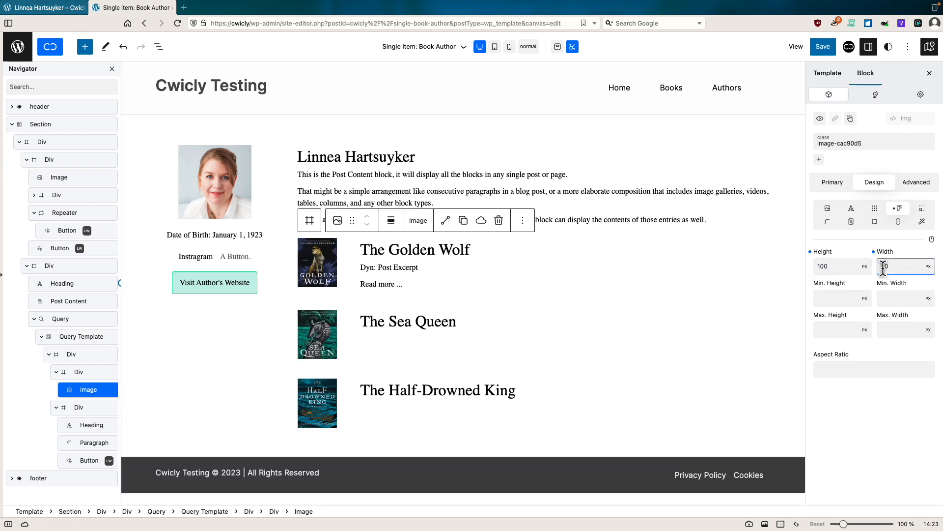
{"action": "type", "text": "7"}
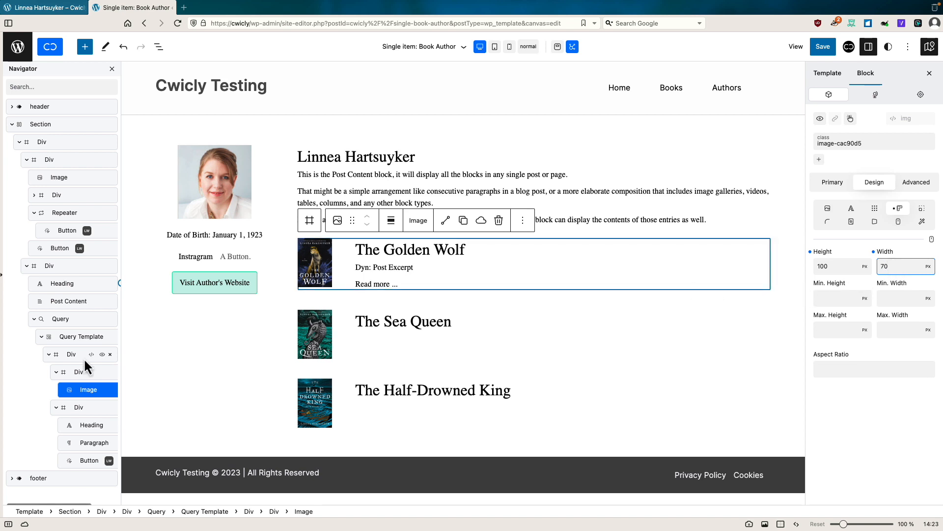
Give the wrapping Div in the Query Template the light green background colour #effdfa
{"action": "left_click", "coordinate": [67, 354]}
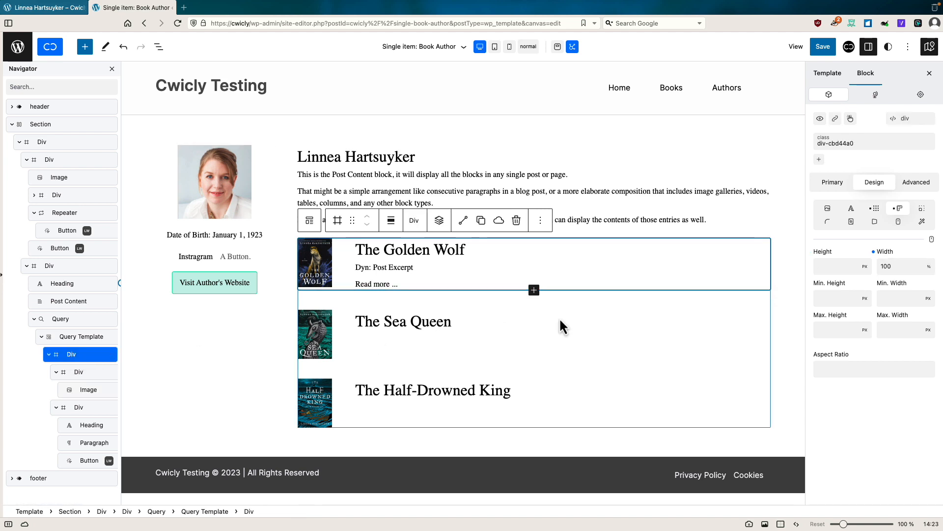
{"action": "left_click", "coordinate": [836, 210]}
{"action": "left_click", "coordinate": [864, 279]}
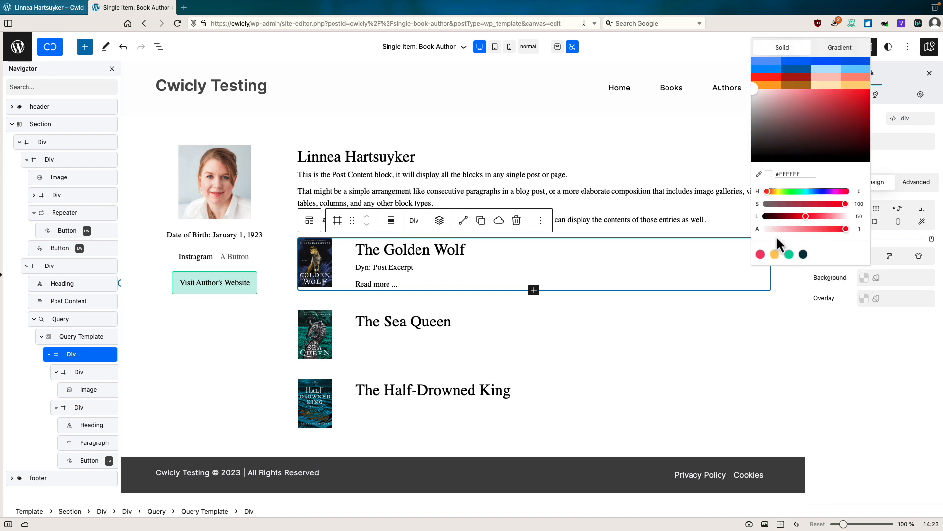
{"action": "left_click", "coordinate": [791, 256]}
{"action": "left_click_drag", "start_coordinate": [757, 93], "coordinate": [758, 89]}
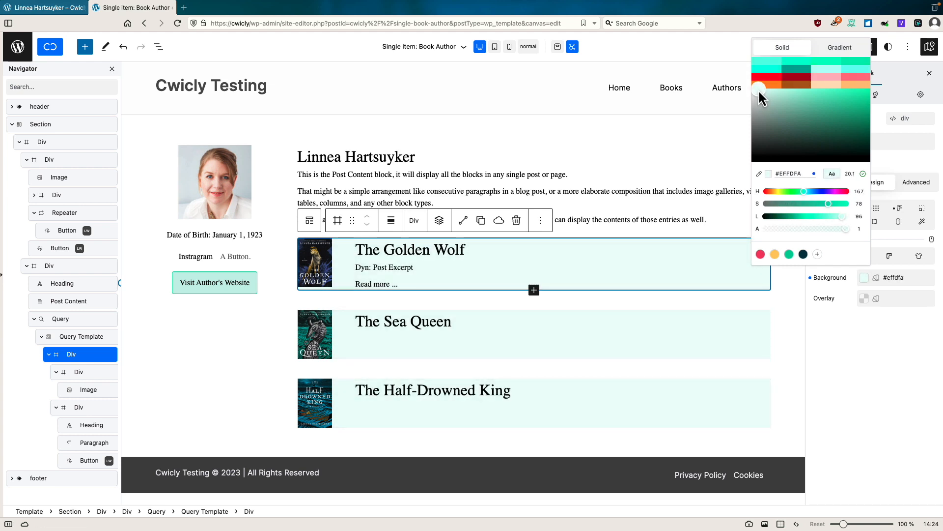
{"action": "left_click", "coordinate": [698, 45]}
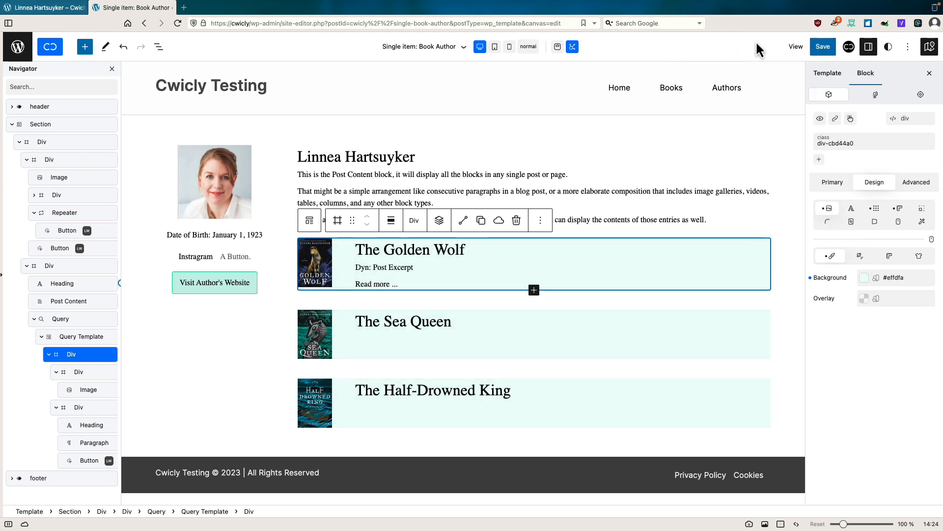
Save the template and reload the live author page to check the styled book listing
{"action": "left_click", "coordinate": [838, 46]}
{"action": "left_click", "coordinate": [834, 46]}
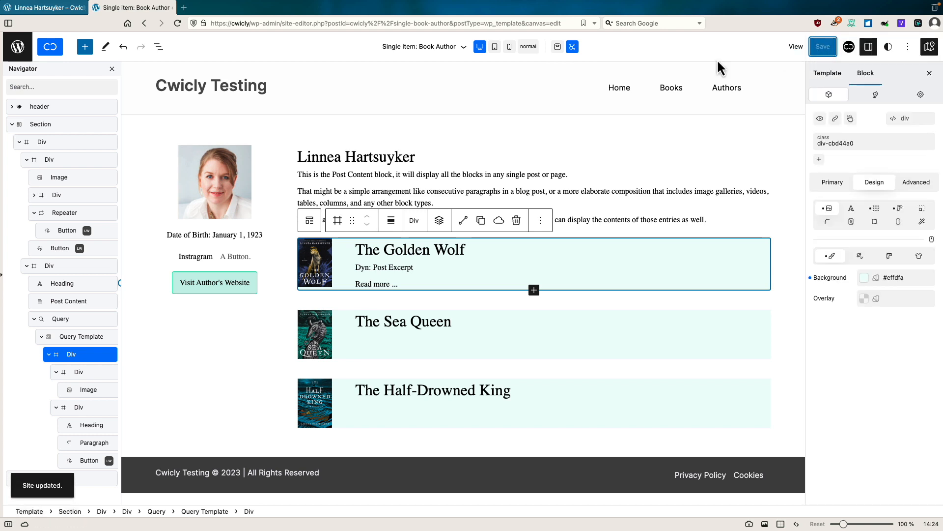
{"action": "left_click", "coordinate": [56, 9]}
{"action": "left_click", "coordinate": [177, 23]}
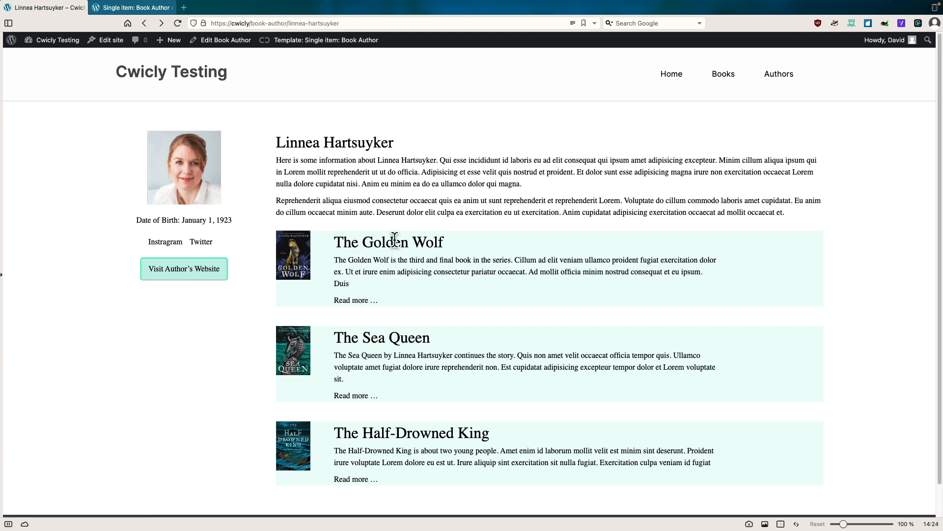
Test the "Read more ..." links of The Golden Wolf and The Sea Queen, returning to the author page each time
{"action": "left_click", "coordinate": [359, 302]}
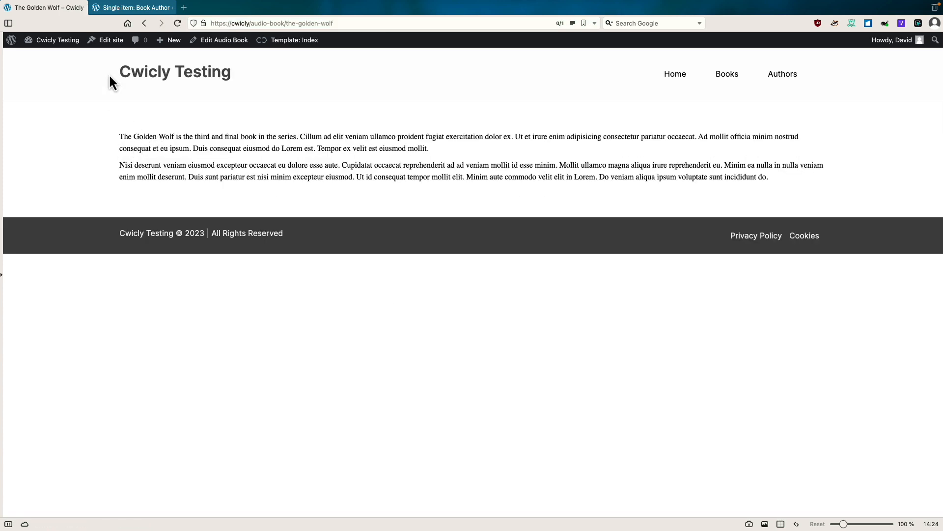
{"action": "left_click", "coordinate": [143, 23]}
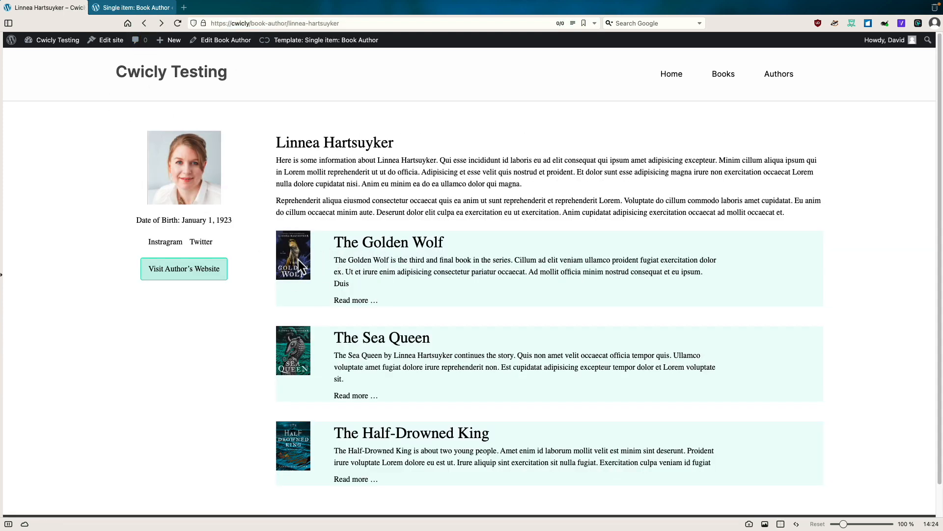
{"action": "left_click", "coordinate": [345, 396]}
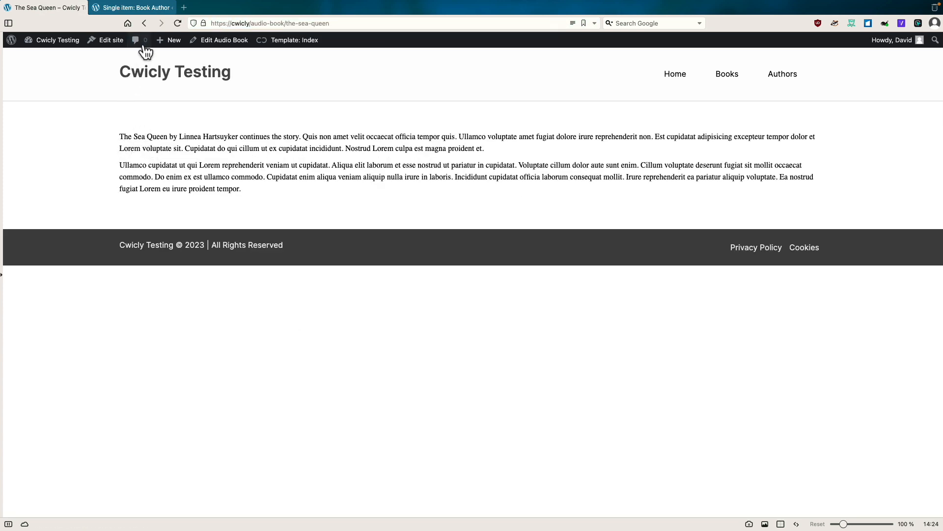
{"action": "left_click", "coordinate": [144, 24]}
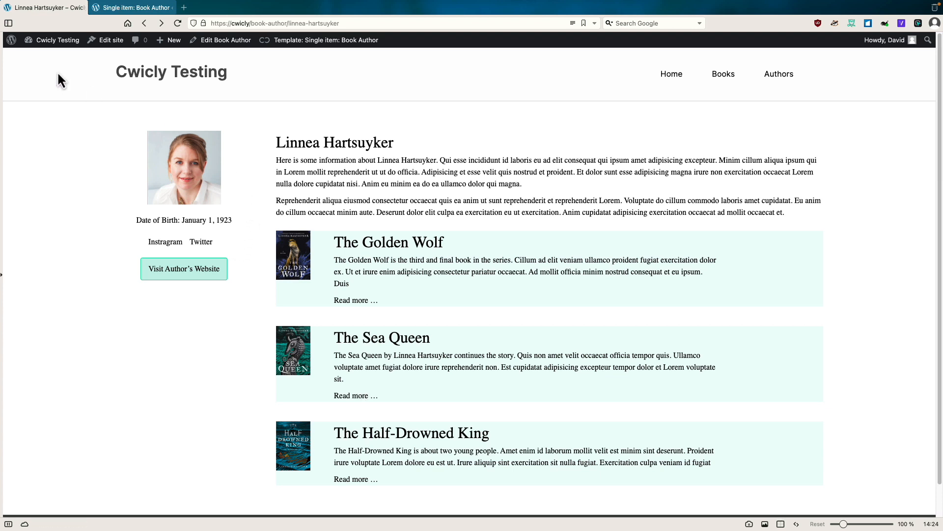
Go to the Book Authors list in the WordPress admin and view Lisa Scottoline's live page
{"action": "mouse_move", "coordinate": [46, 39]}
{"action": "left_click", "coordinate": [45, 59]}
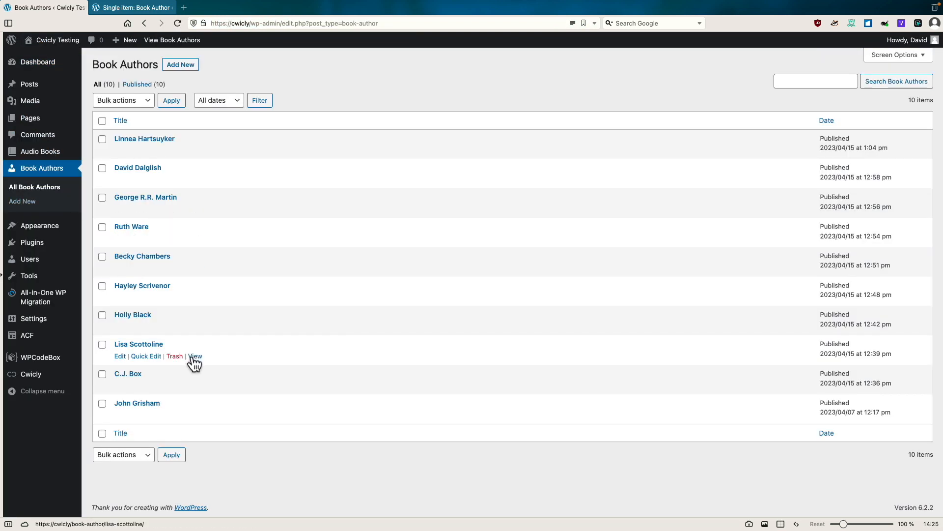
{"action": "left_click", "coordinate": [194, 356]}
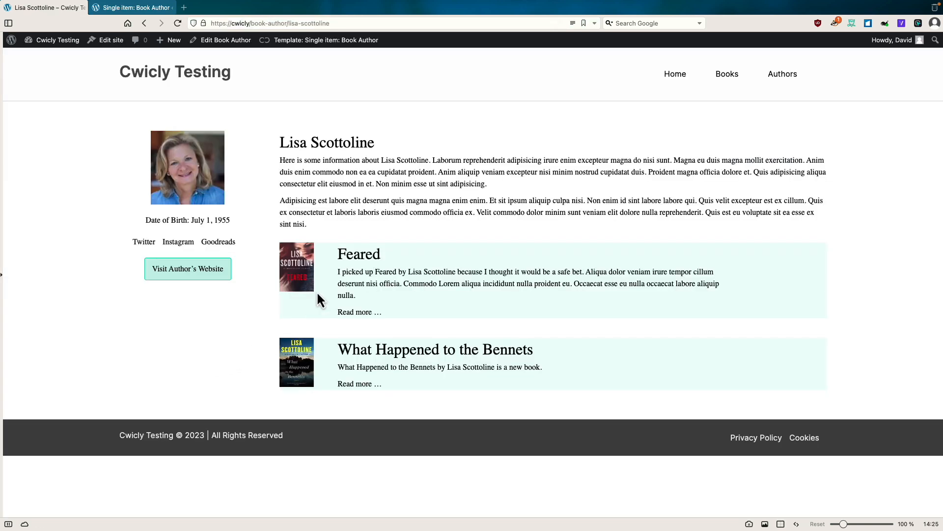